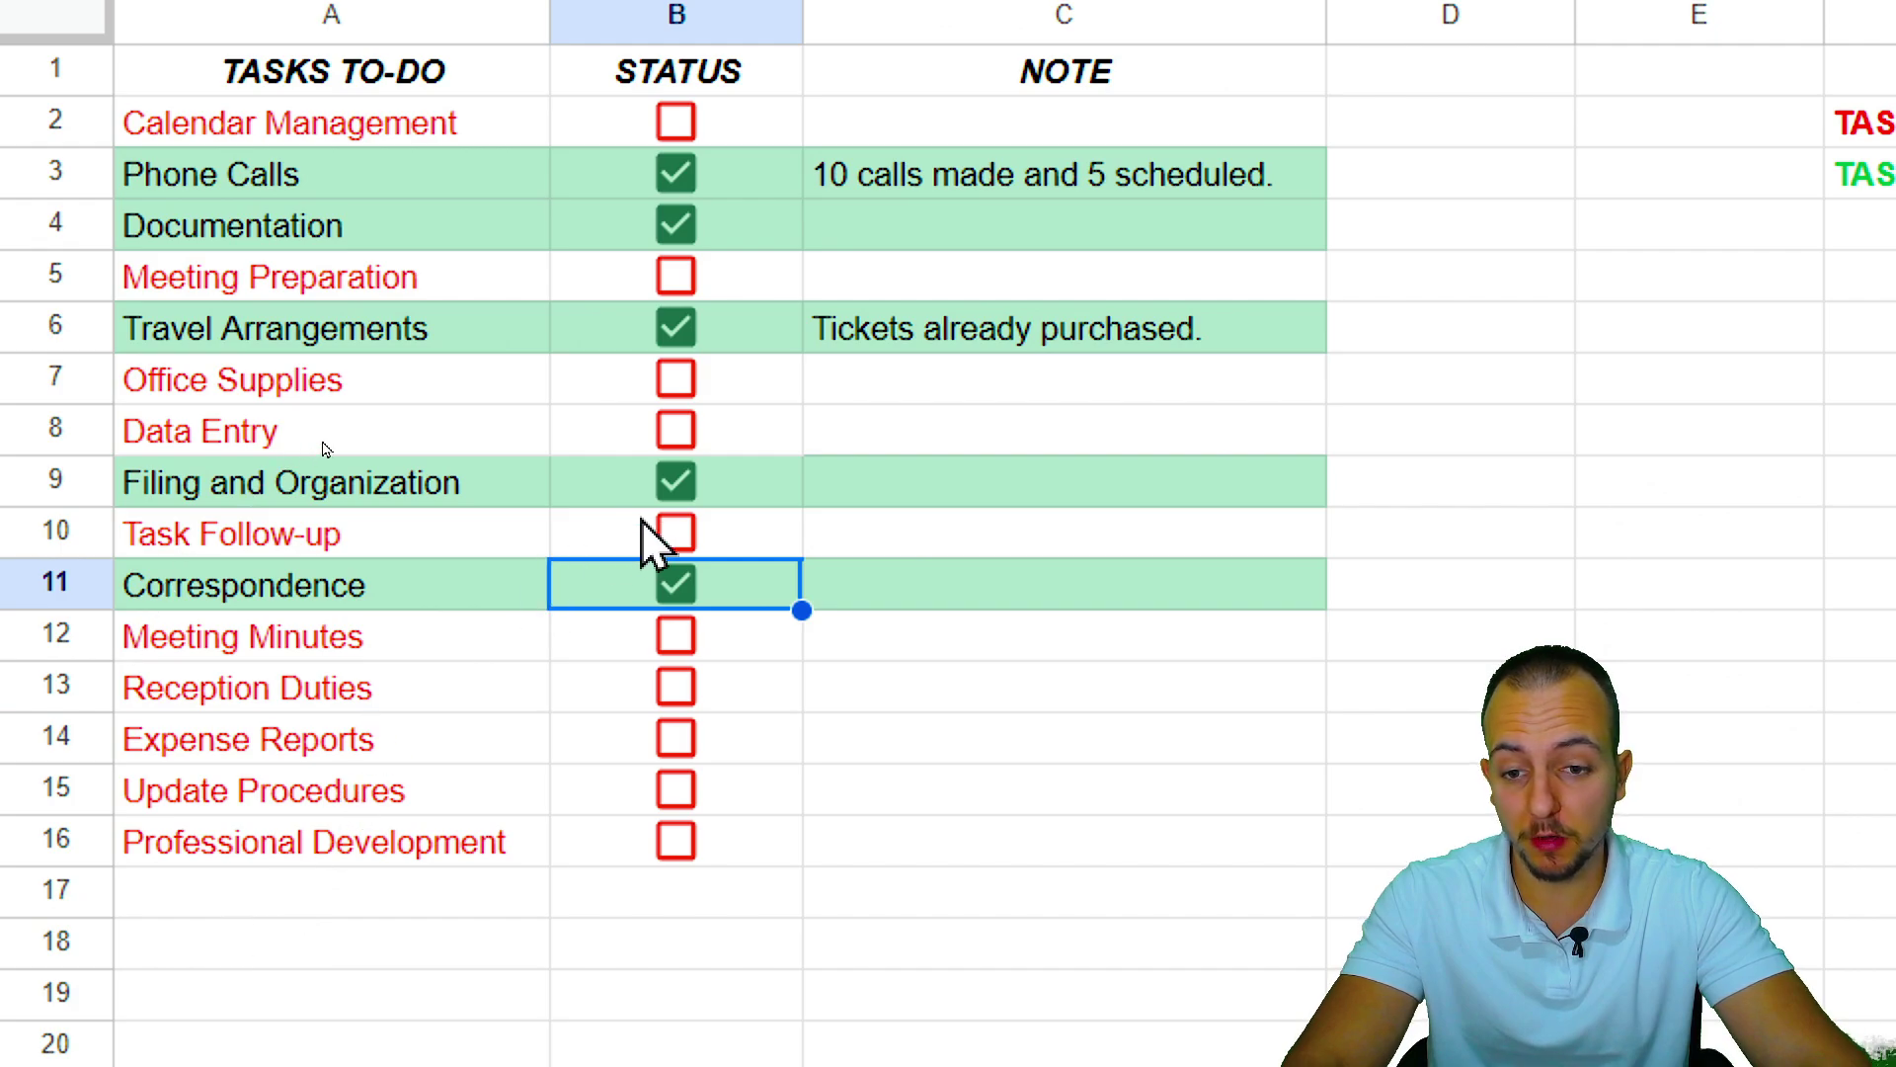
Mark Task Follow-up and Data Entry as done in the STATUS column.
left_click(675, 534)
left_click(689, 417)
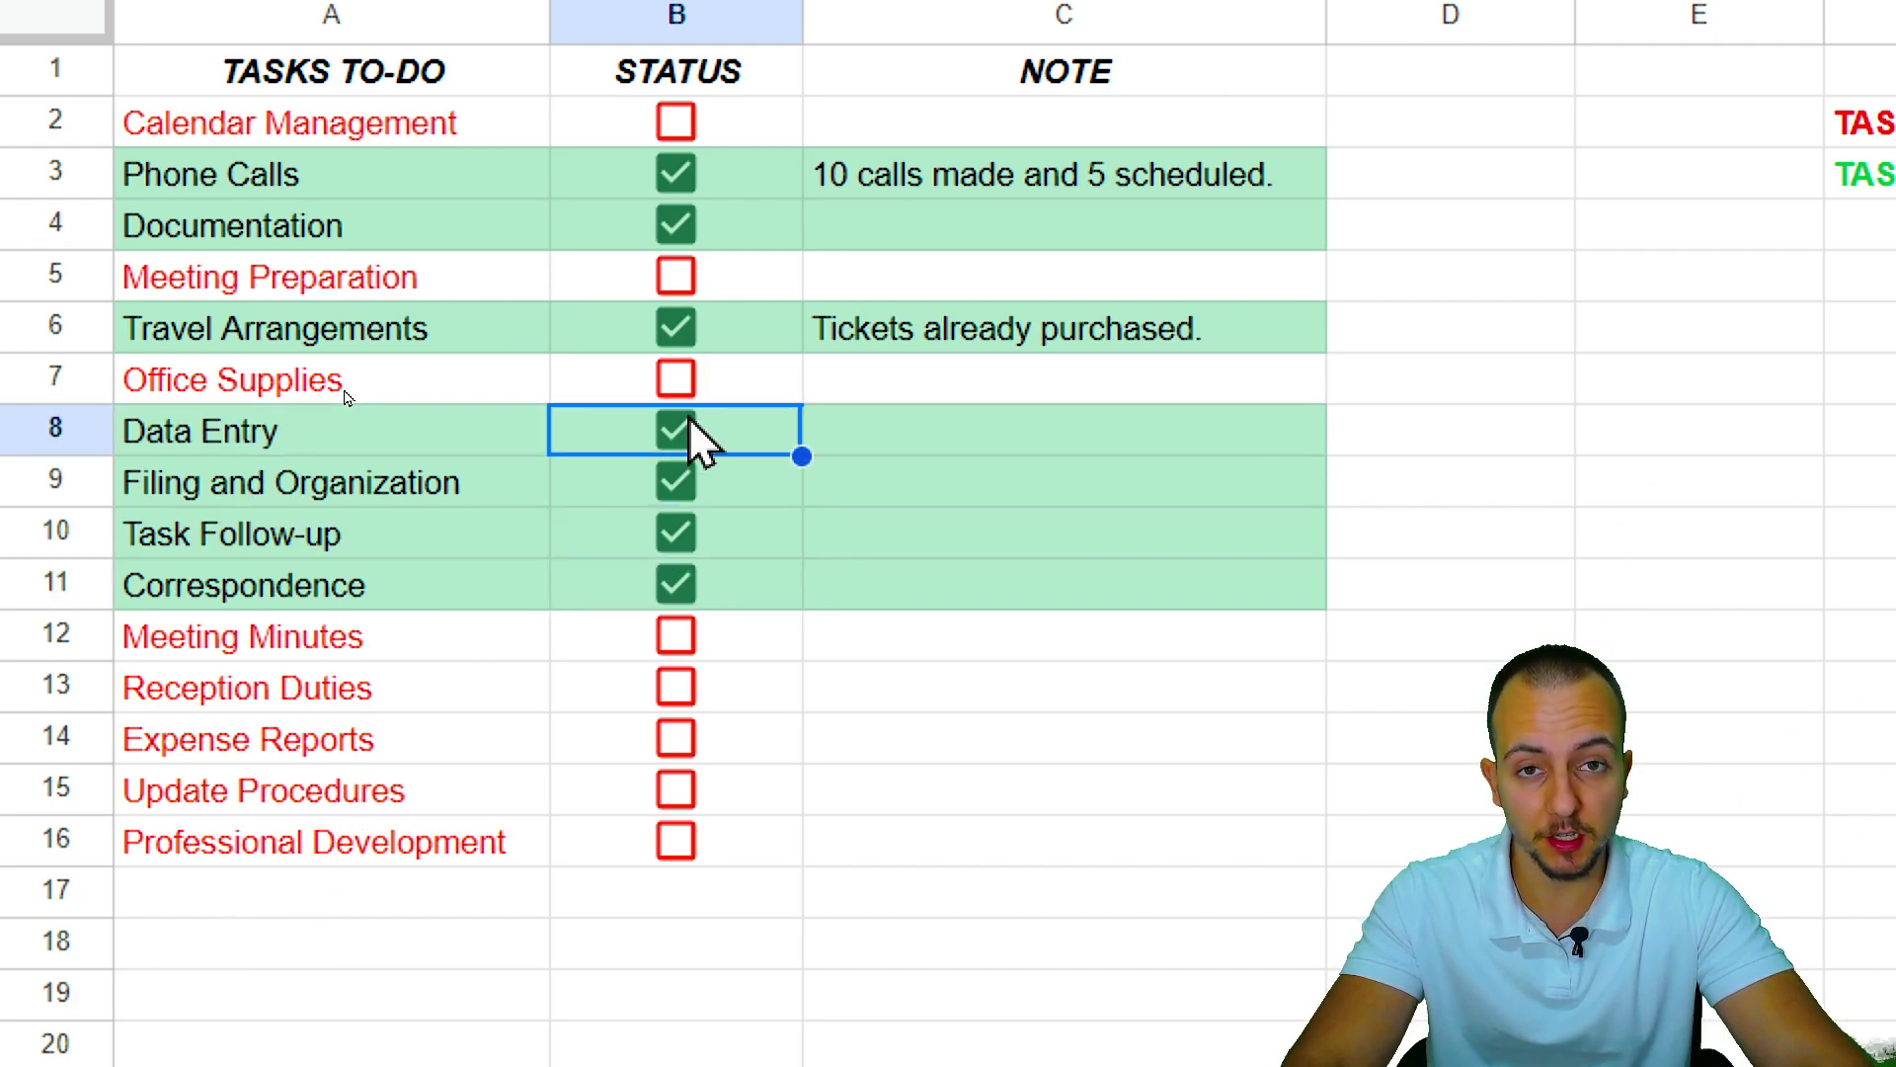
Untick the STATUS checkboxes of all completed tasks, from Correspondence in row 11 up to Phone Calls in row 3.
left_click(671, 489)
left_click(689, 440)
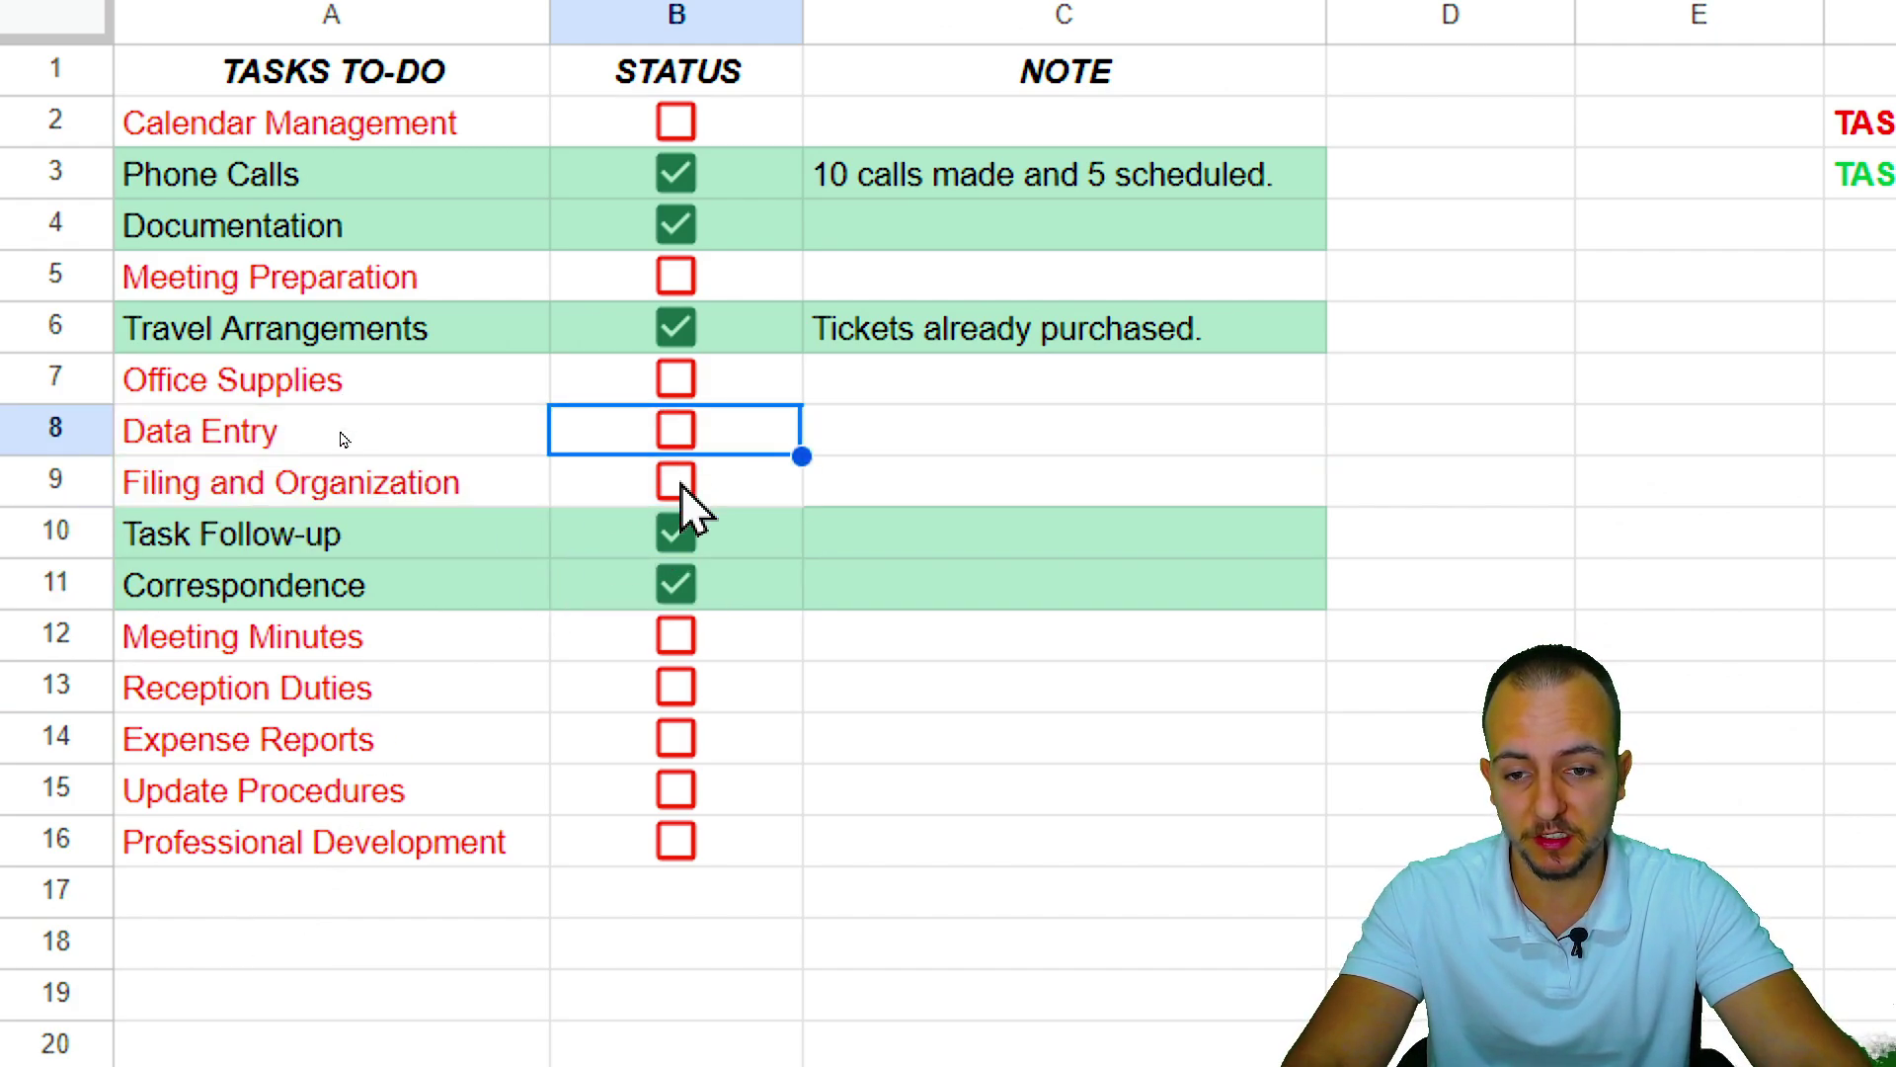
left_click(677, 536)
left_click(677, 588)
left_click(675, 336)
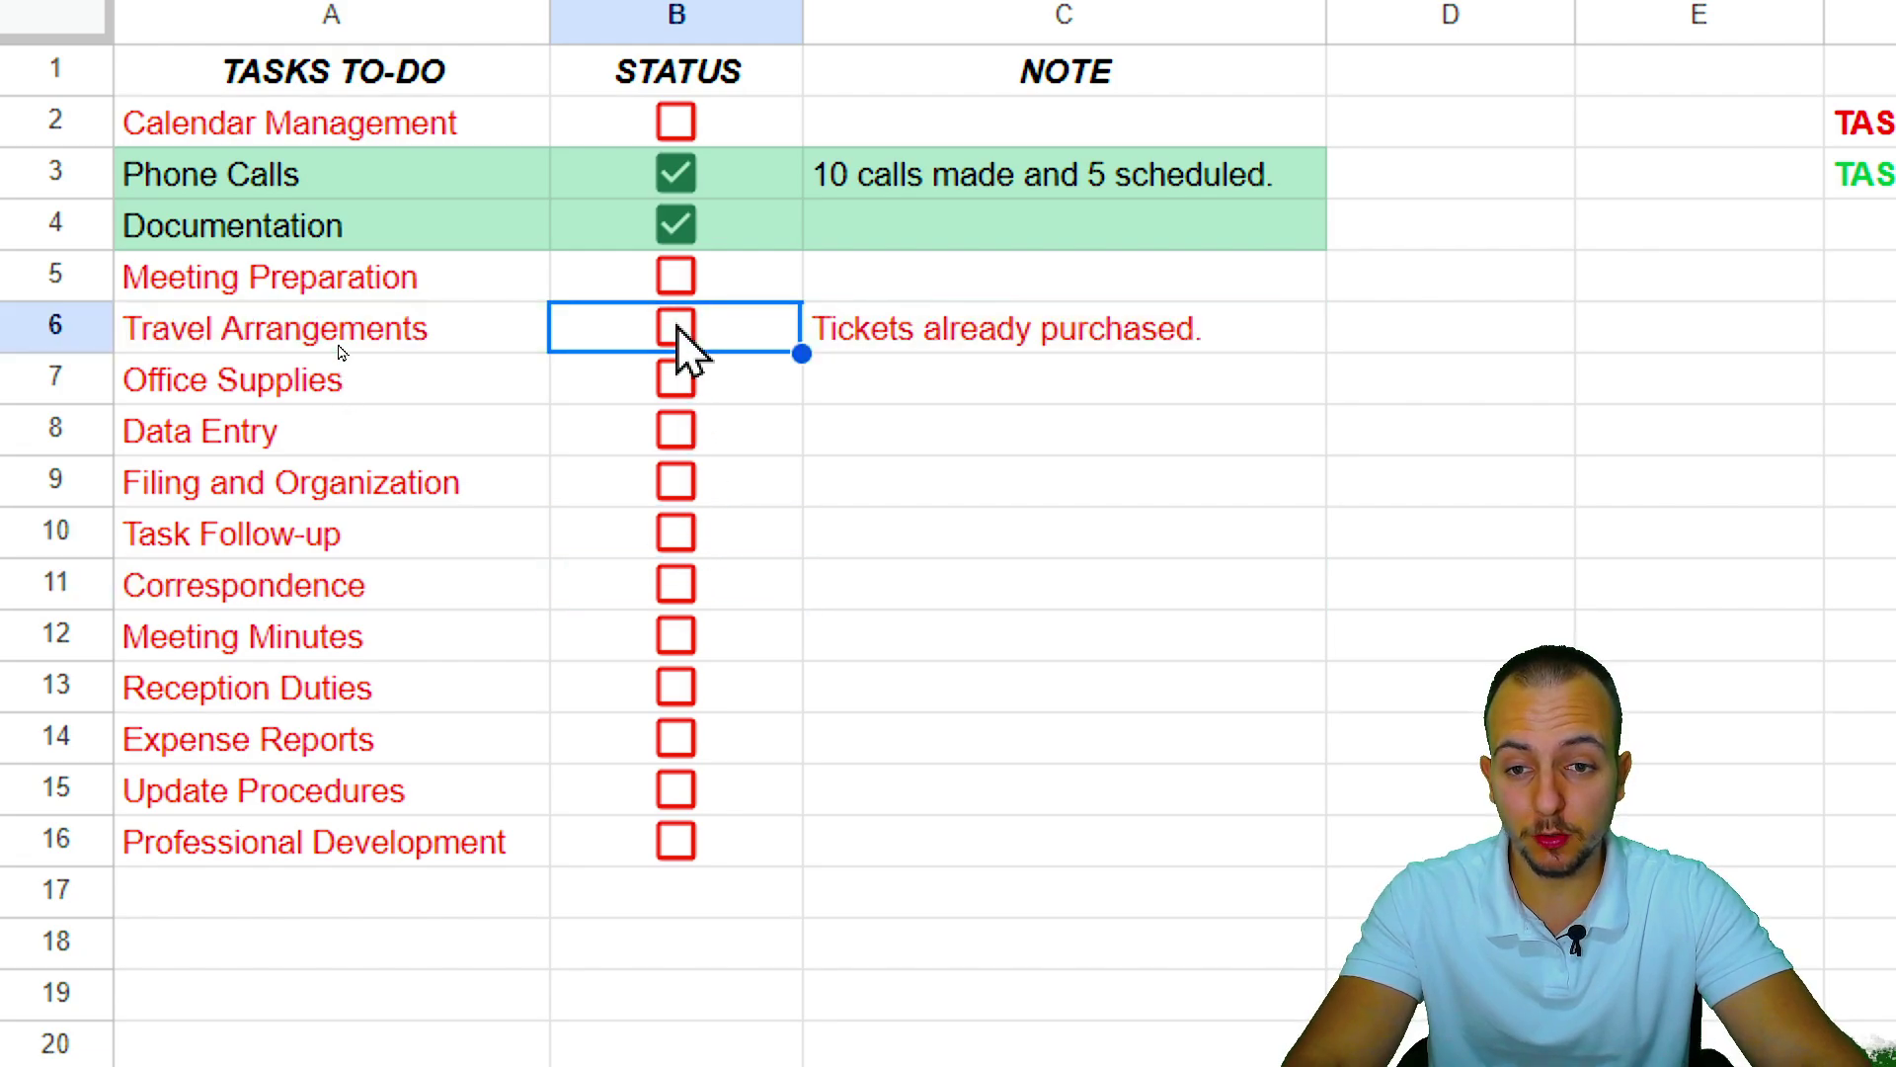
left_click(681, 228)
left_click(677, 183)
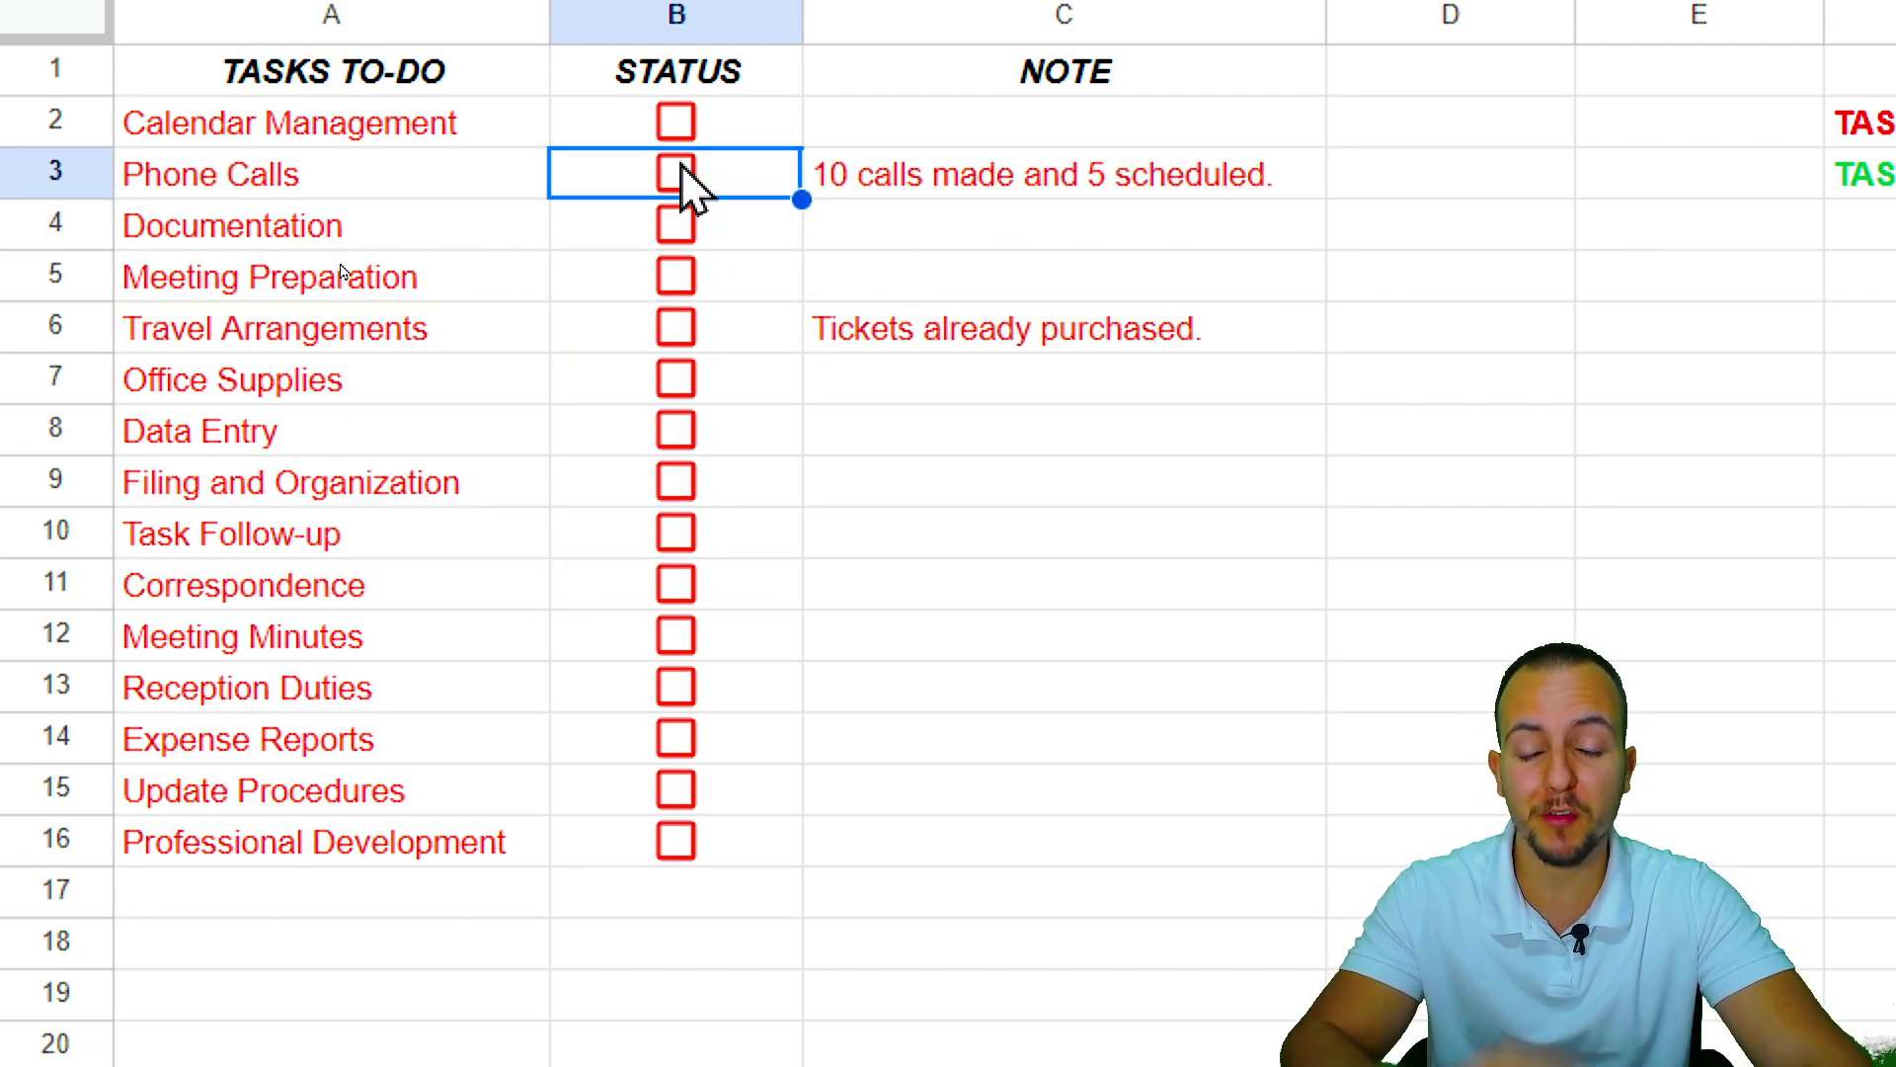
left_click(676, 178)
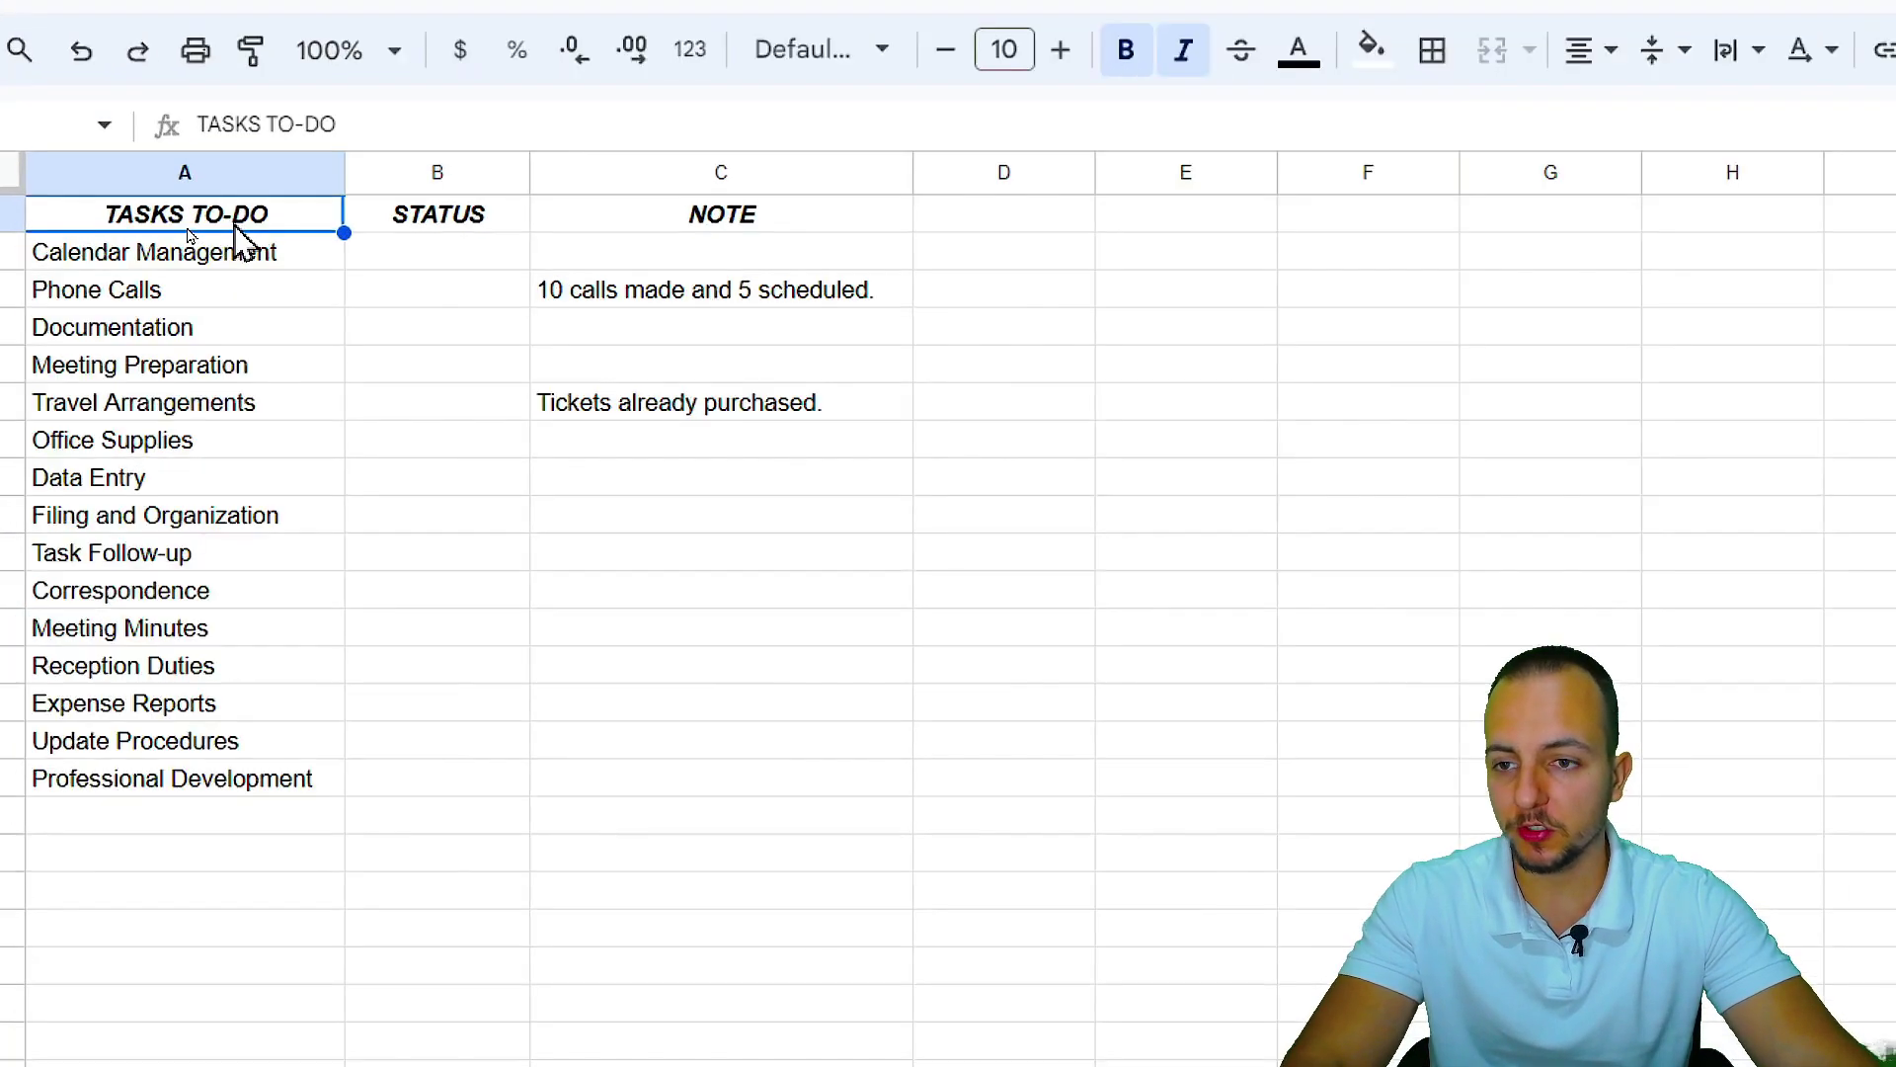
Insert checkboxes in the STATUS cells B2:B16, one for each listed task.
left_click(330, 246)
left_click_drag(660, 265, 613, 961)
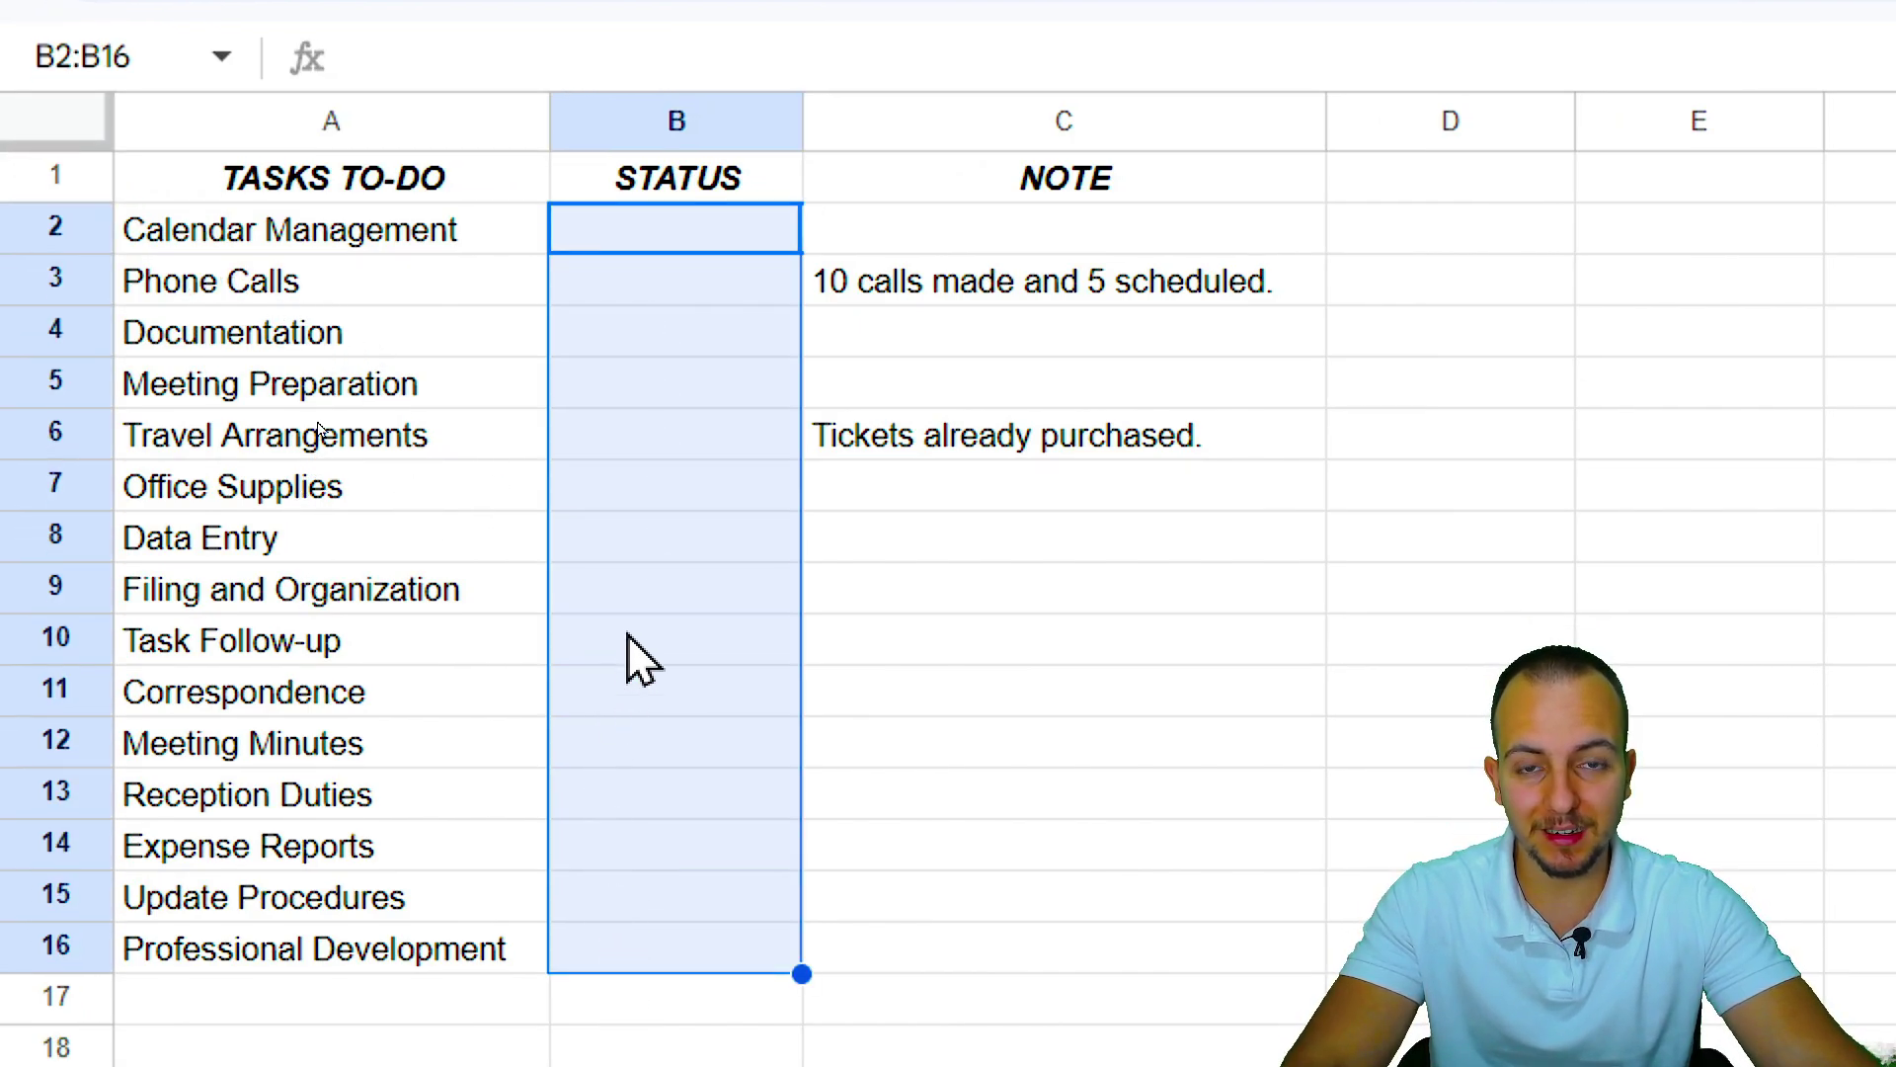
left_click(686, 447)
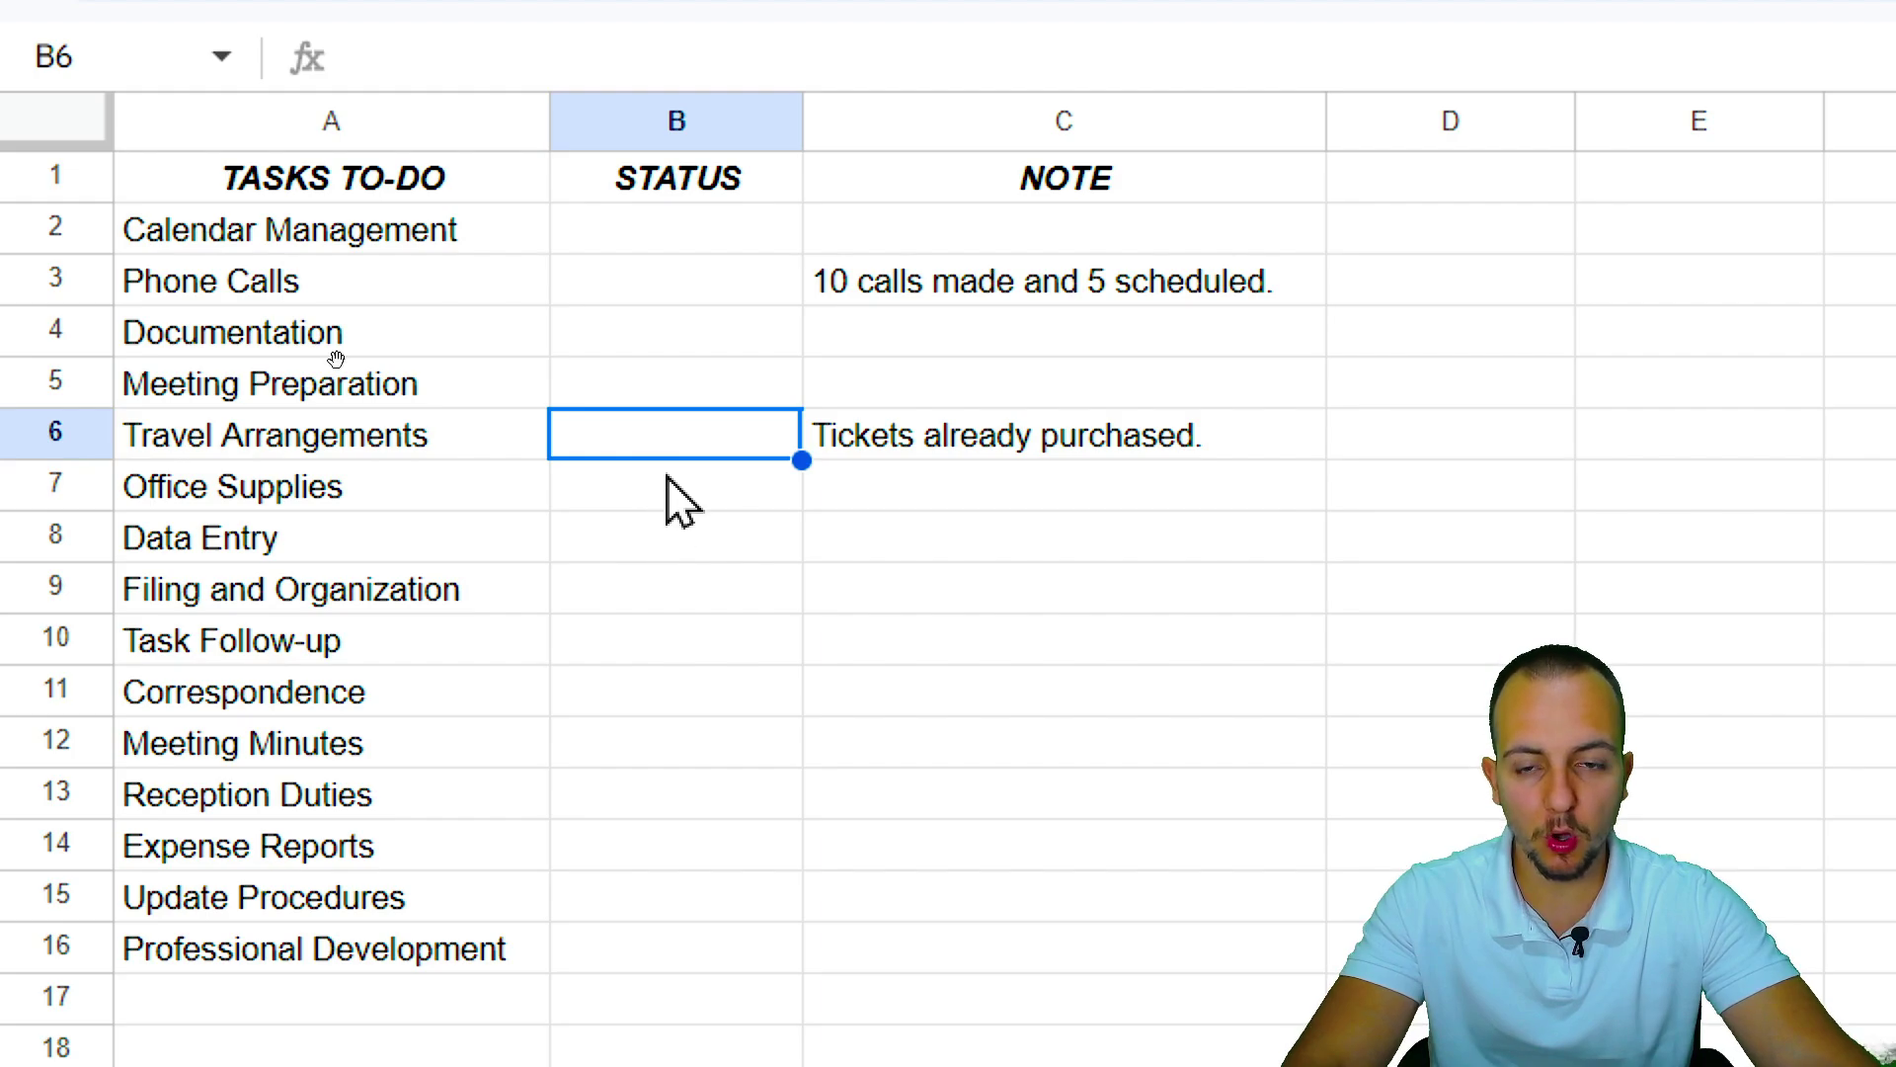
left_click_drag(727, 235, 553, 953)
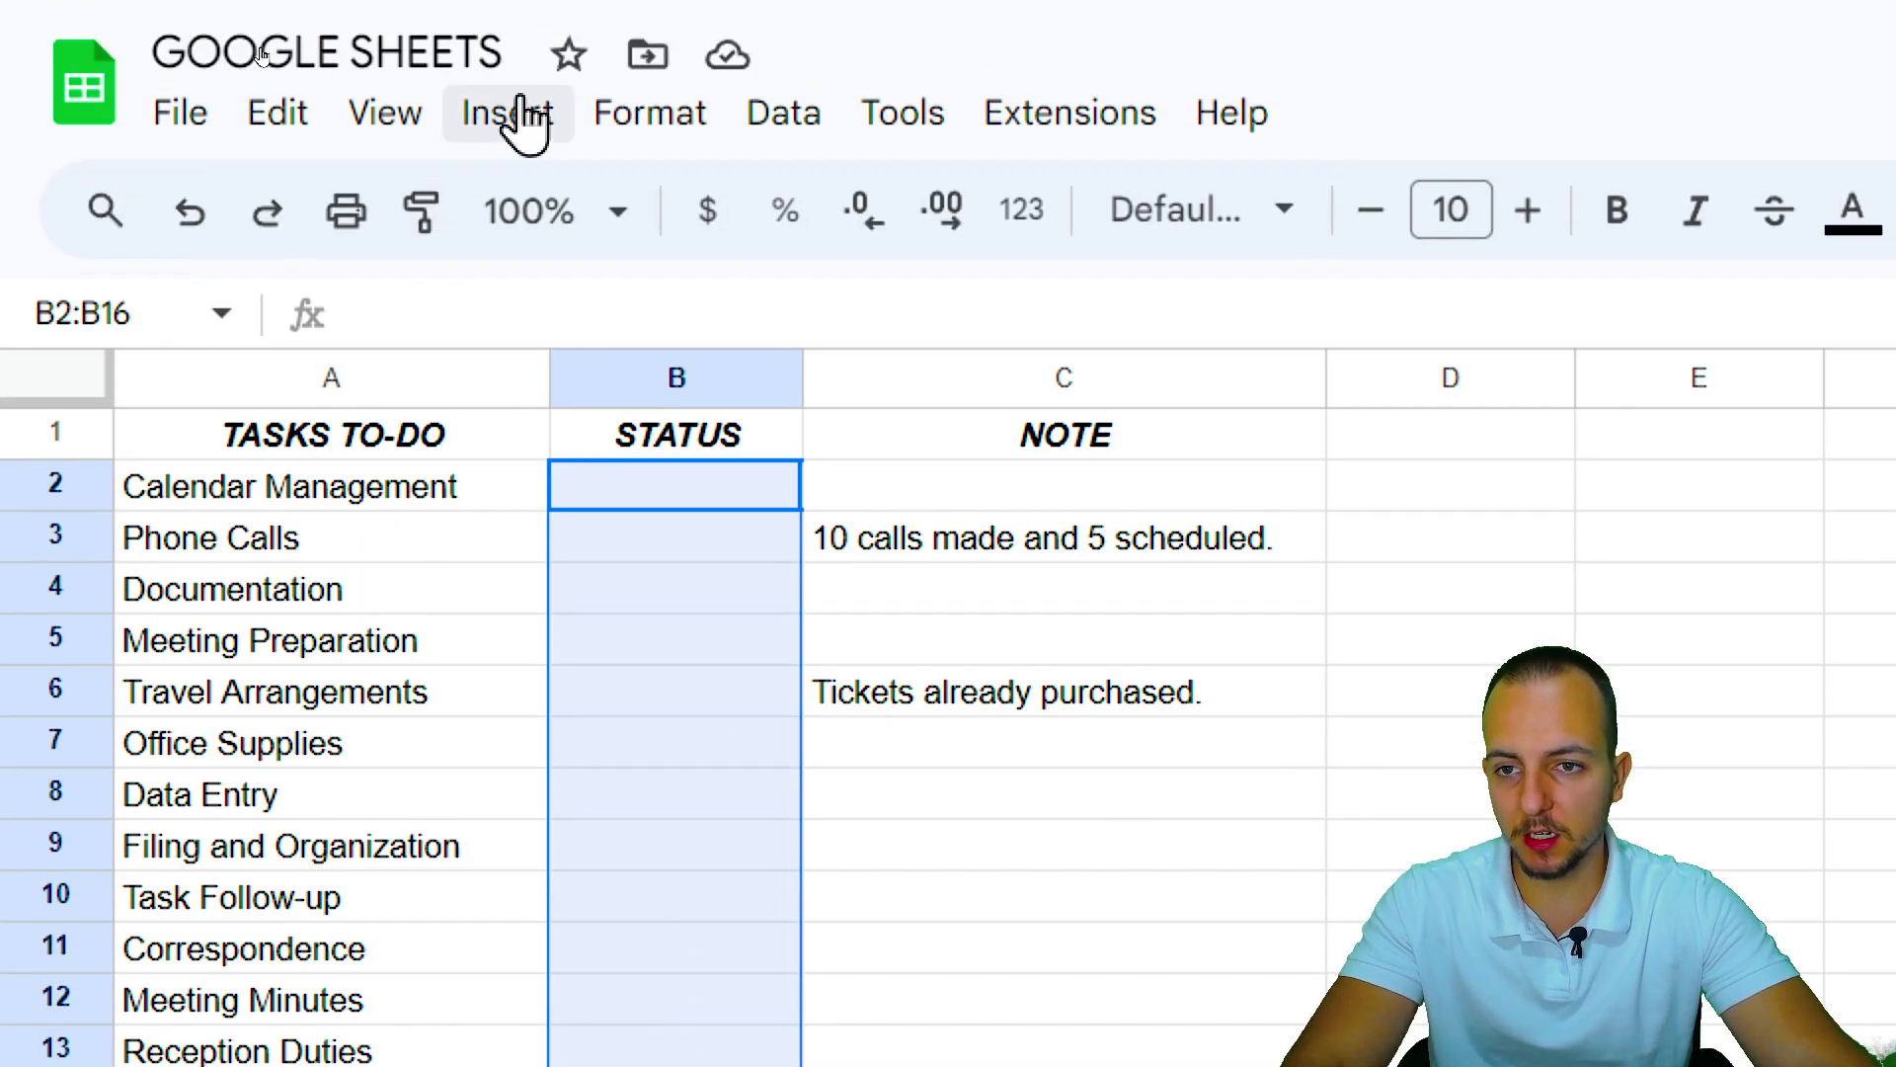
left_click(523, 121)
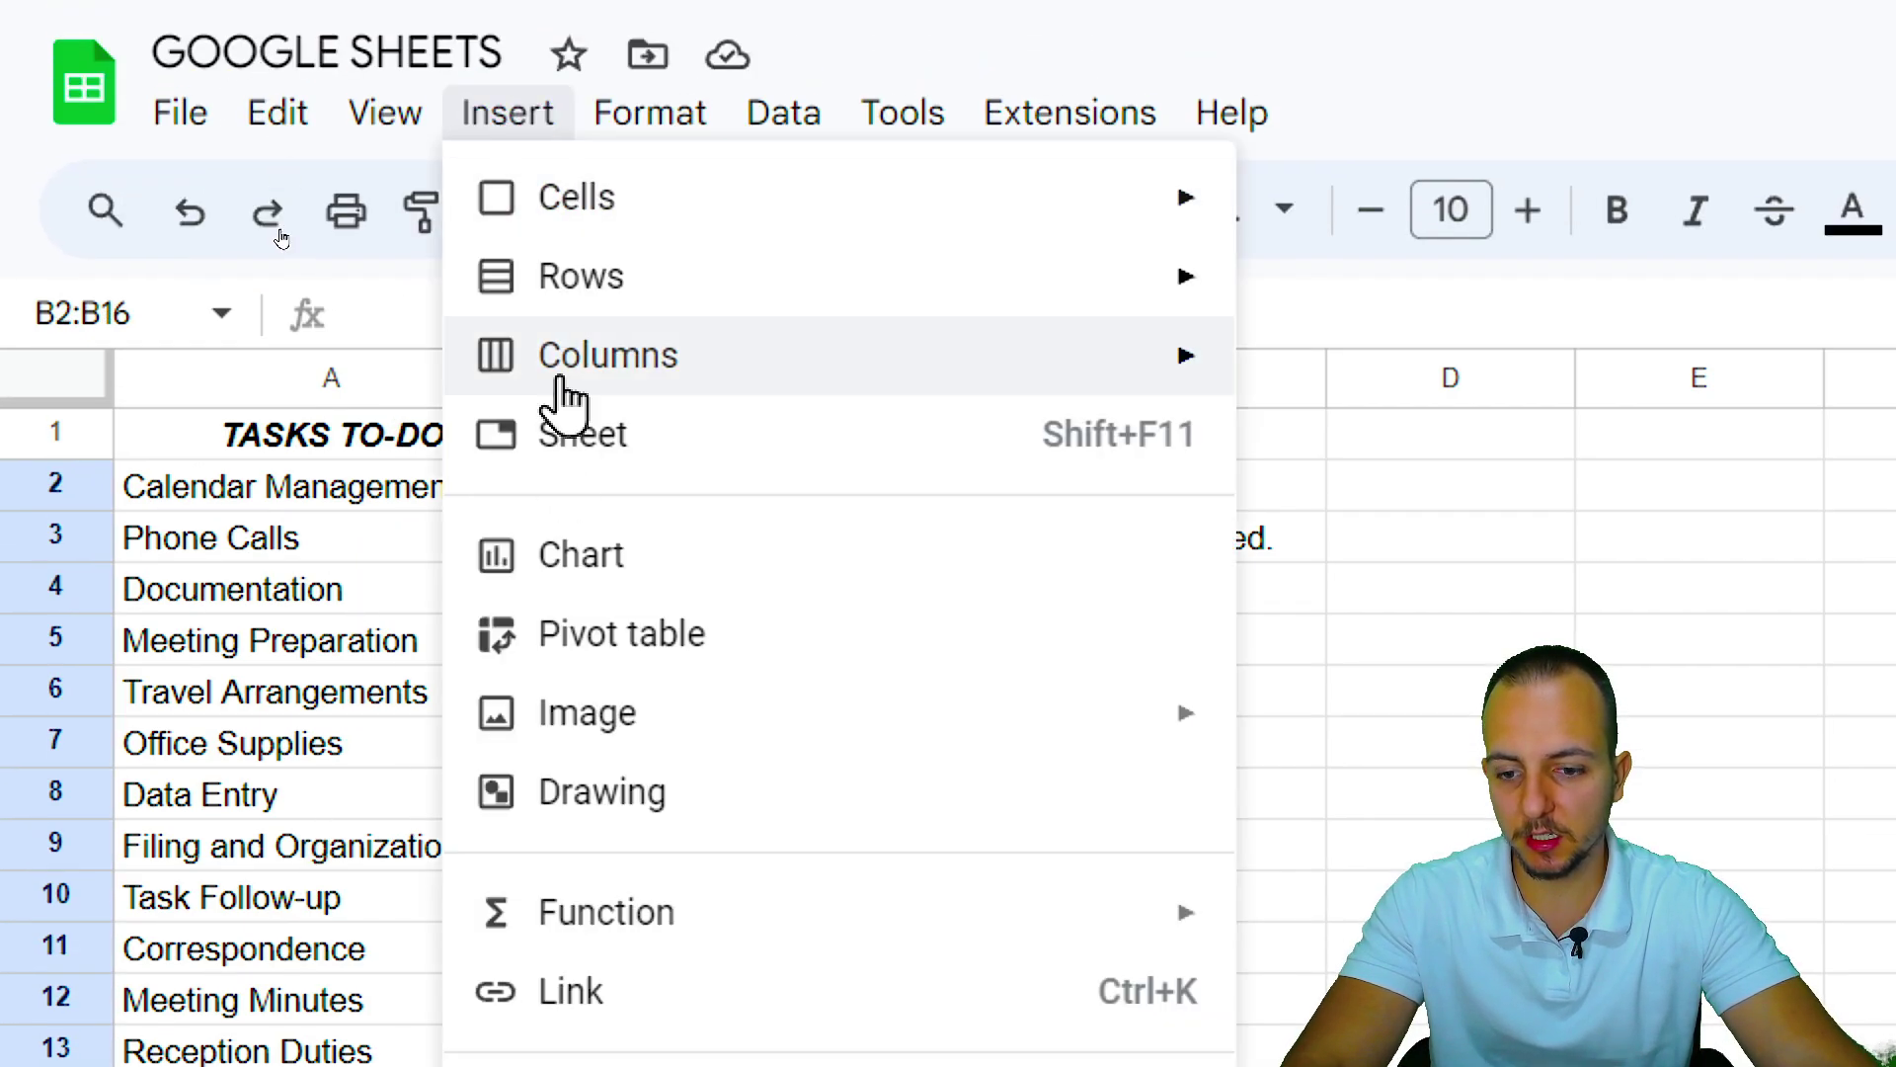
left_click(674, 515)
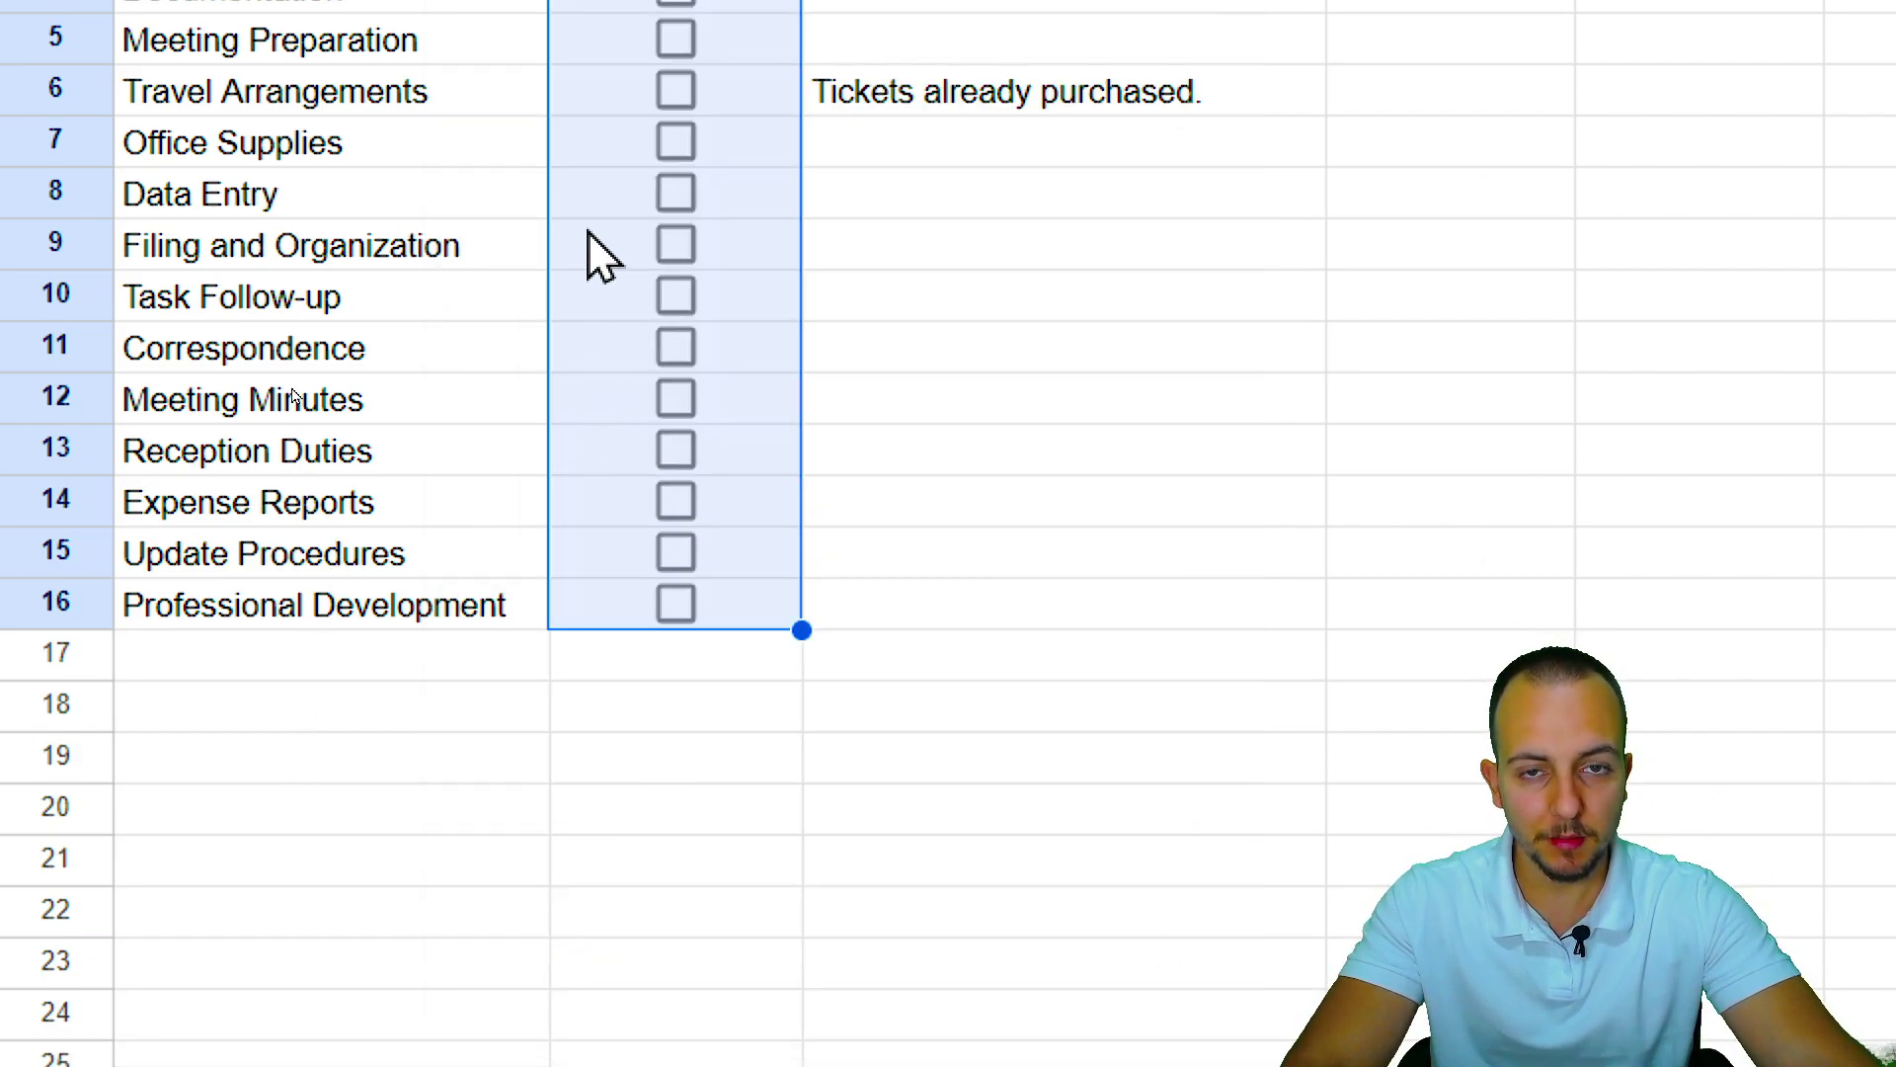
left_click(497, 138)
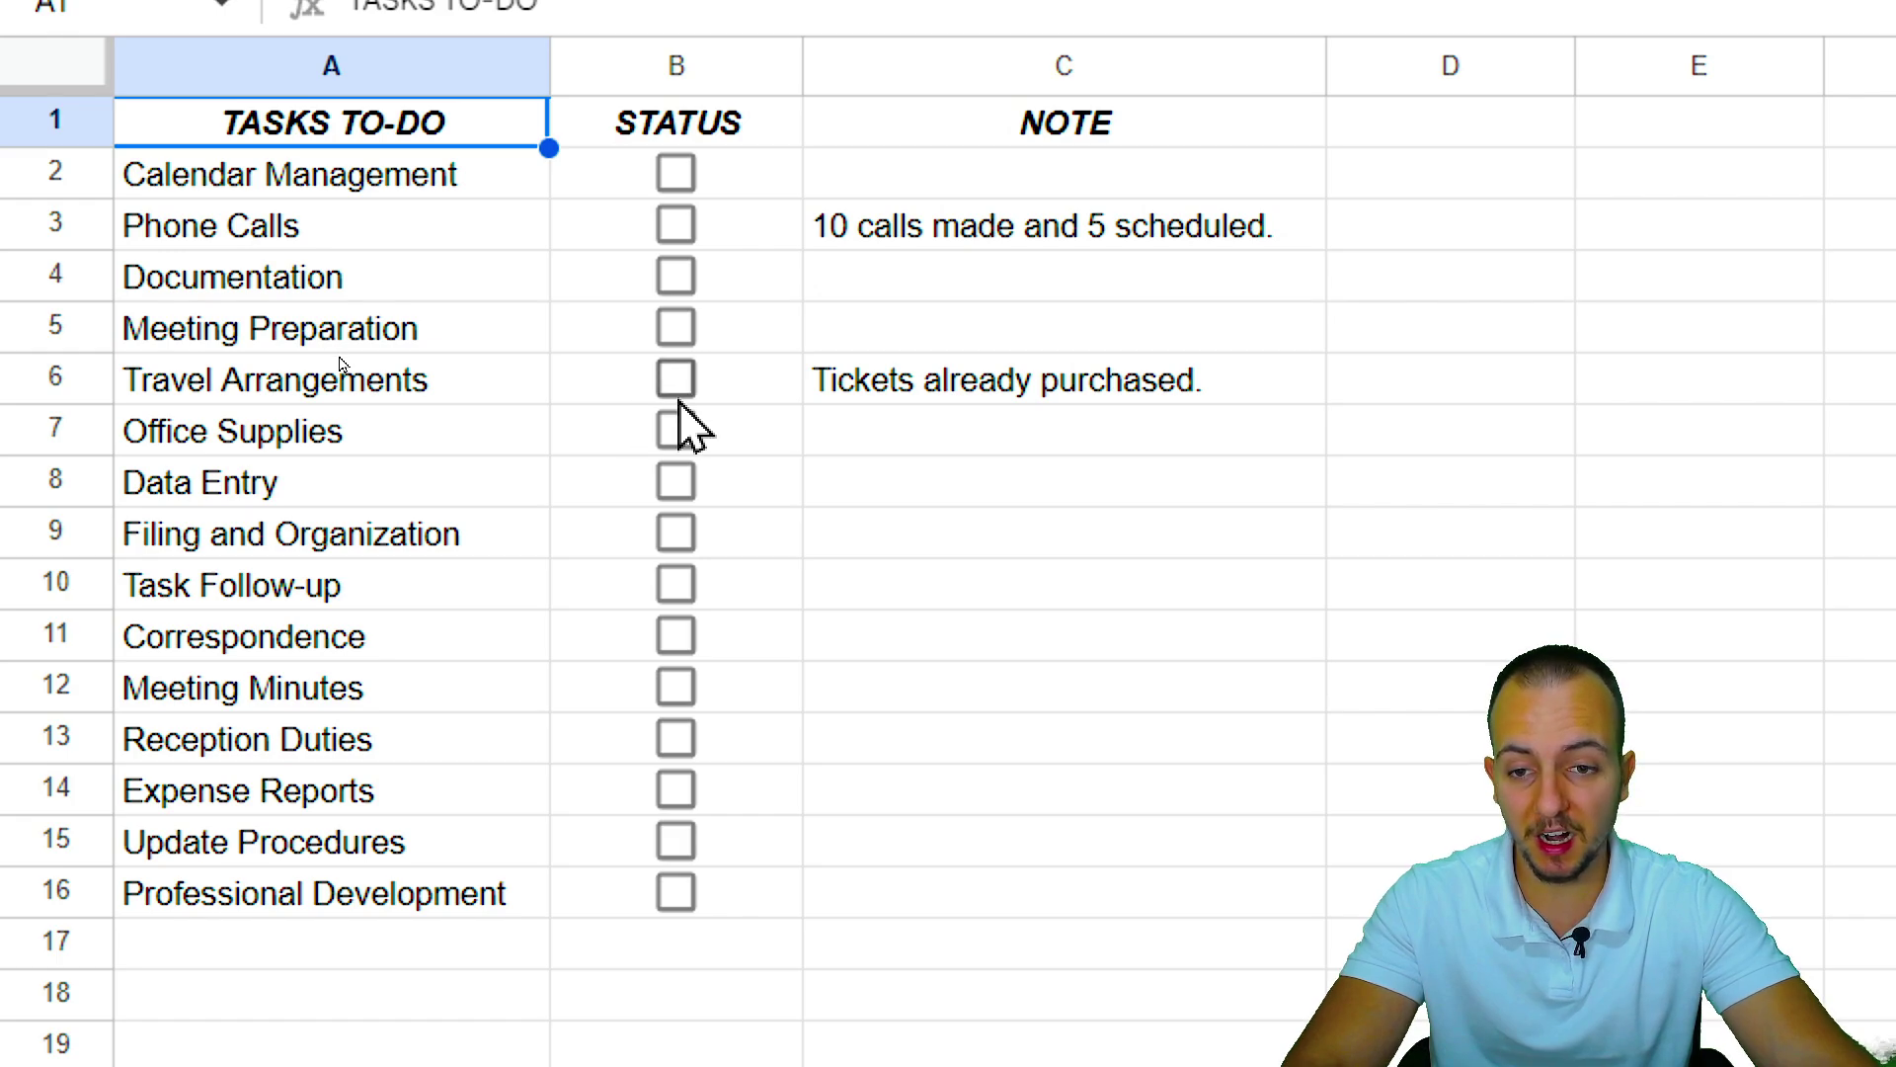
Tick the STATUS checkboxes for Documentation, Travel Arrangements and Data Entry.
left_click(678, 275)
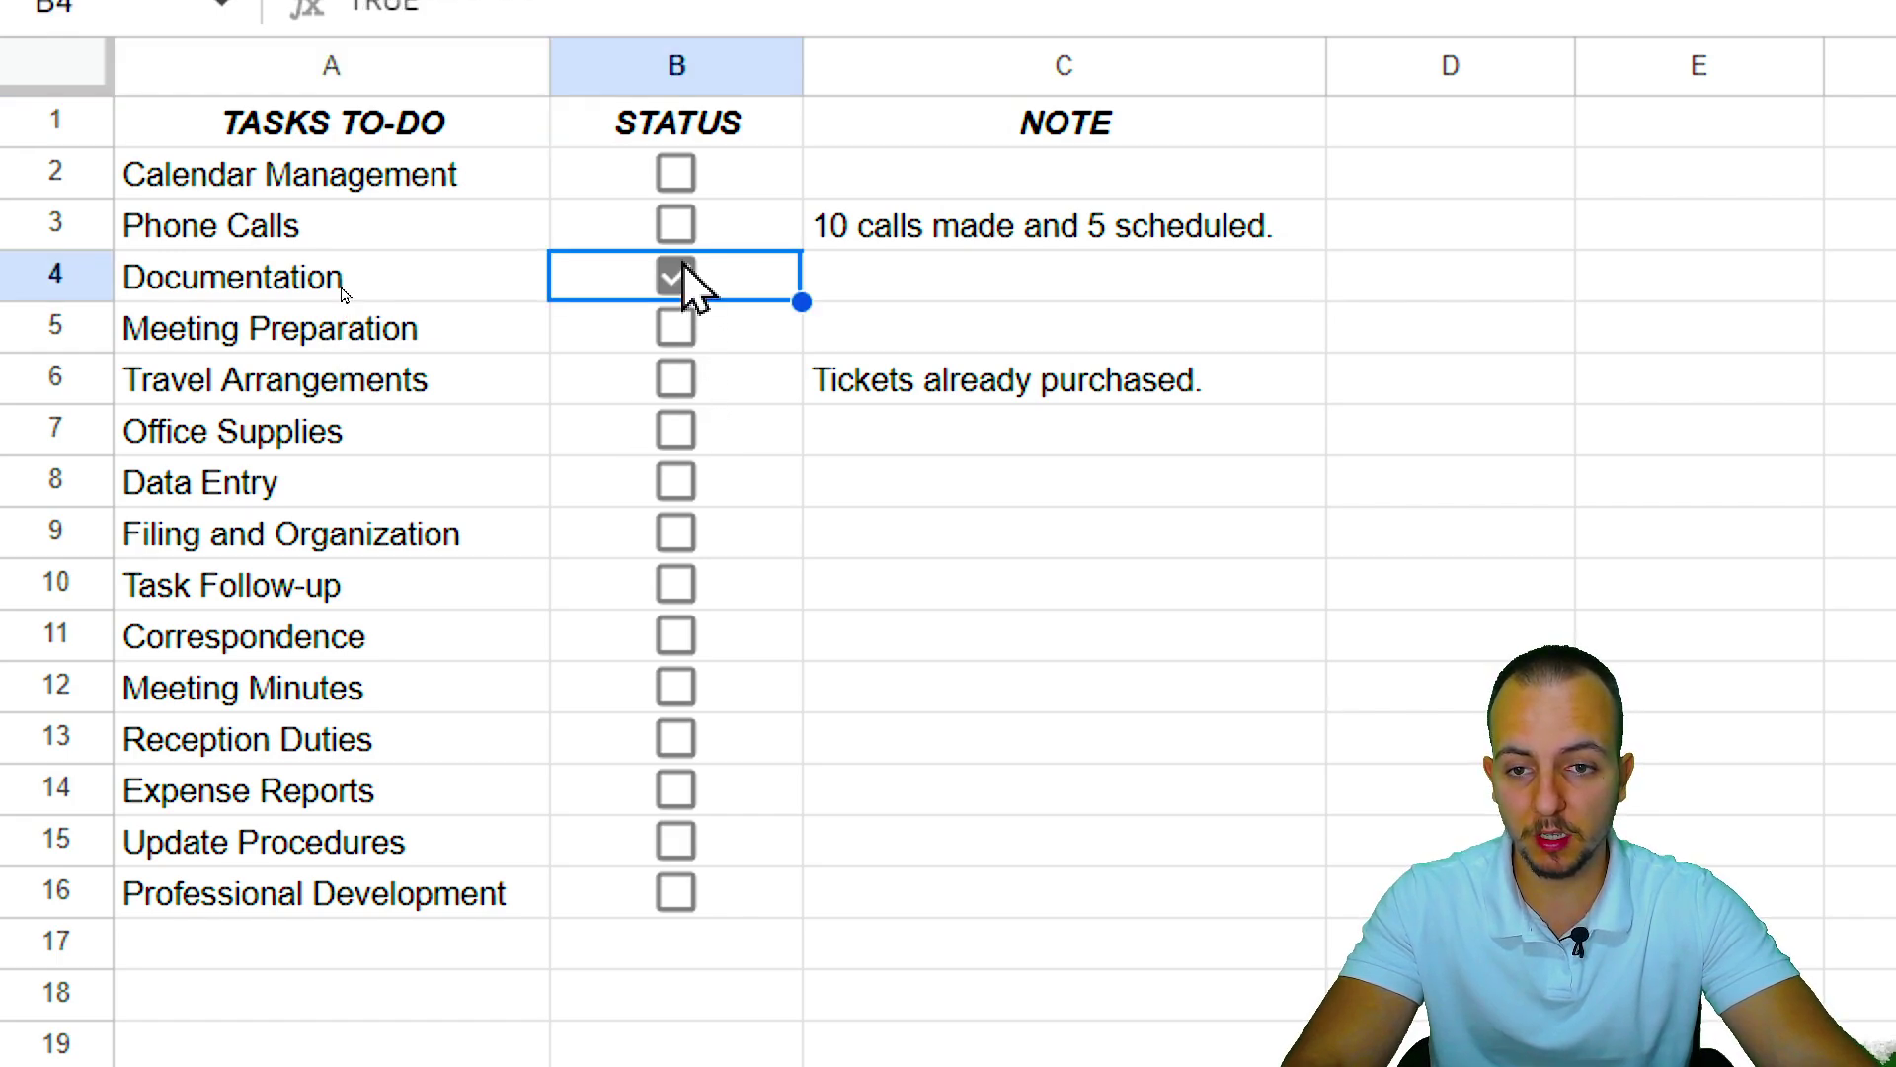
left_click(676, 380)
left_click(676, 482)
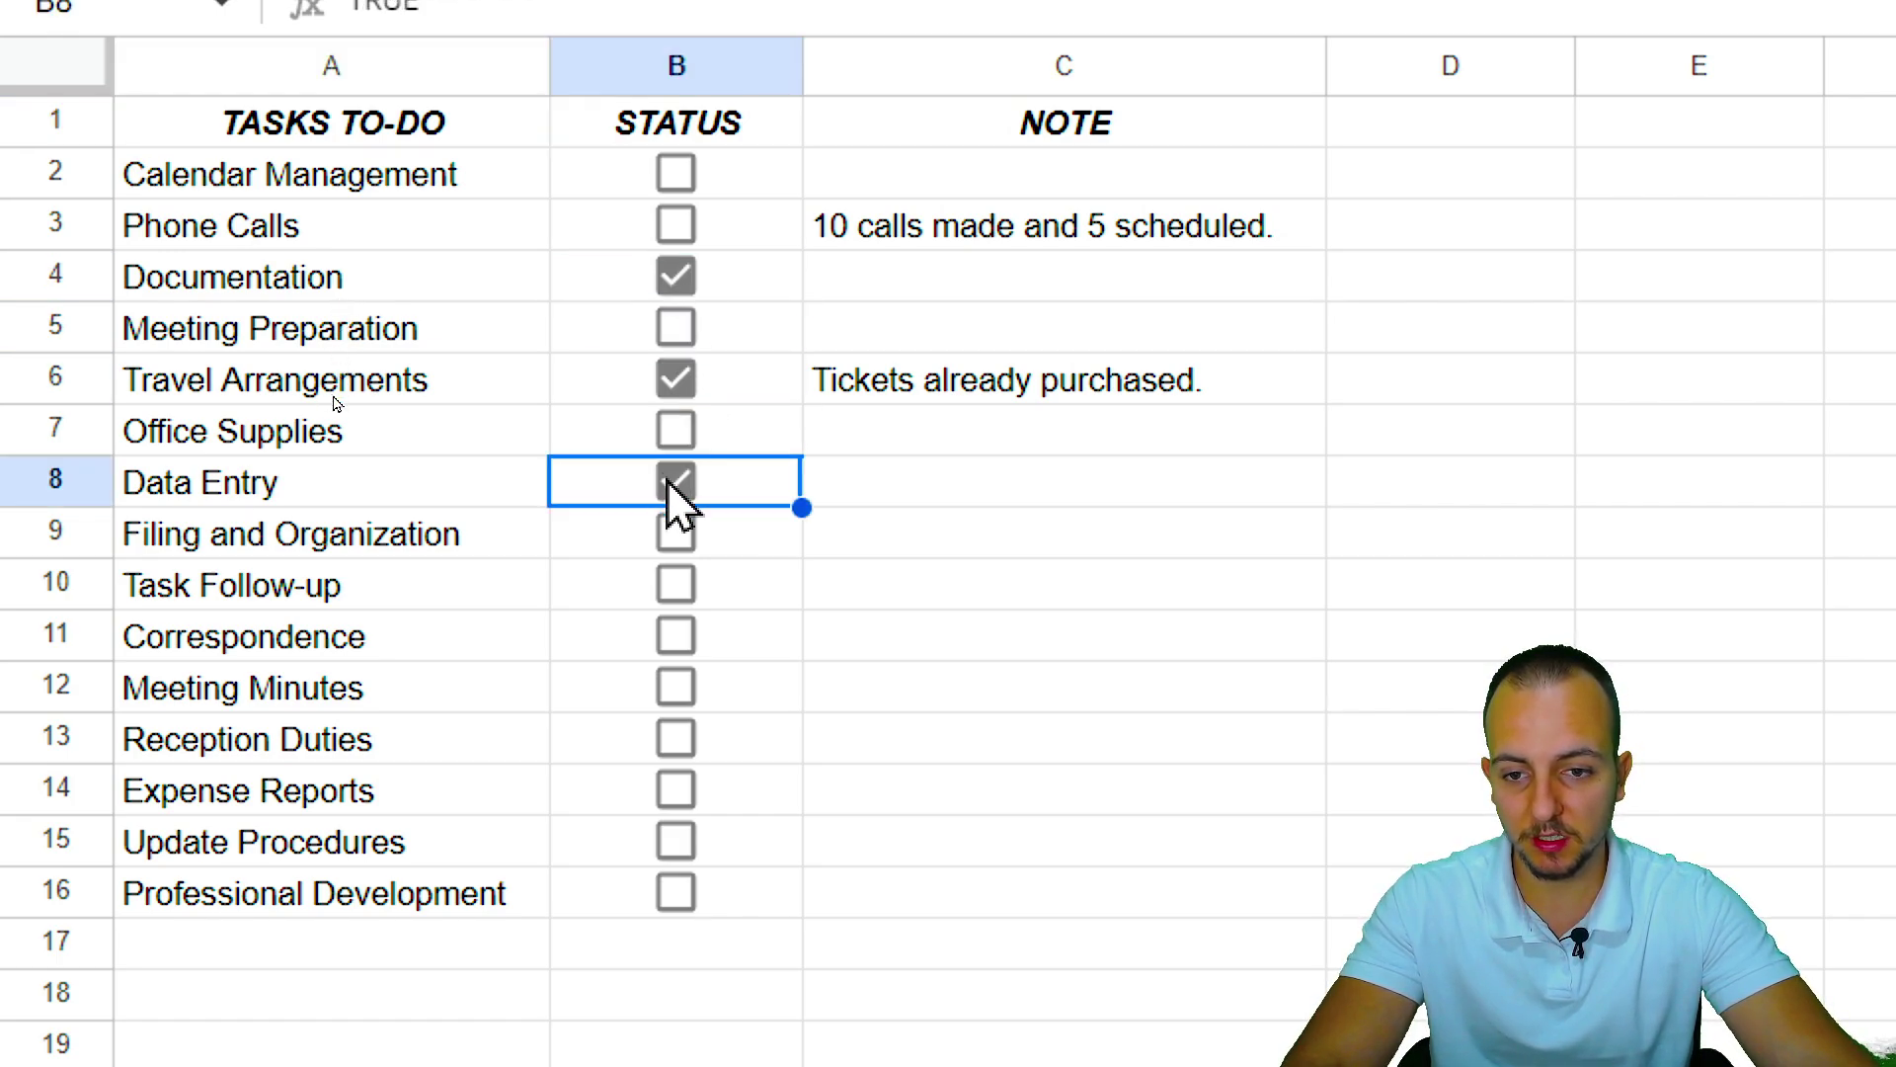
mouse_move(726, 449)
left_mouse_down()
mouse_move(604, 472)
mouse_move(894, 464)
left_mouse_up()
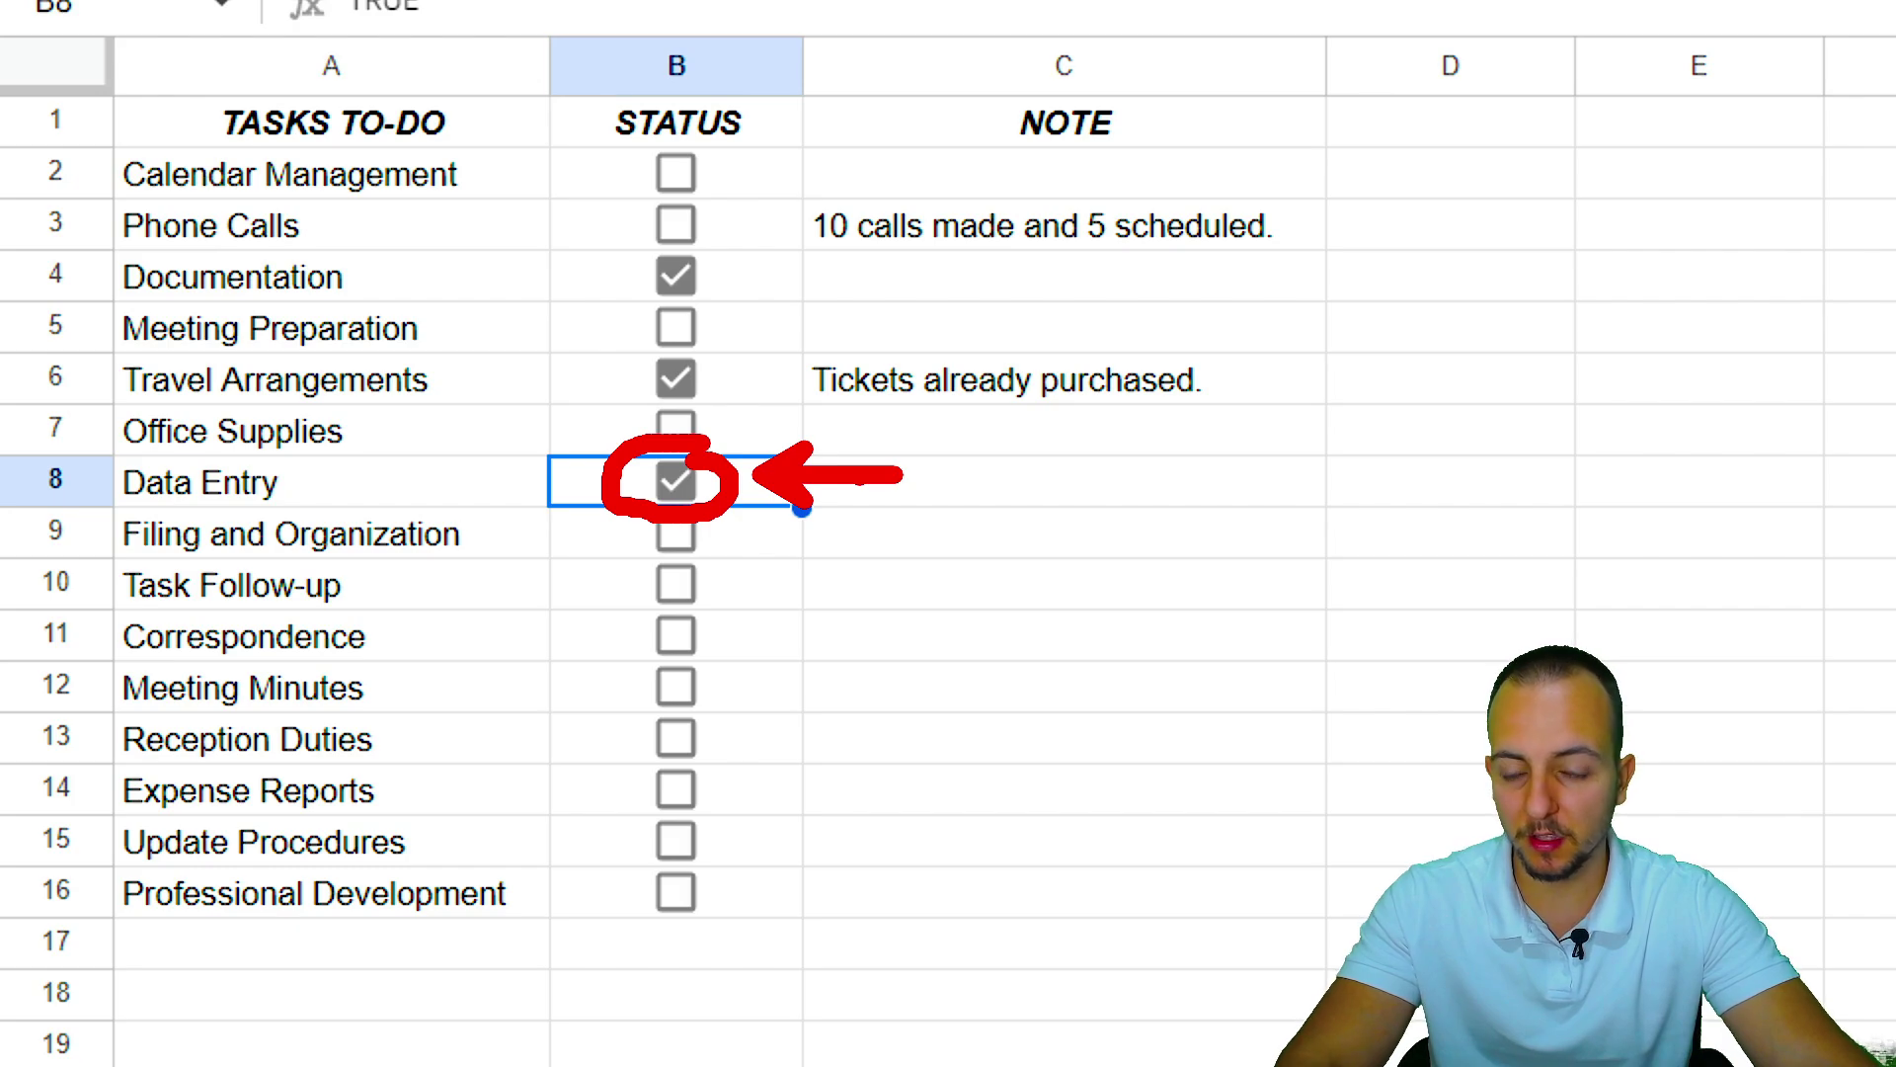
Untick the STATUS checkboxes for Data Entry and Documentation, keeping Travel Arrangements ticked.
left_click(675, 482)
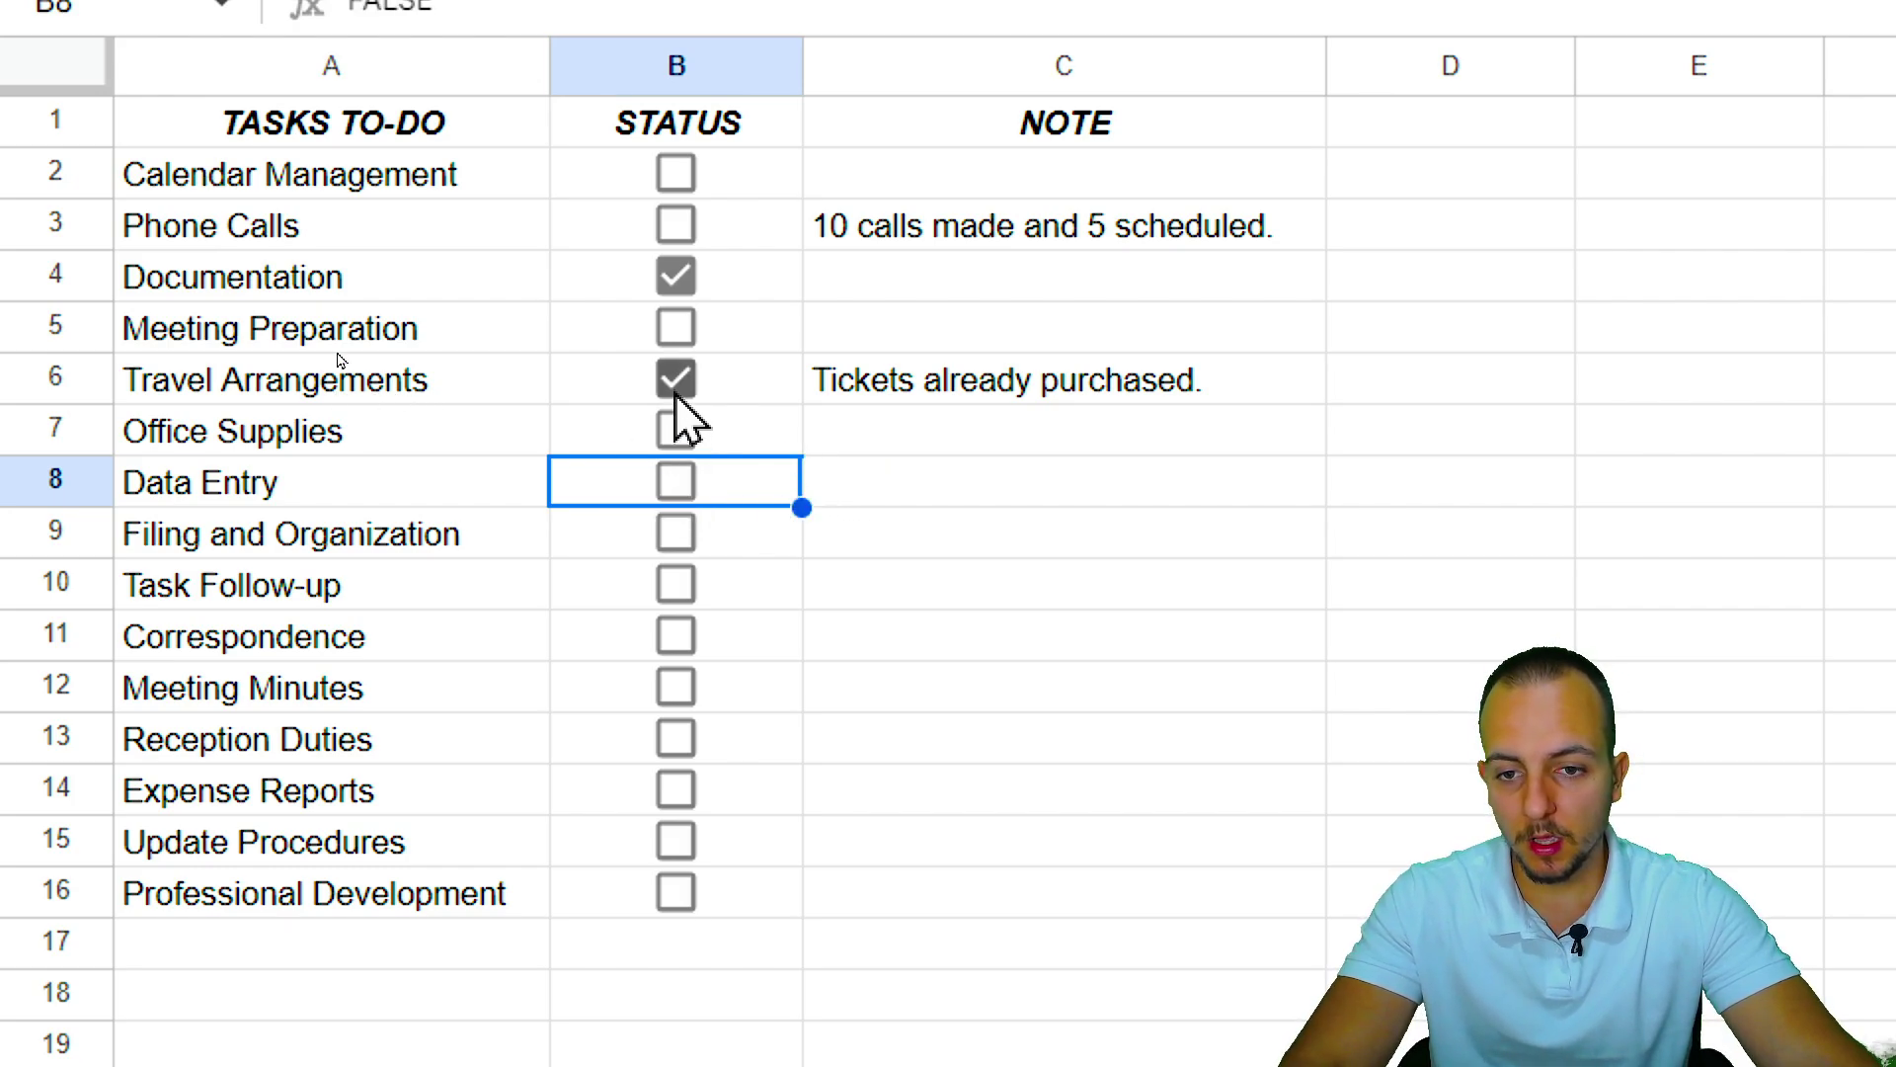
left_click(675, 381)
left_click(676, 380)
left_click(675, 277)
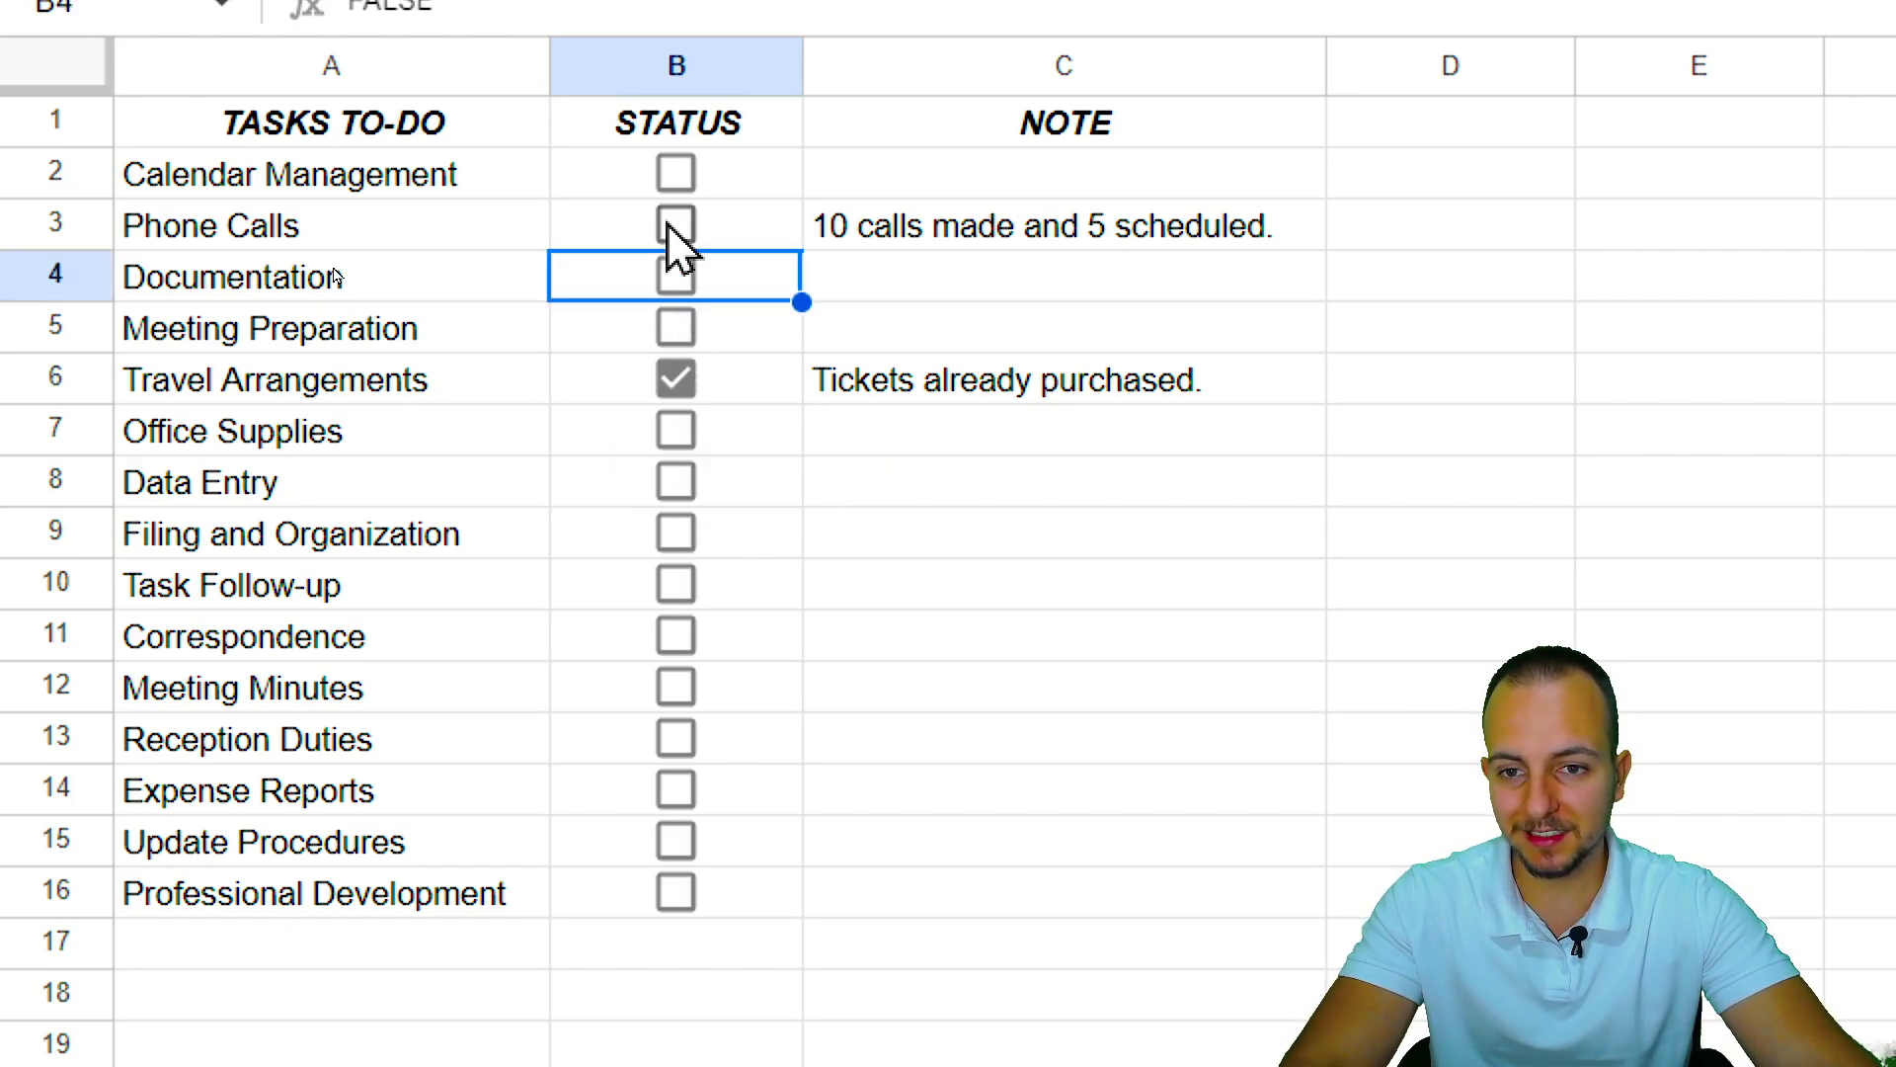
Mark Phone Calls and Documentation as done in the STATUS column.
left_click(670, 225)
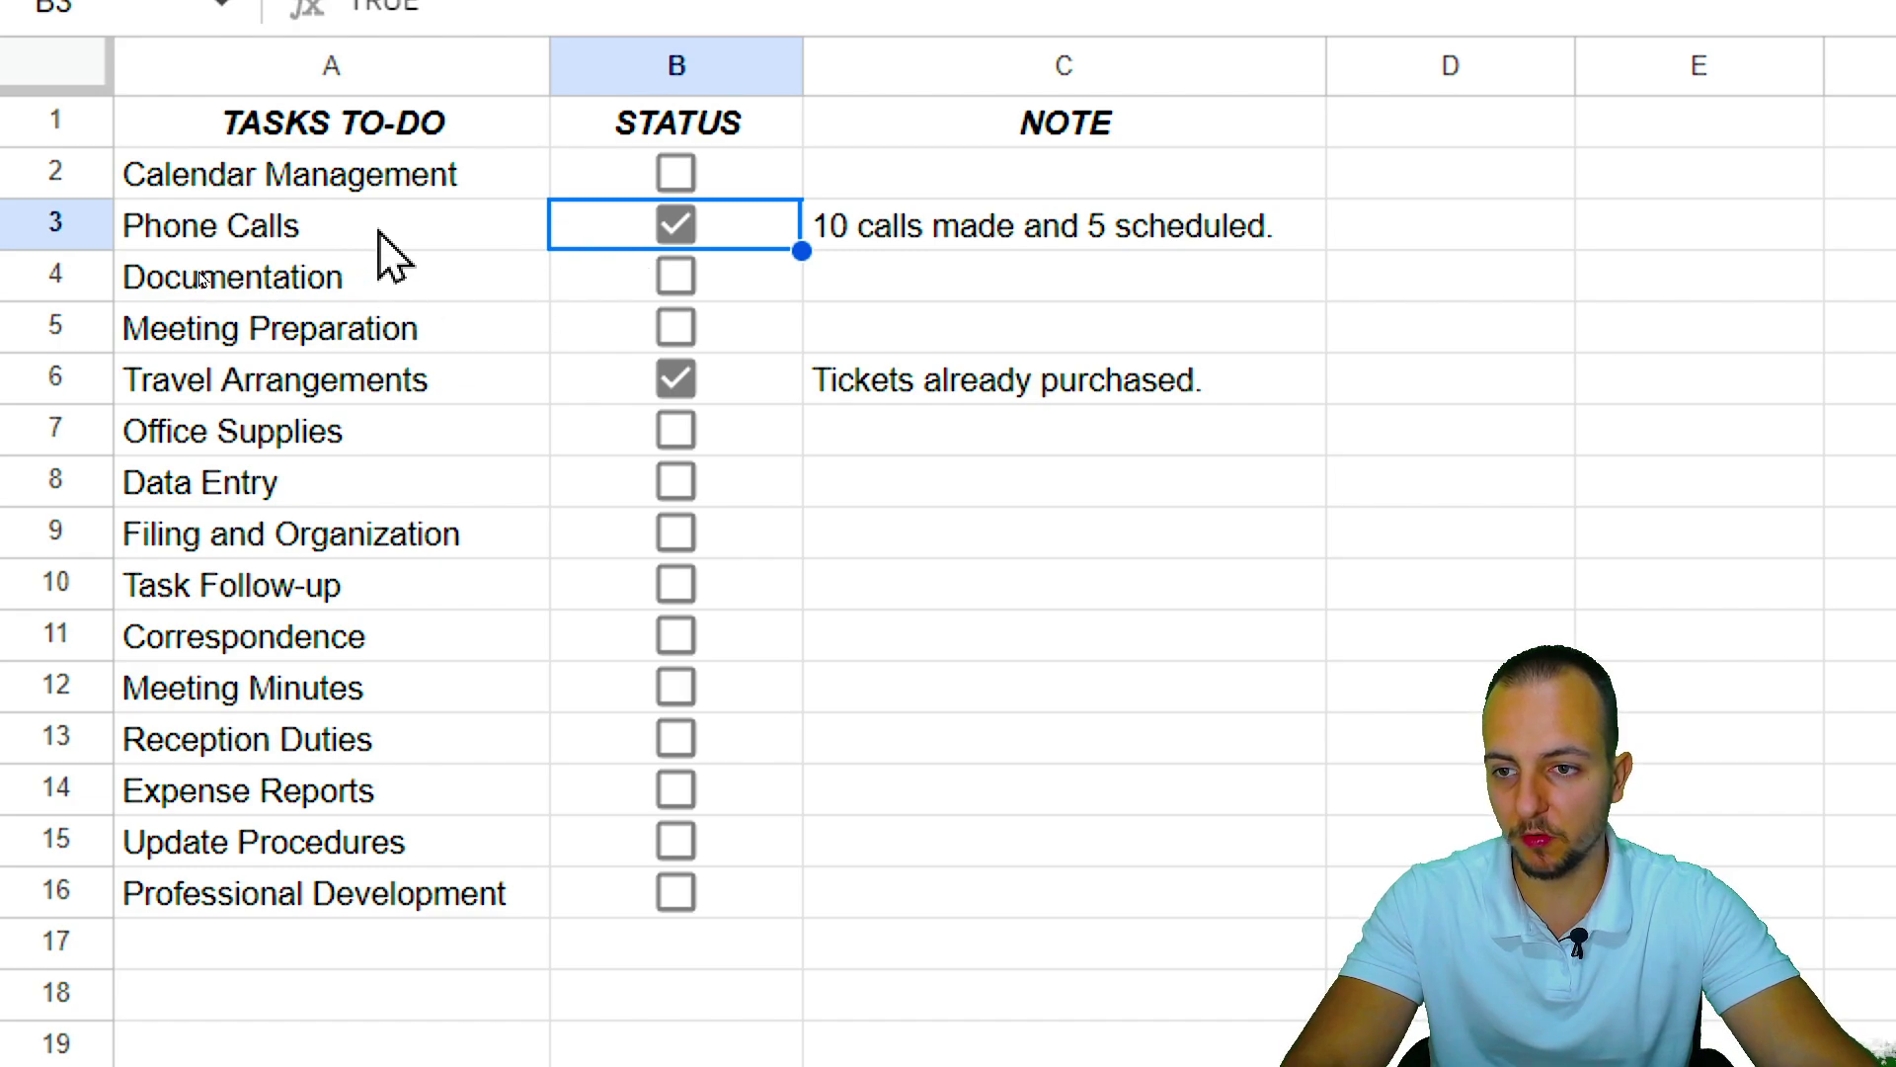
left_click(670, 275)
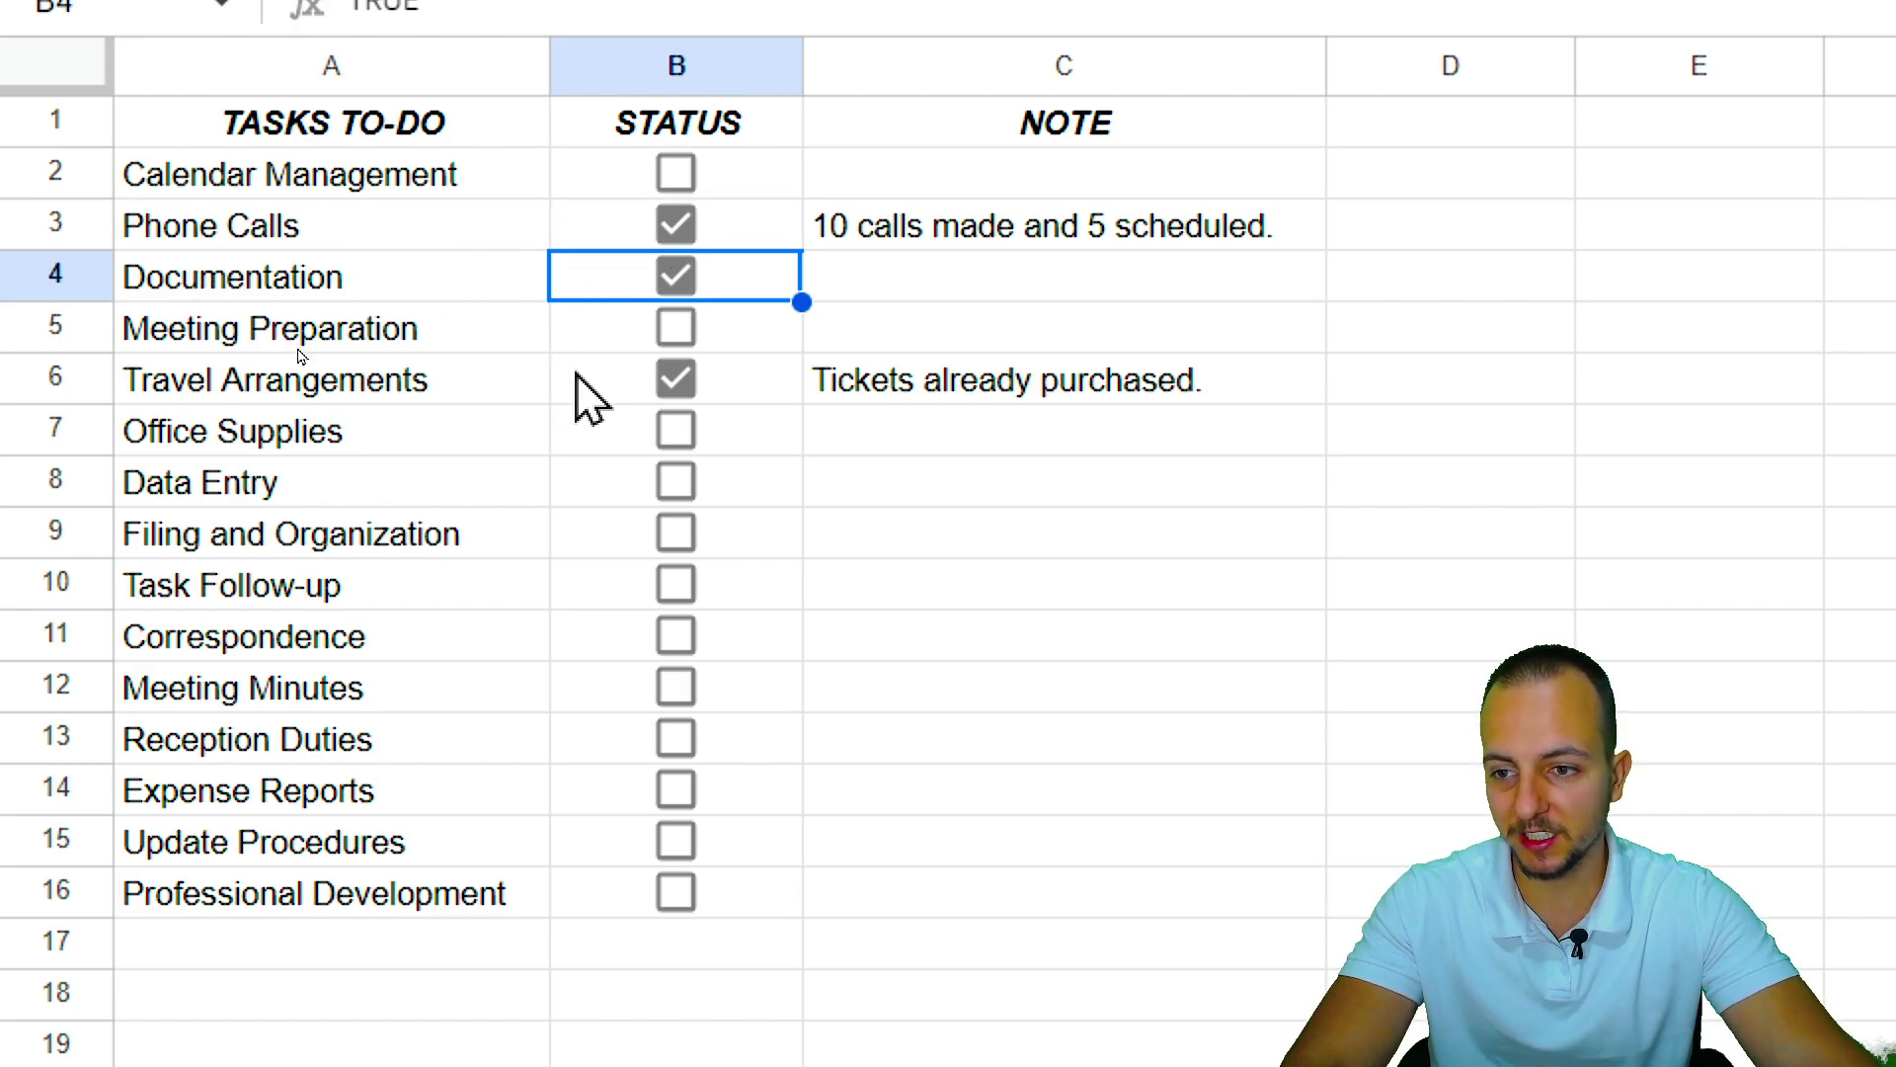
left_click(674, 379)
left_click(674, 380)
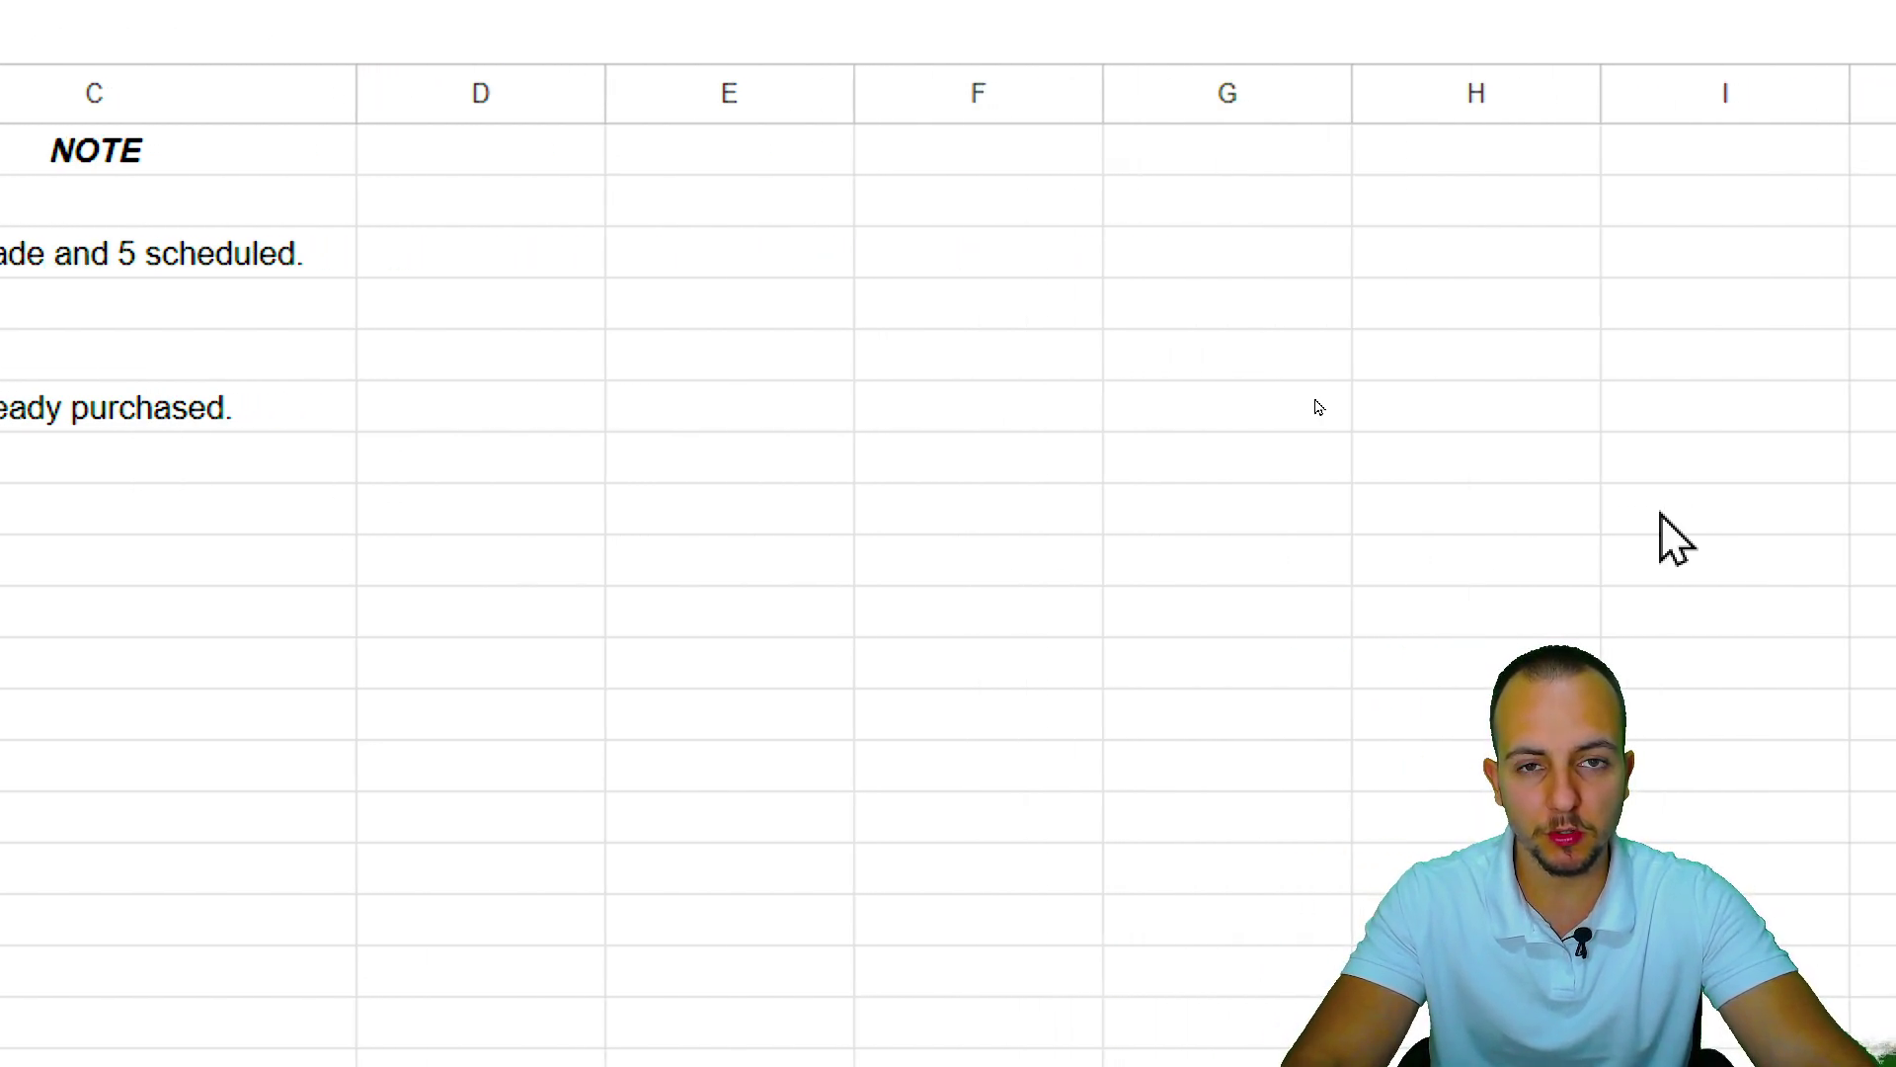
Enter the labels "TASKS TO DO:" in cell F2 and "TASKS DONE:" in cell F3.
left_click(953, 203)
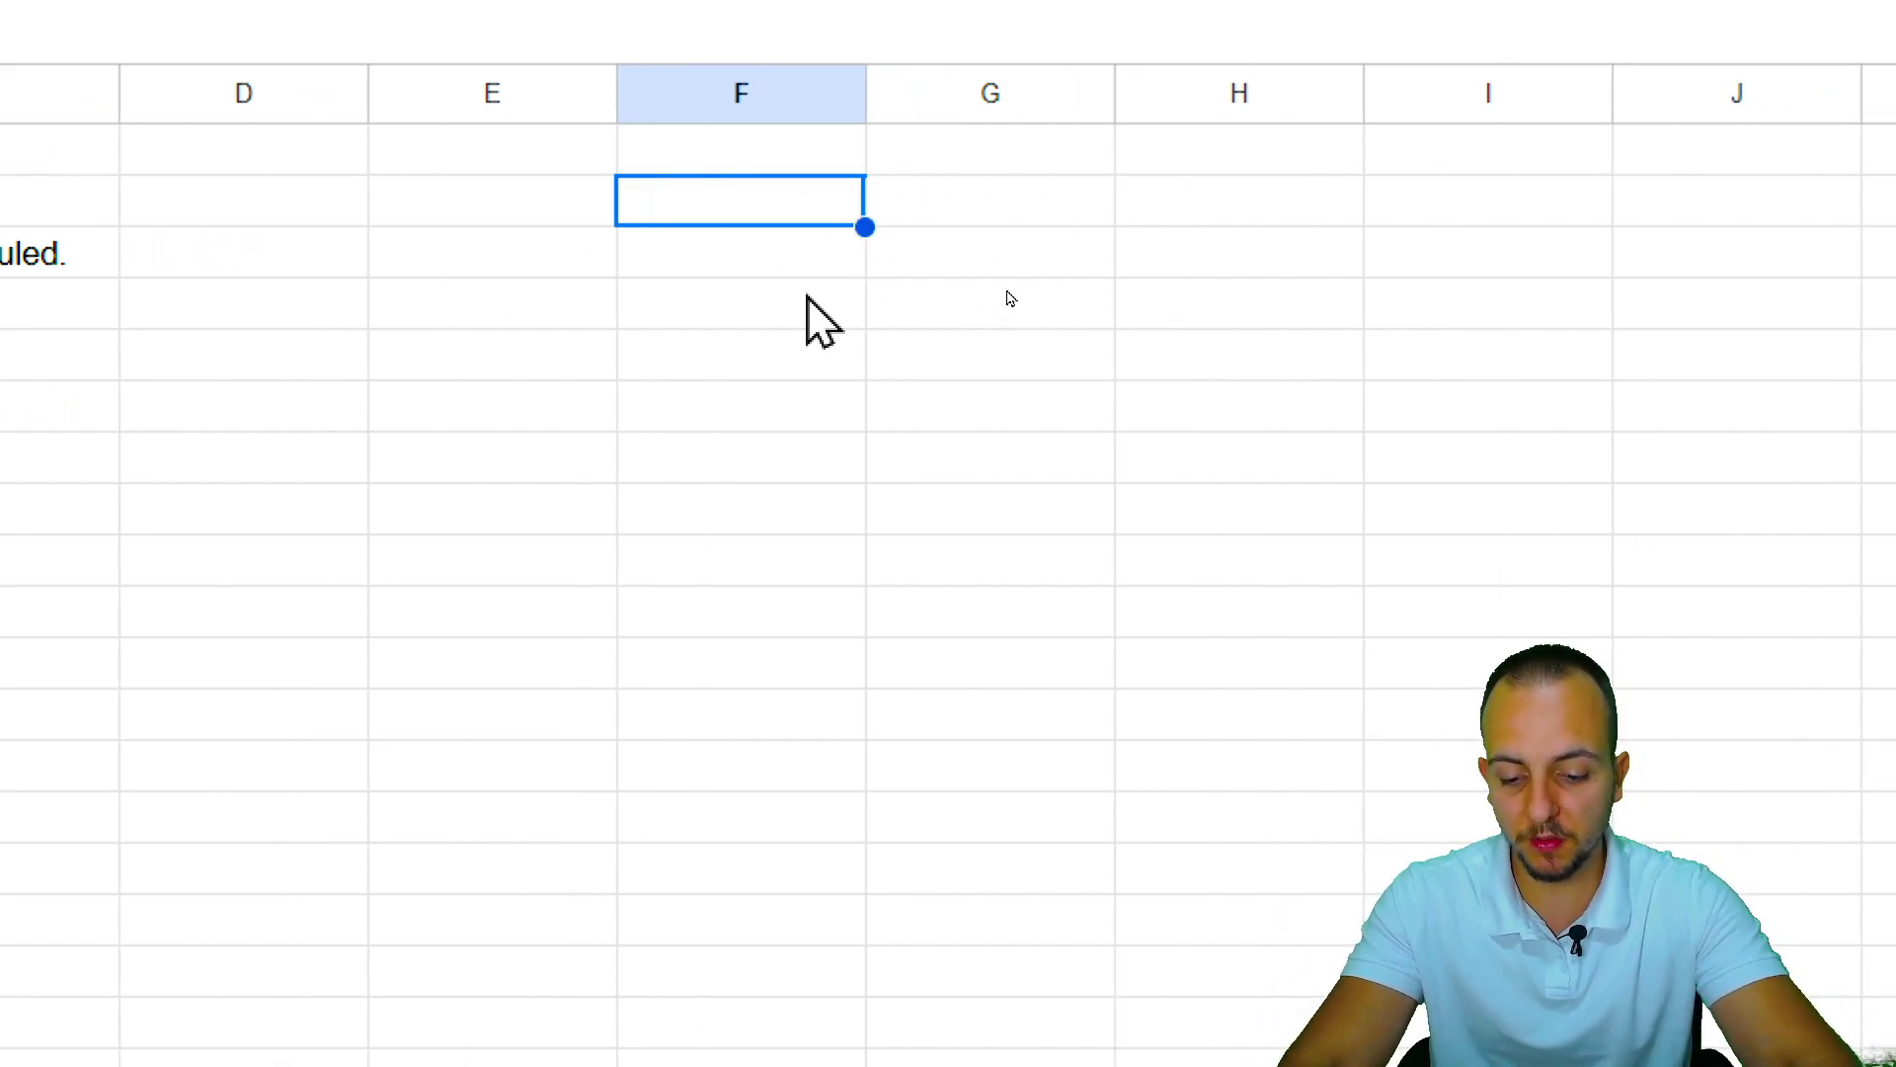
type("TASKS TO DO:")
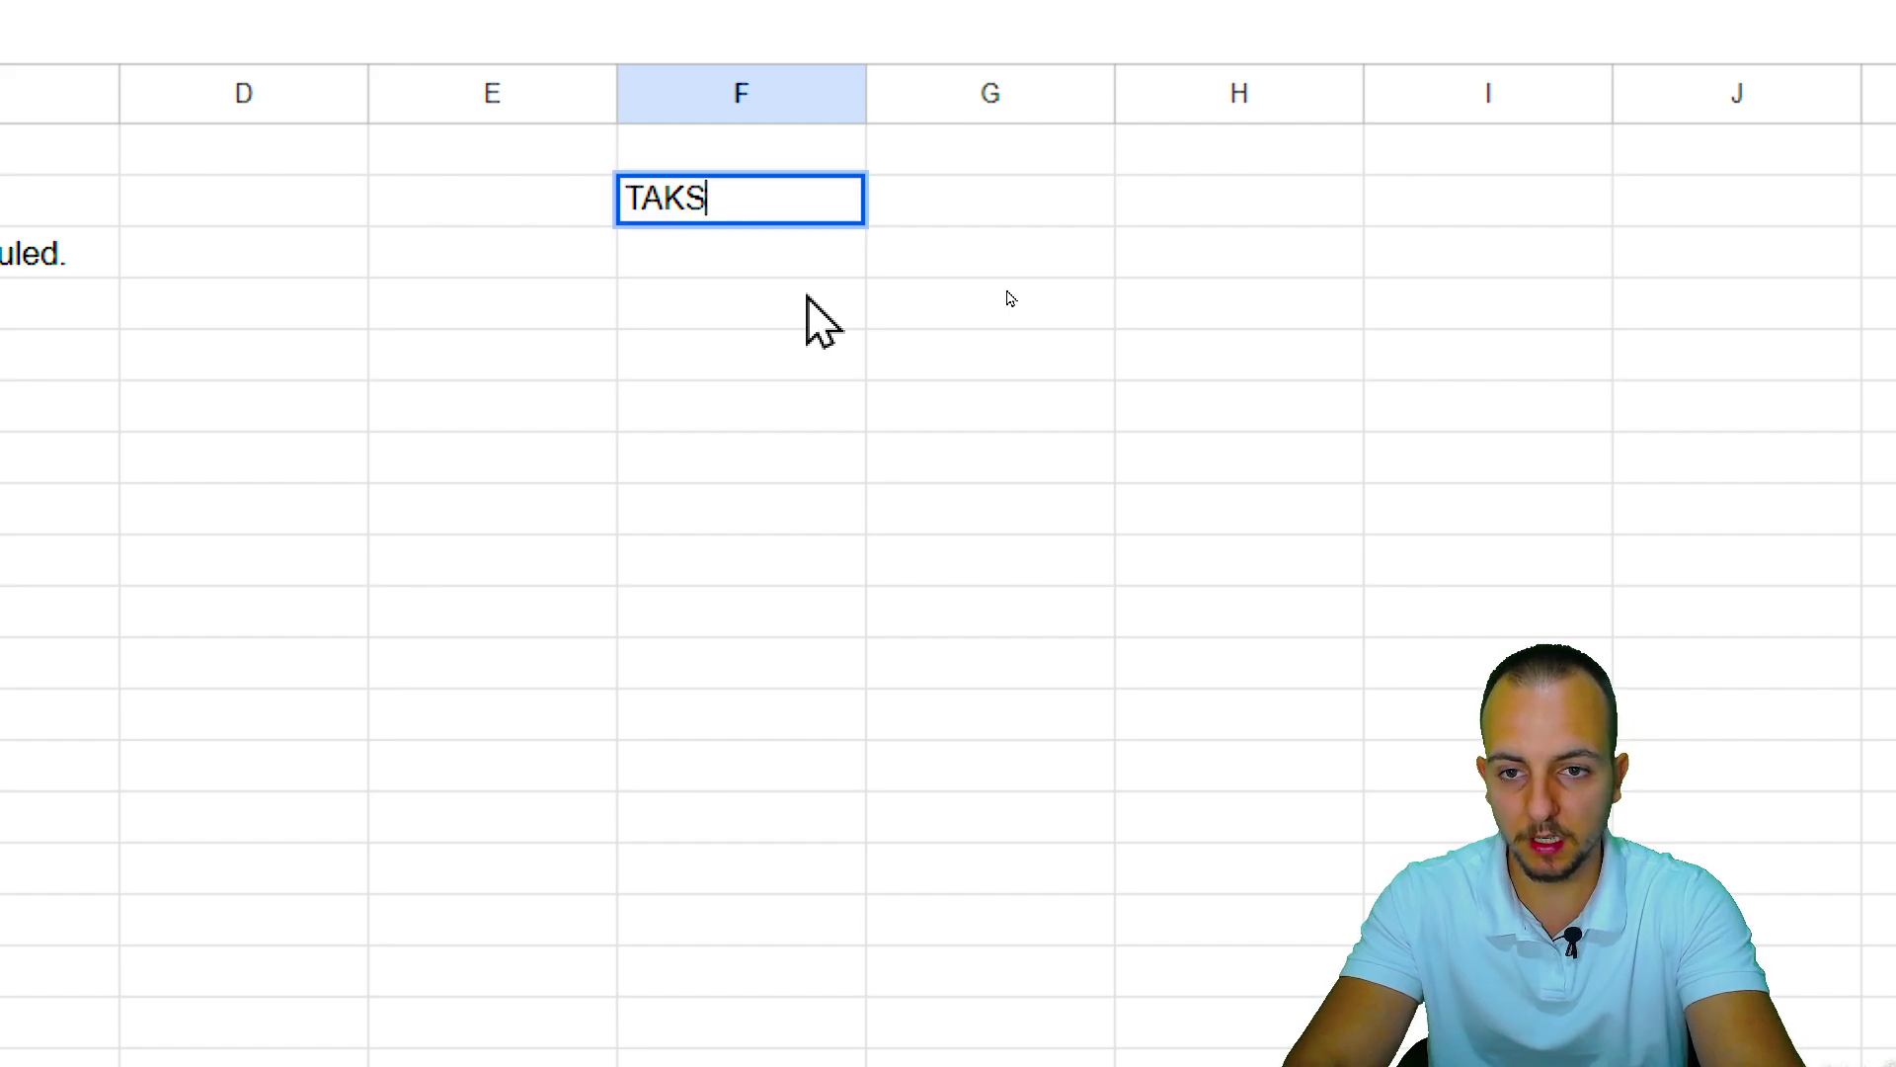
key("Return")
type("TAKS")
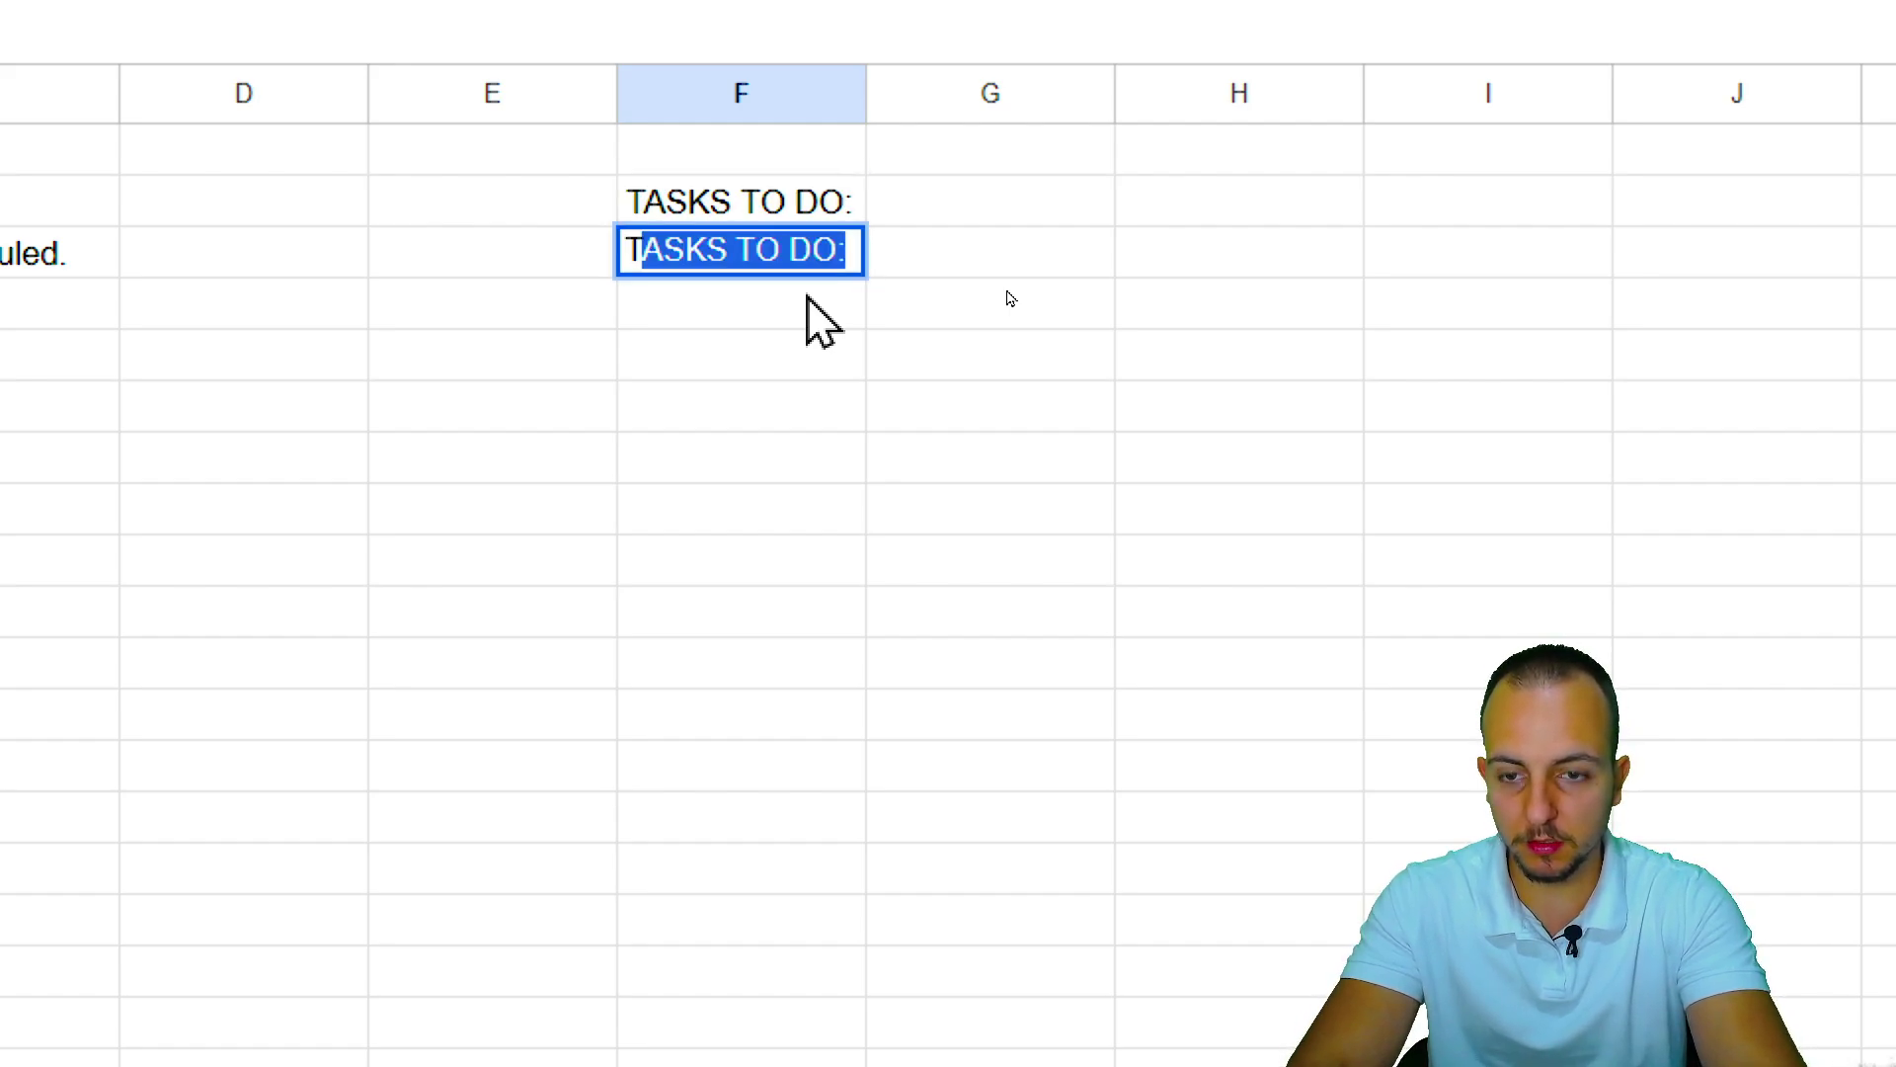
key("BackSpace")
key("BackSpace")
type("SKS DONE:")
key("Return")
left_click(1001, 276)
left_click_drag(793, 266, 931, 283)
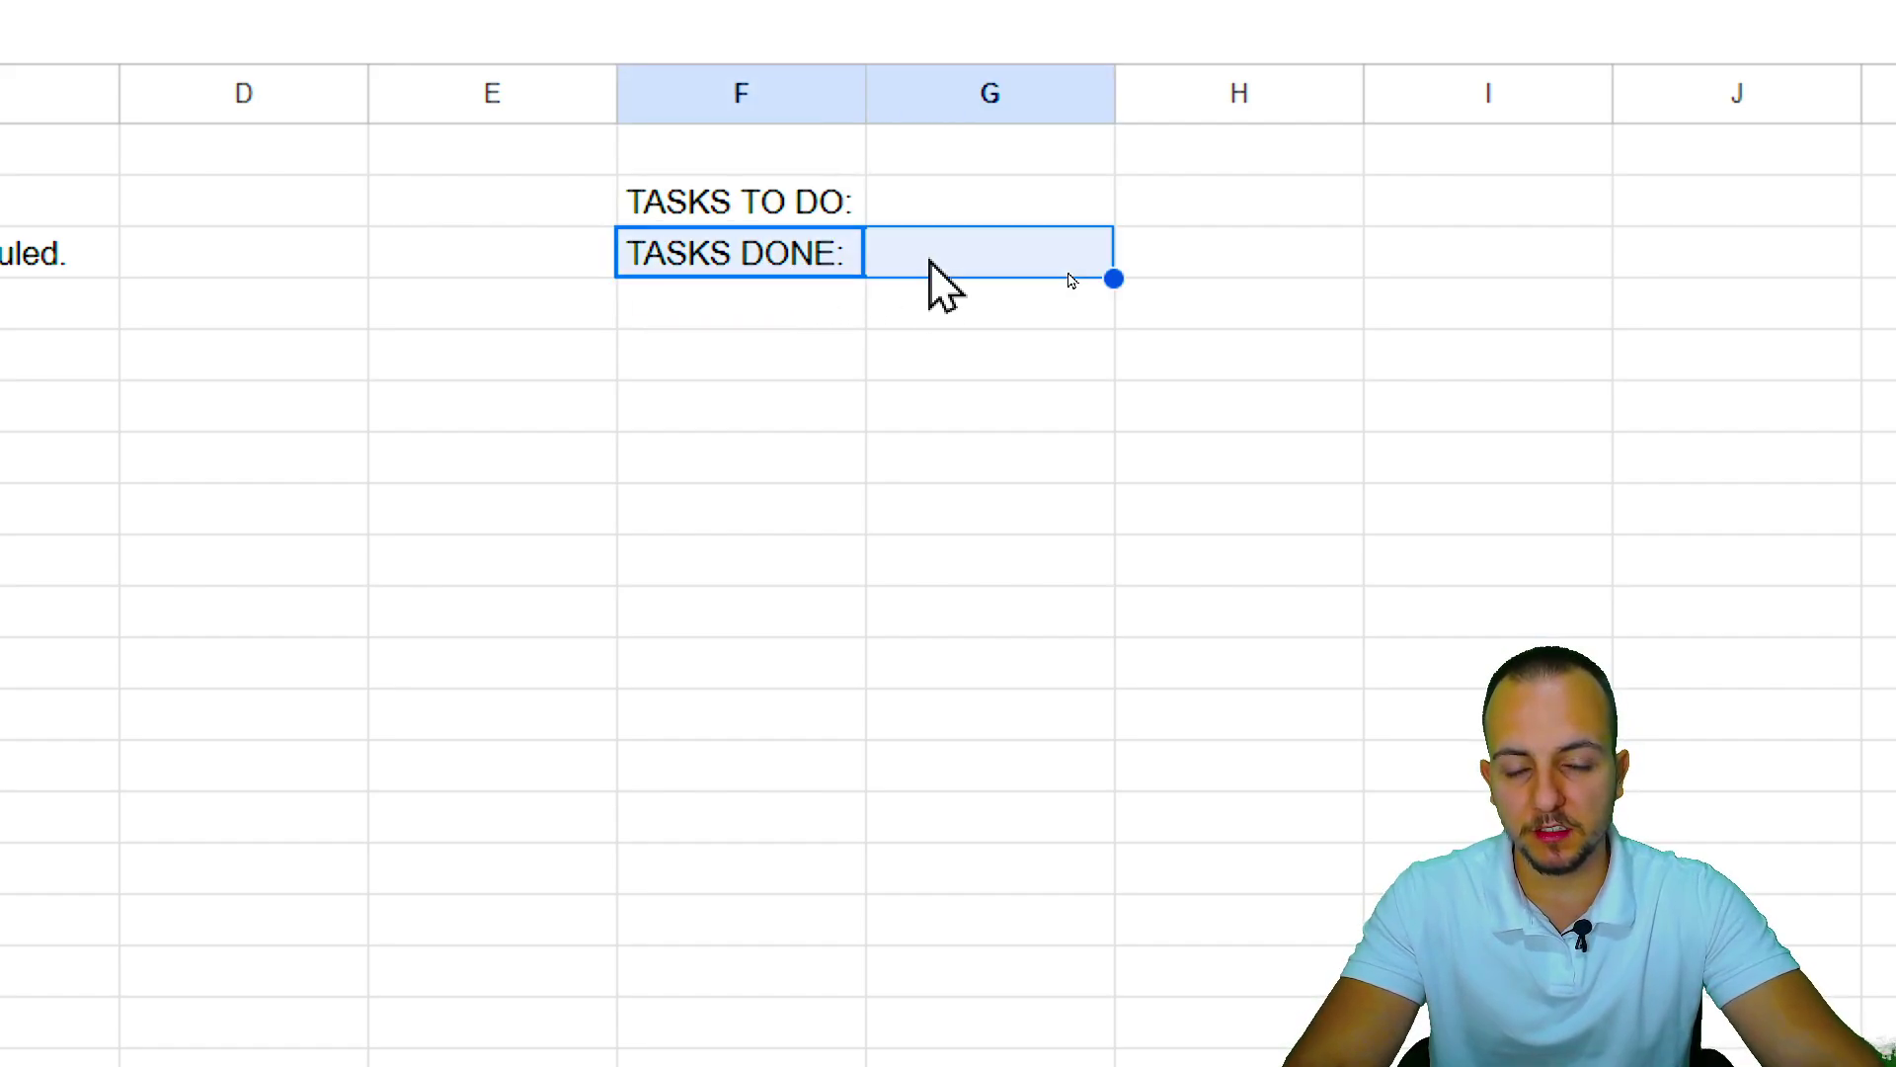
left_click(889, 284)
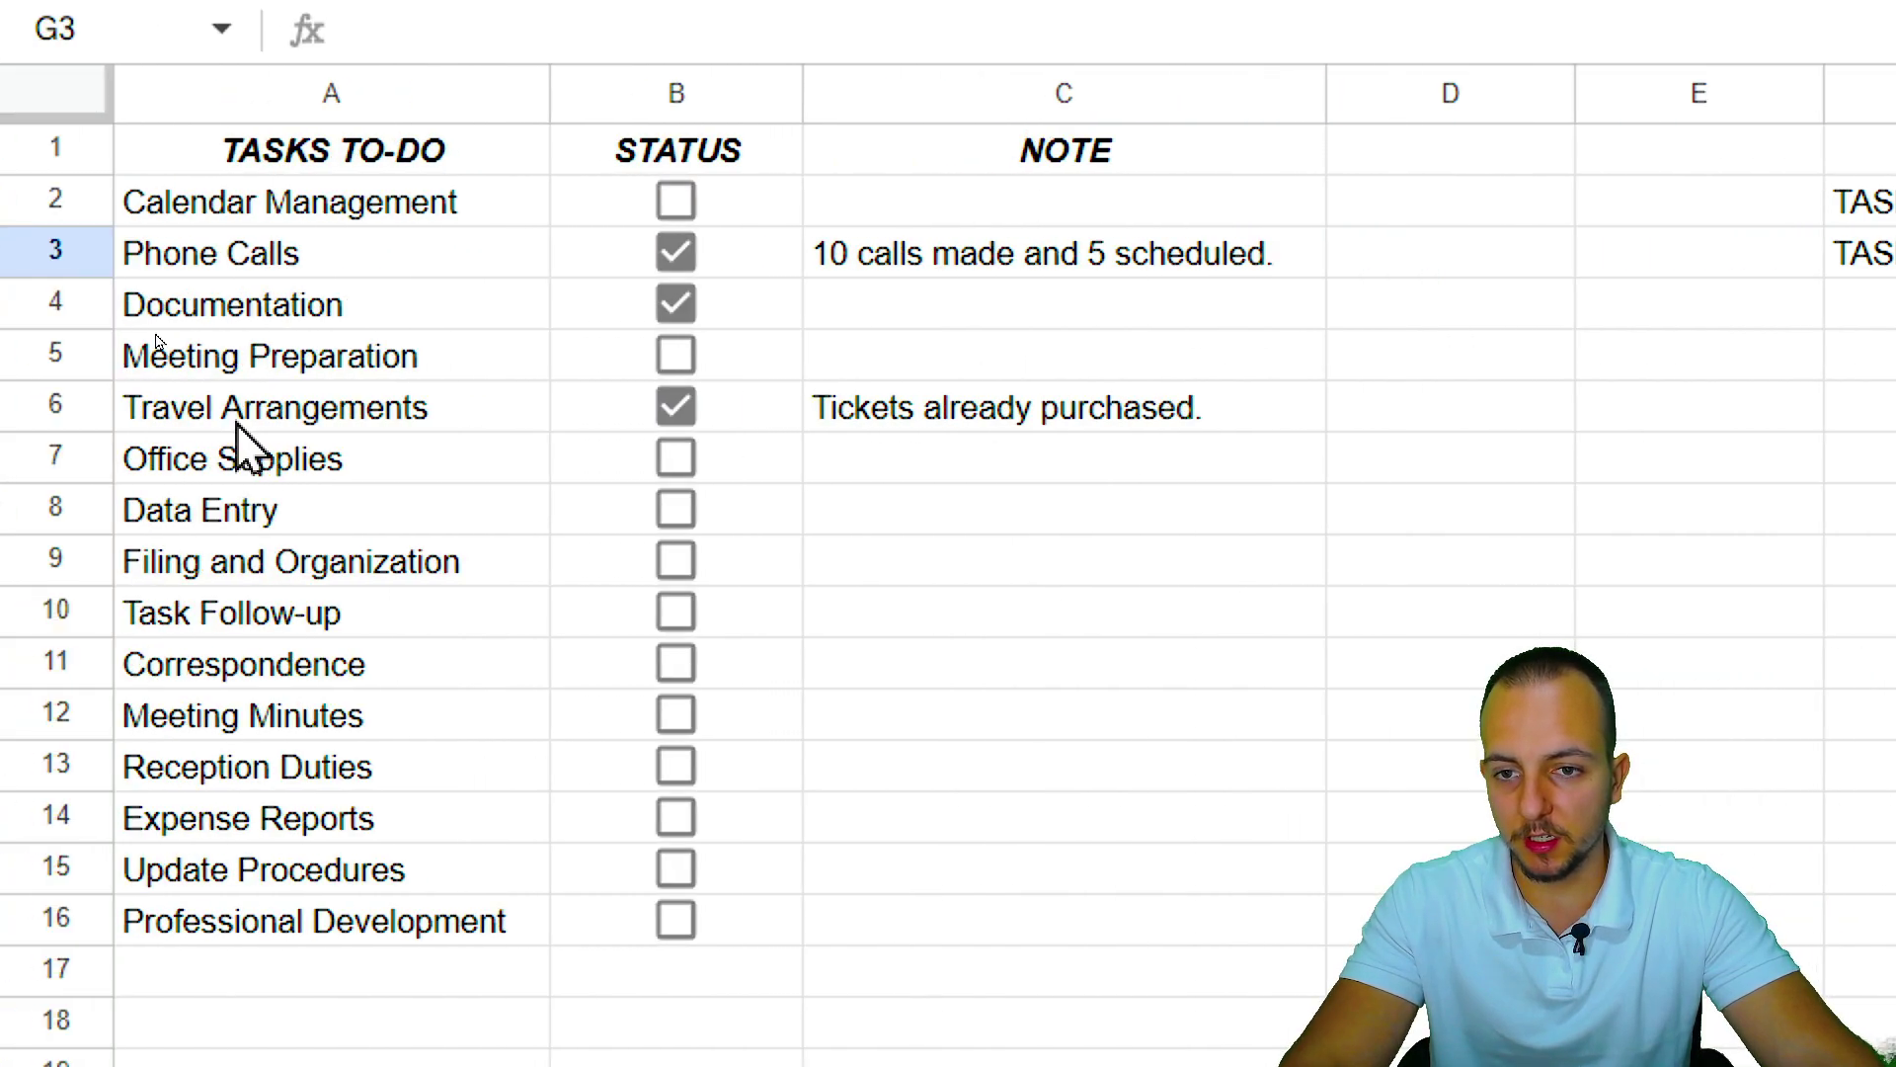
Check which underlying values the ticked cells B3 and B4 and the unticked cell B5 hold.
left_click(564, 263)
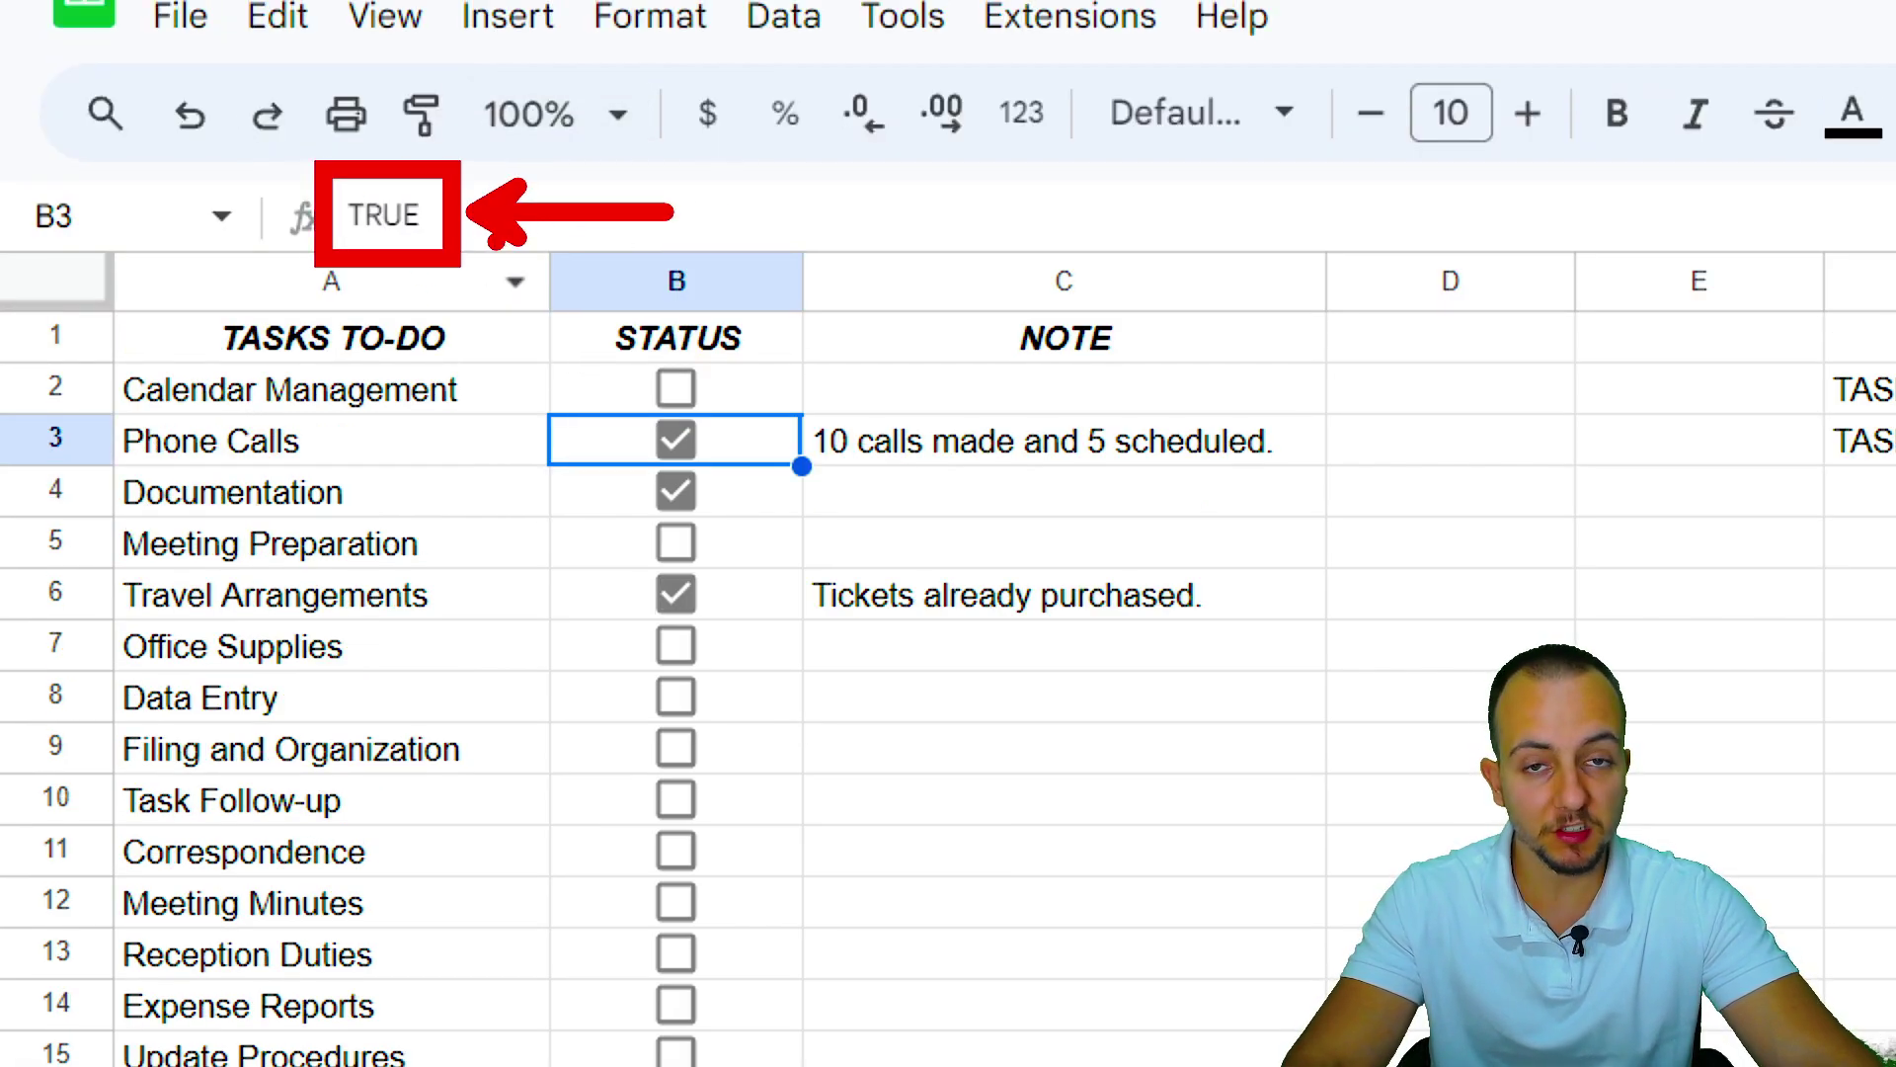
left_click(707, 509)
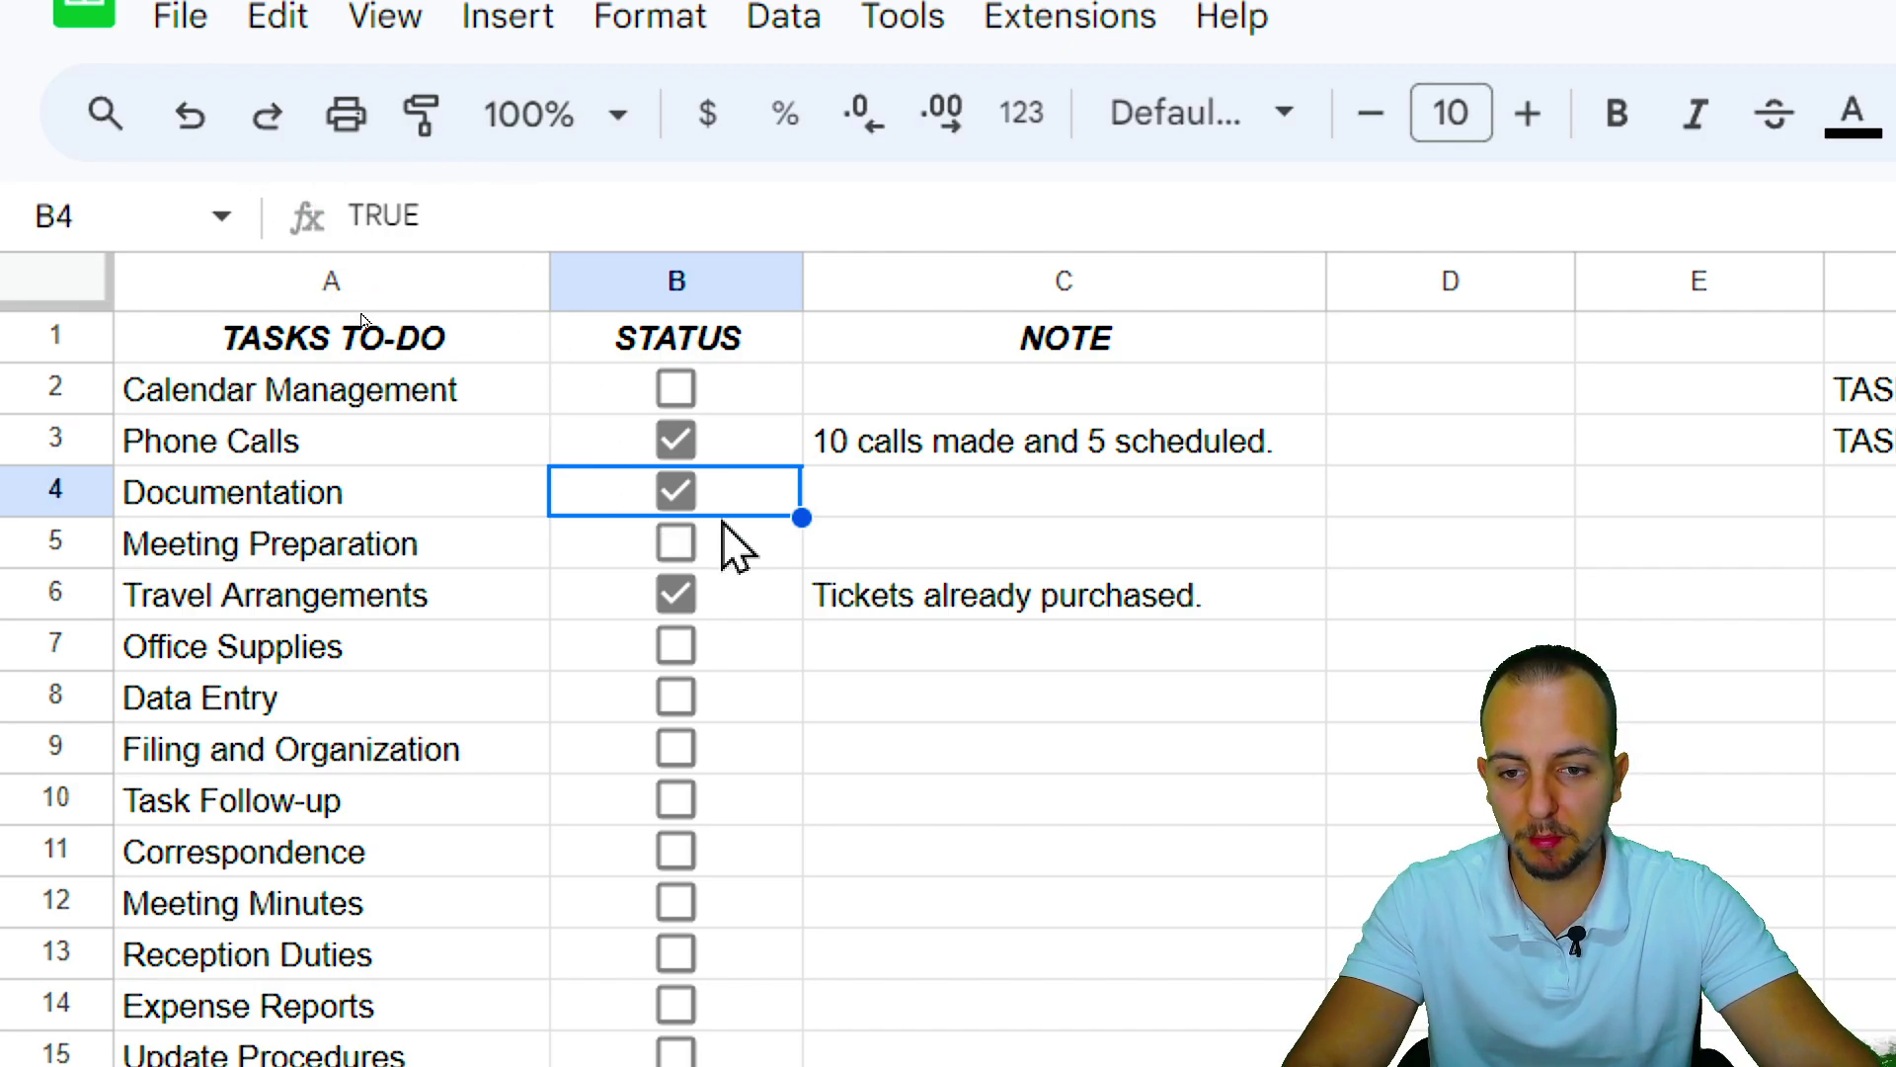
left_click(728, 541)
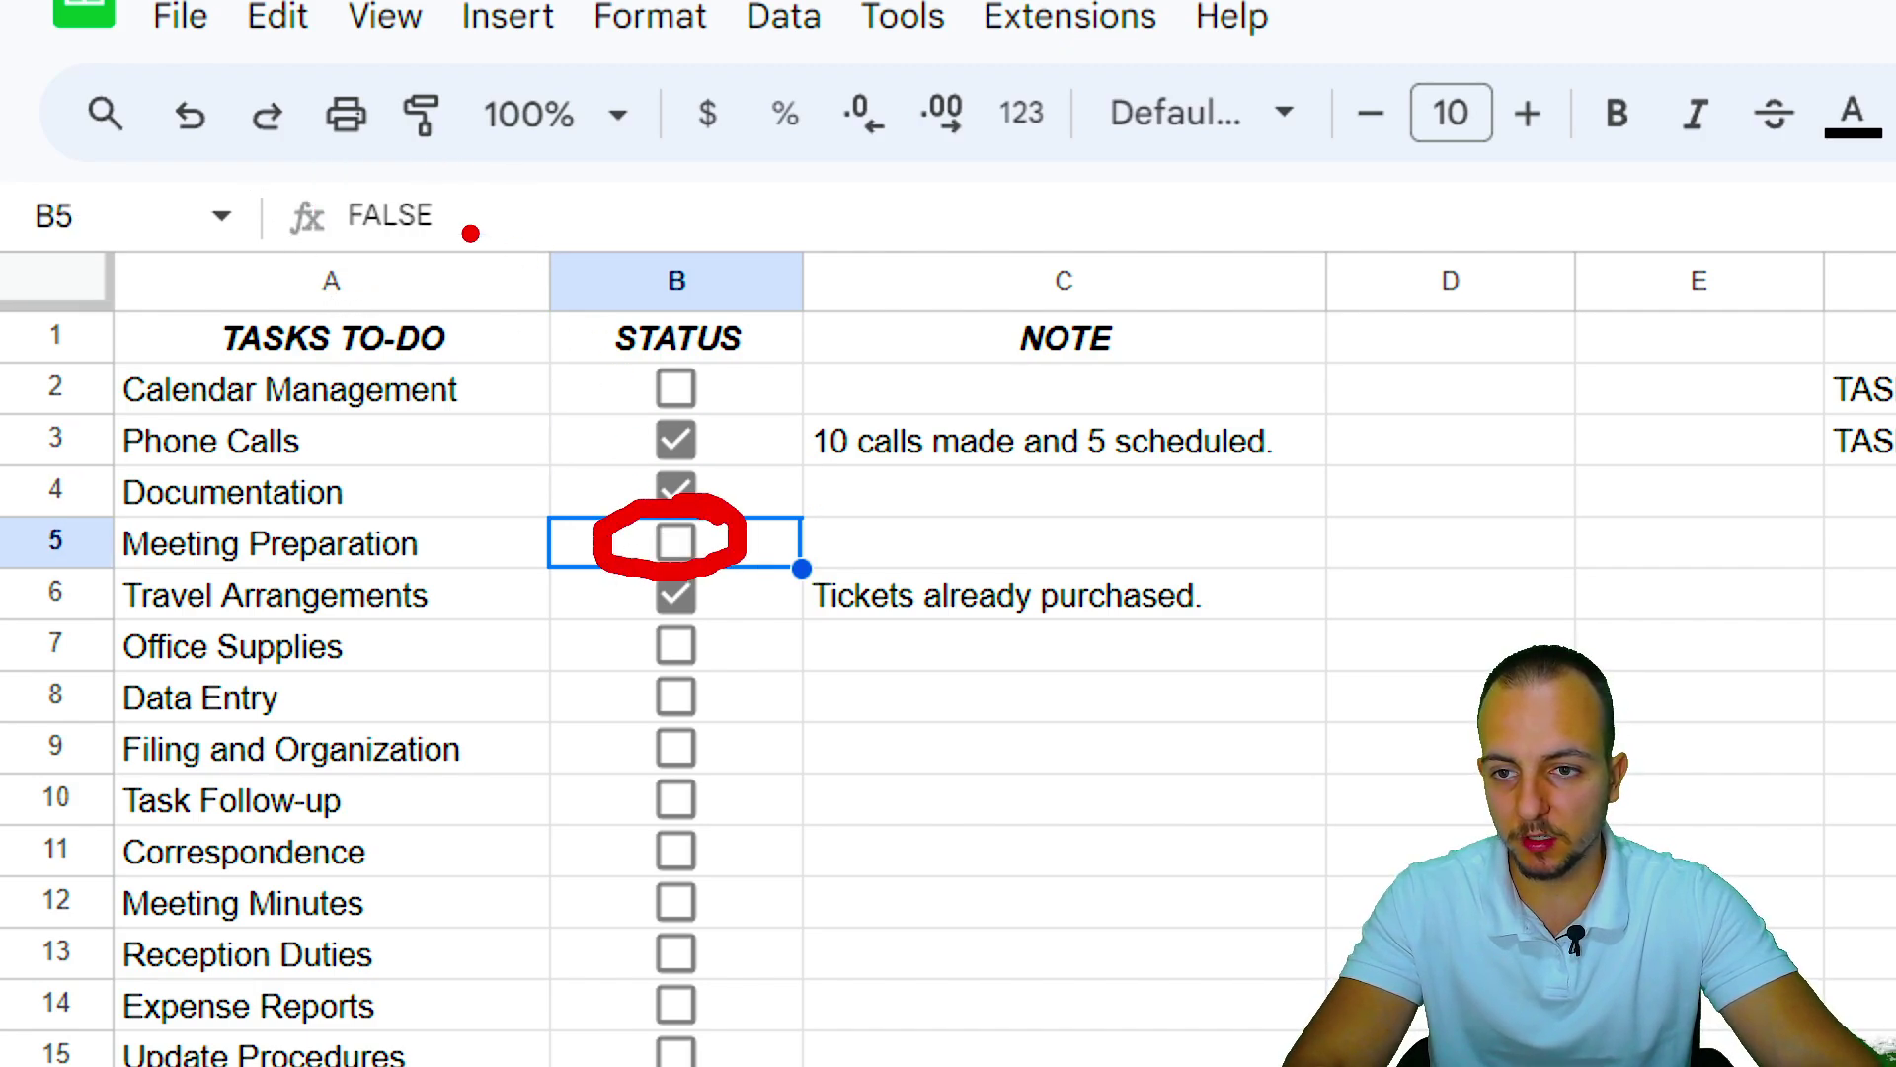
left_click(472, 338)
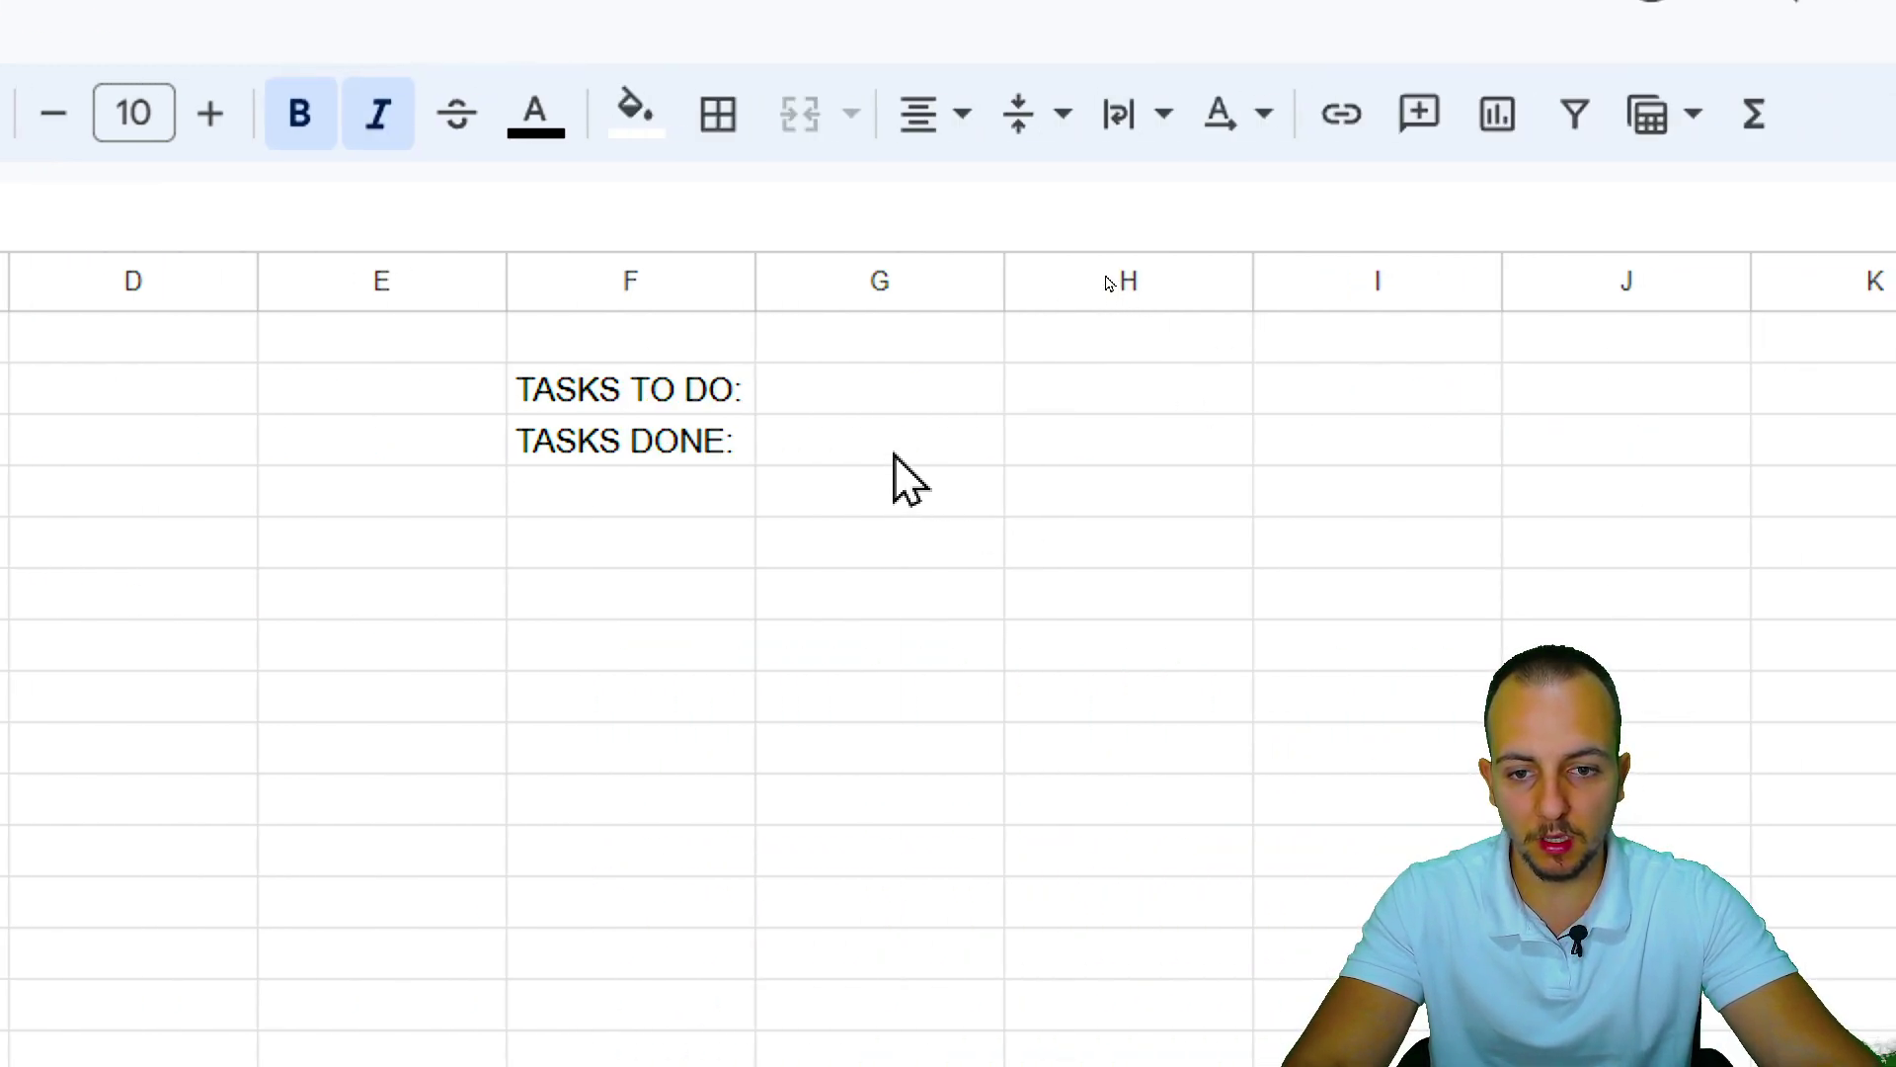
Enter the formula =COUNTIF(B:B,TRUE) in cell G3, beside the TASKS DONE label.
left_click(894, 457)
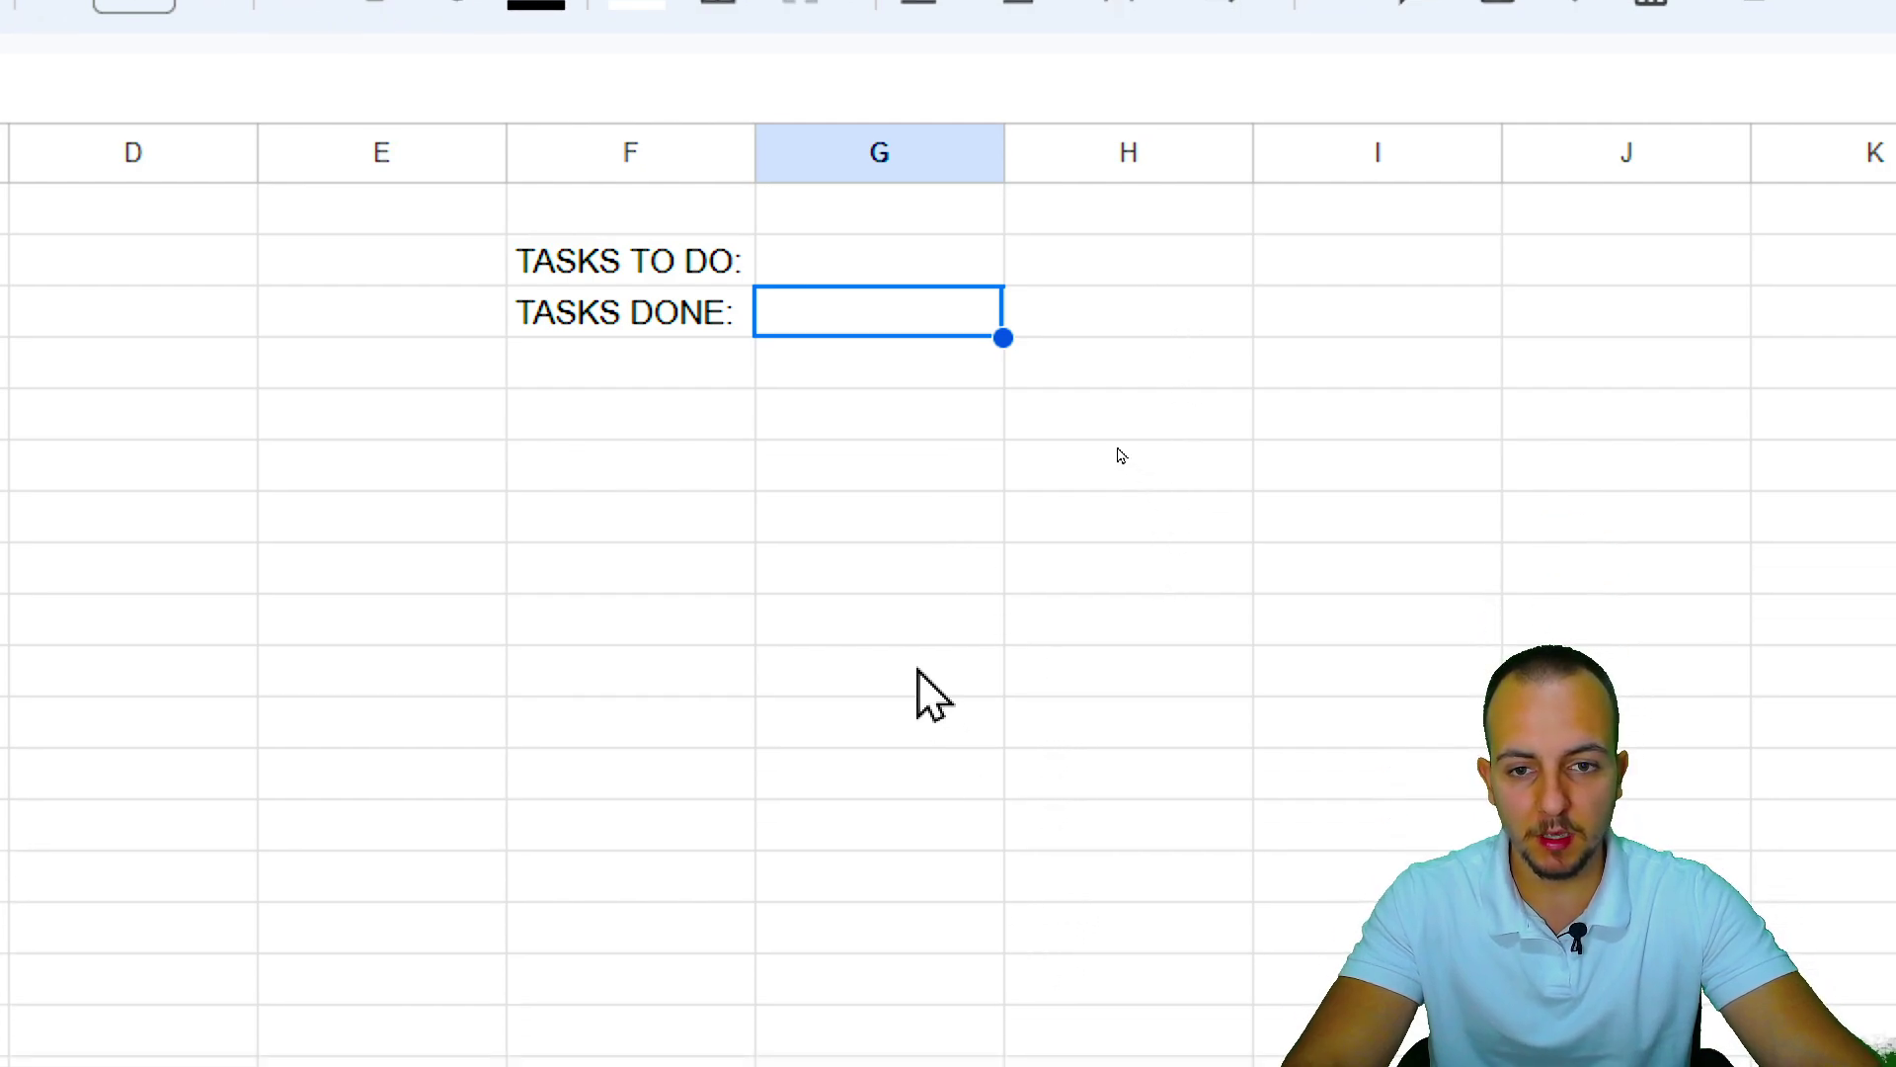
type("=COUNTI")
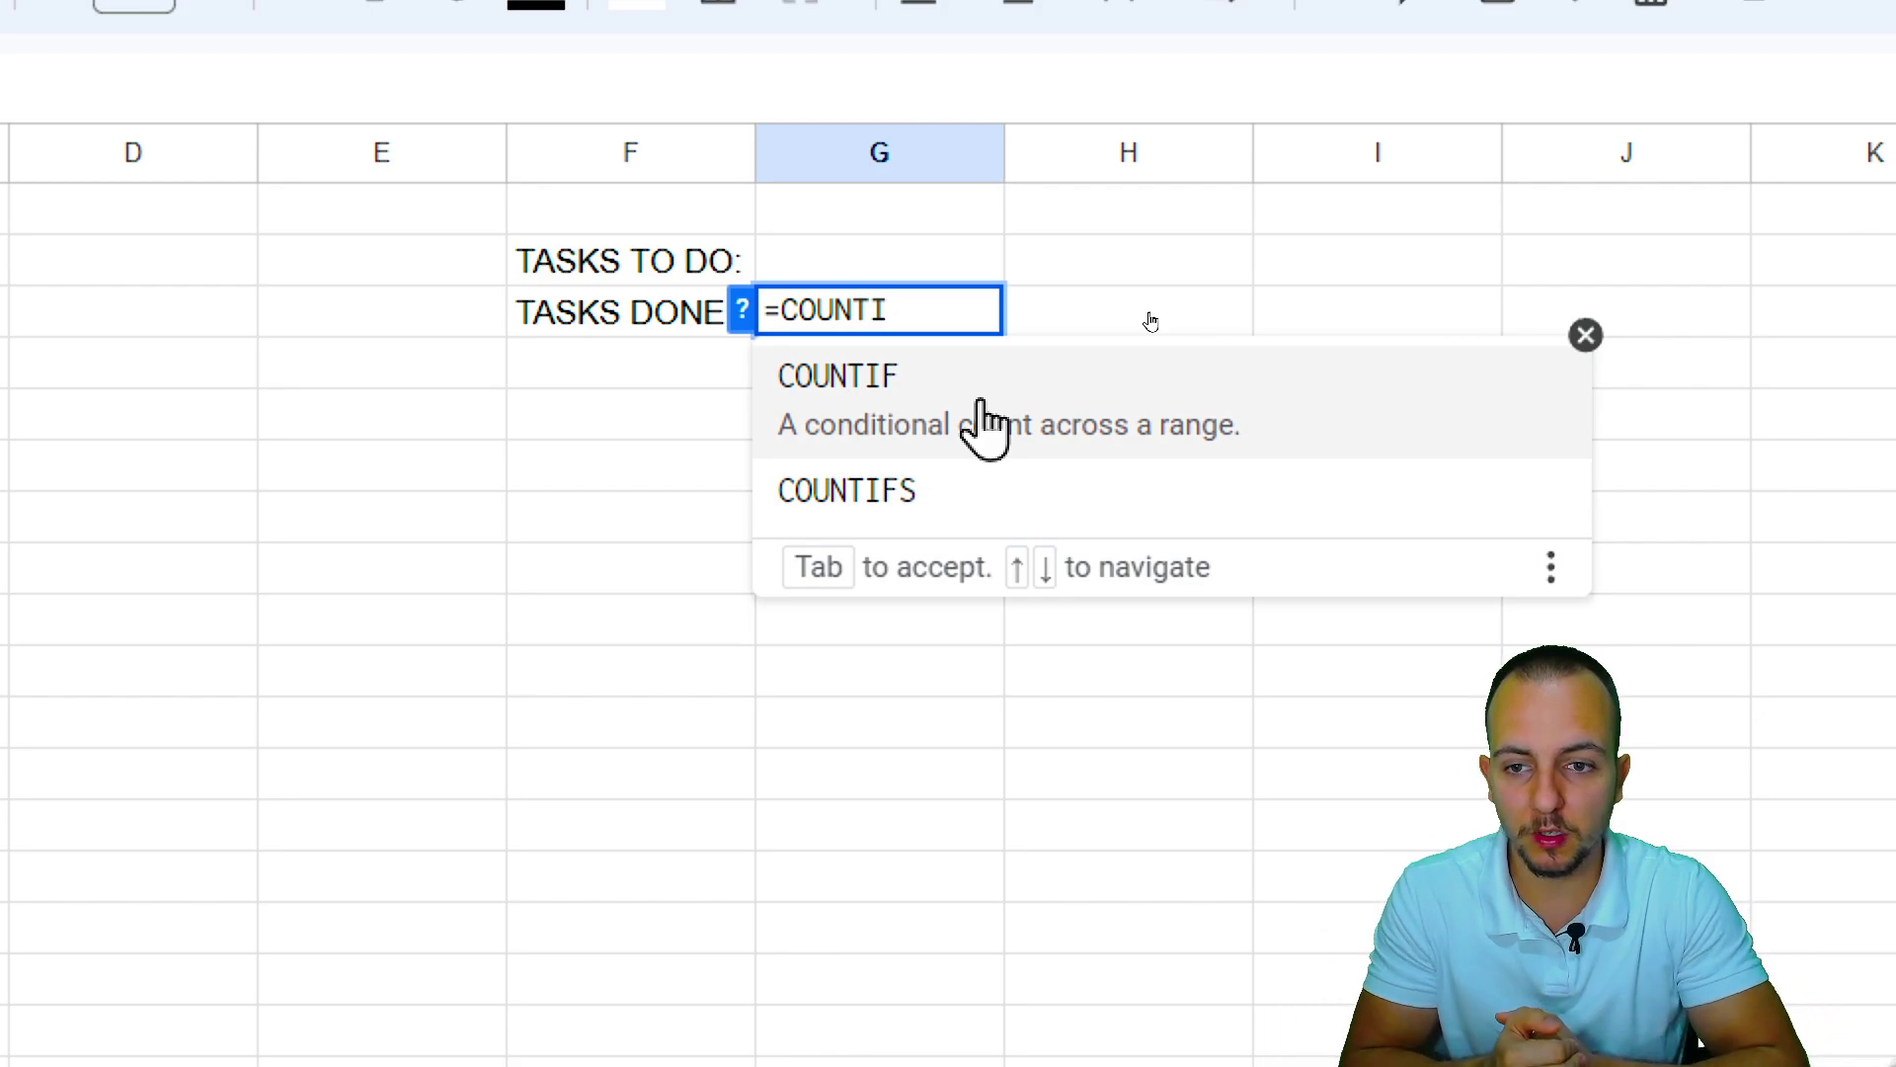
left_click(875, 399)
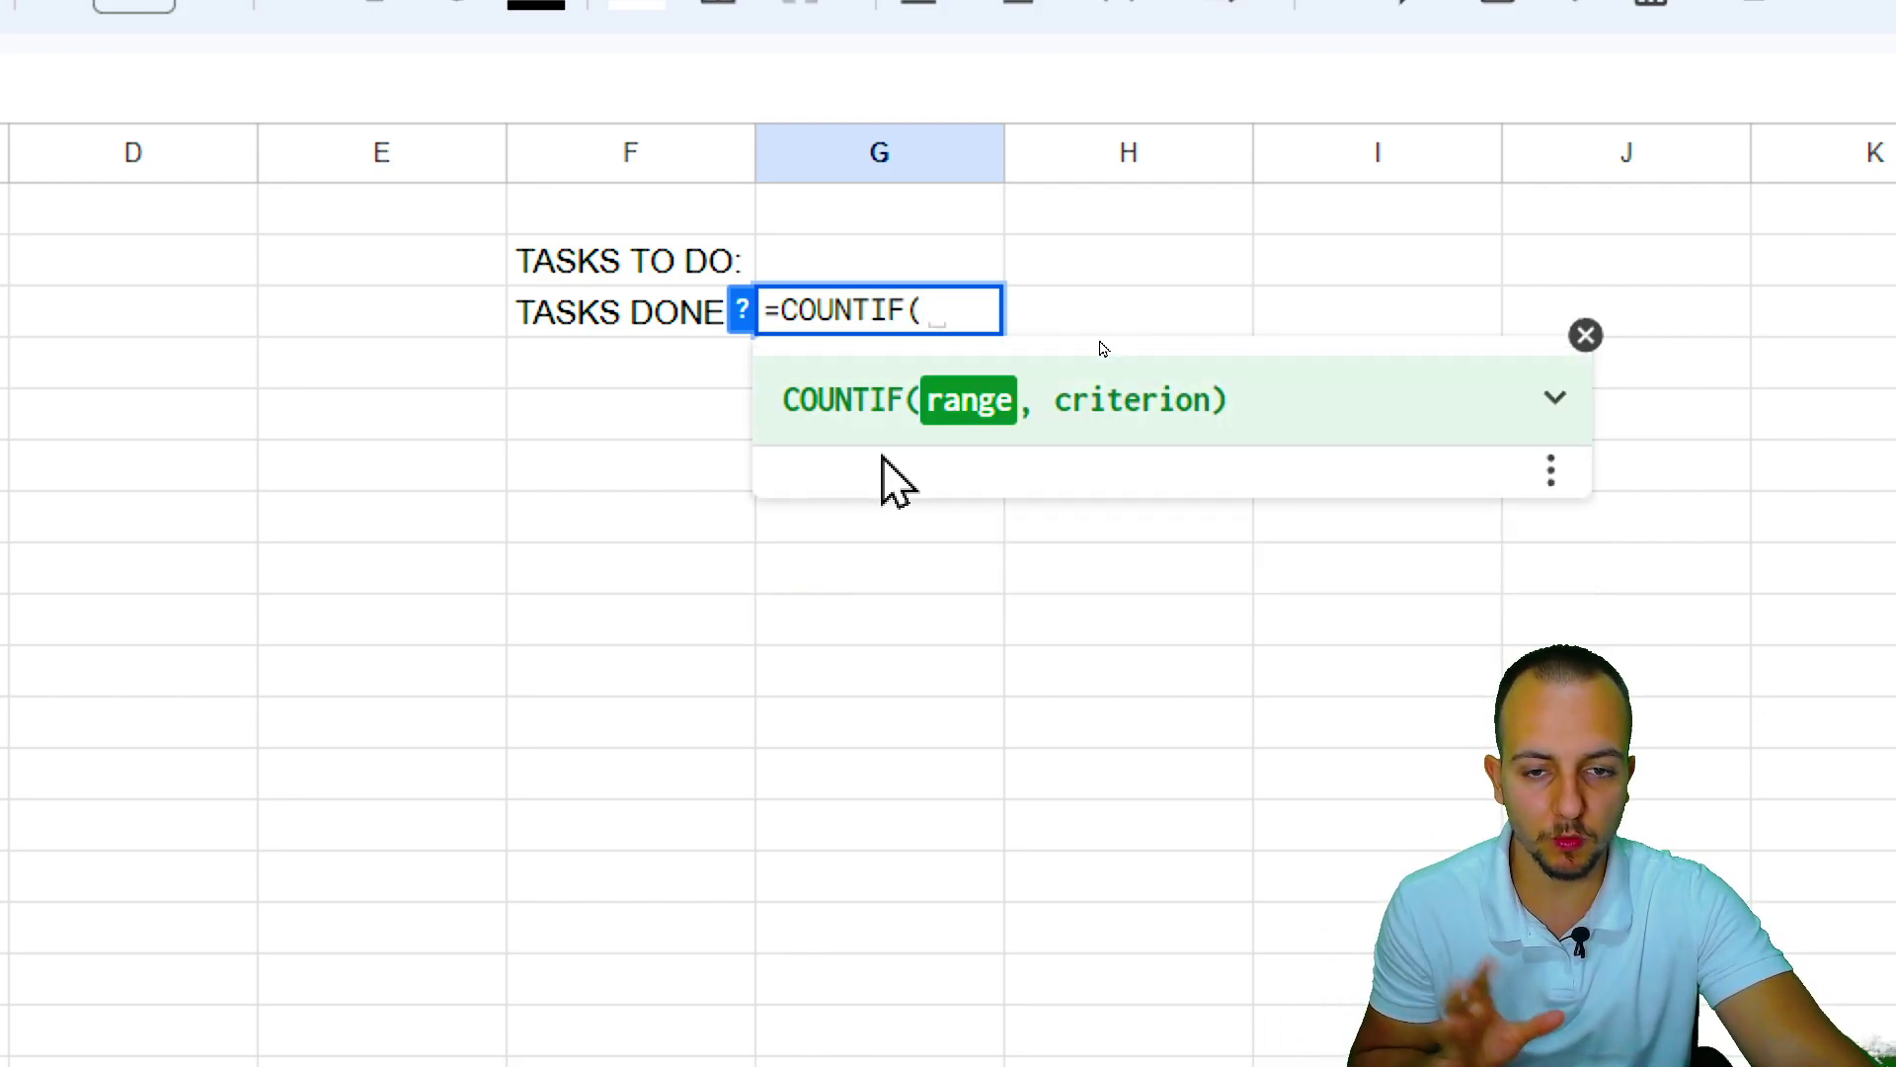
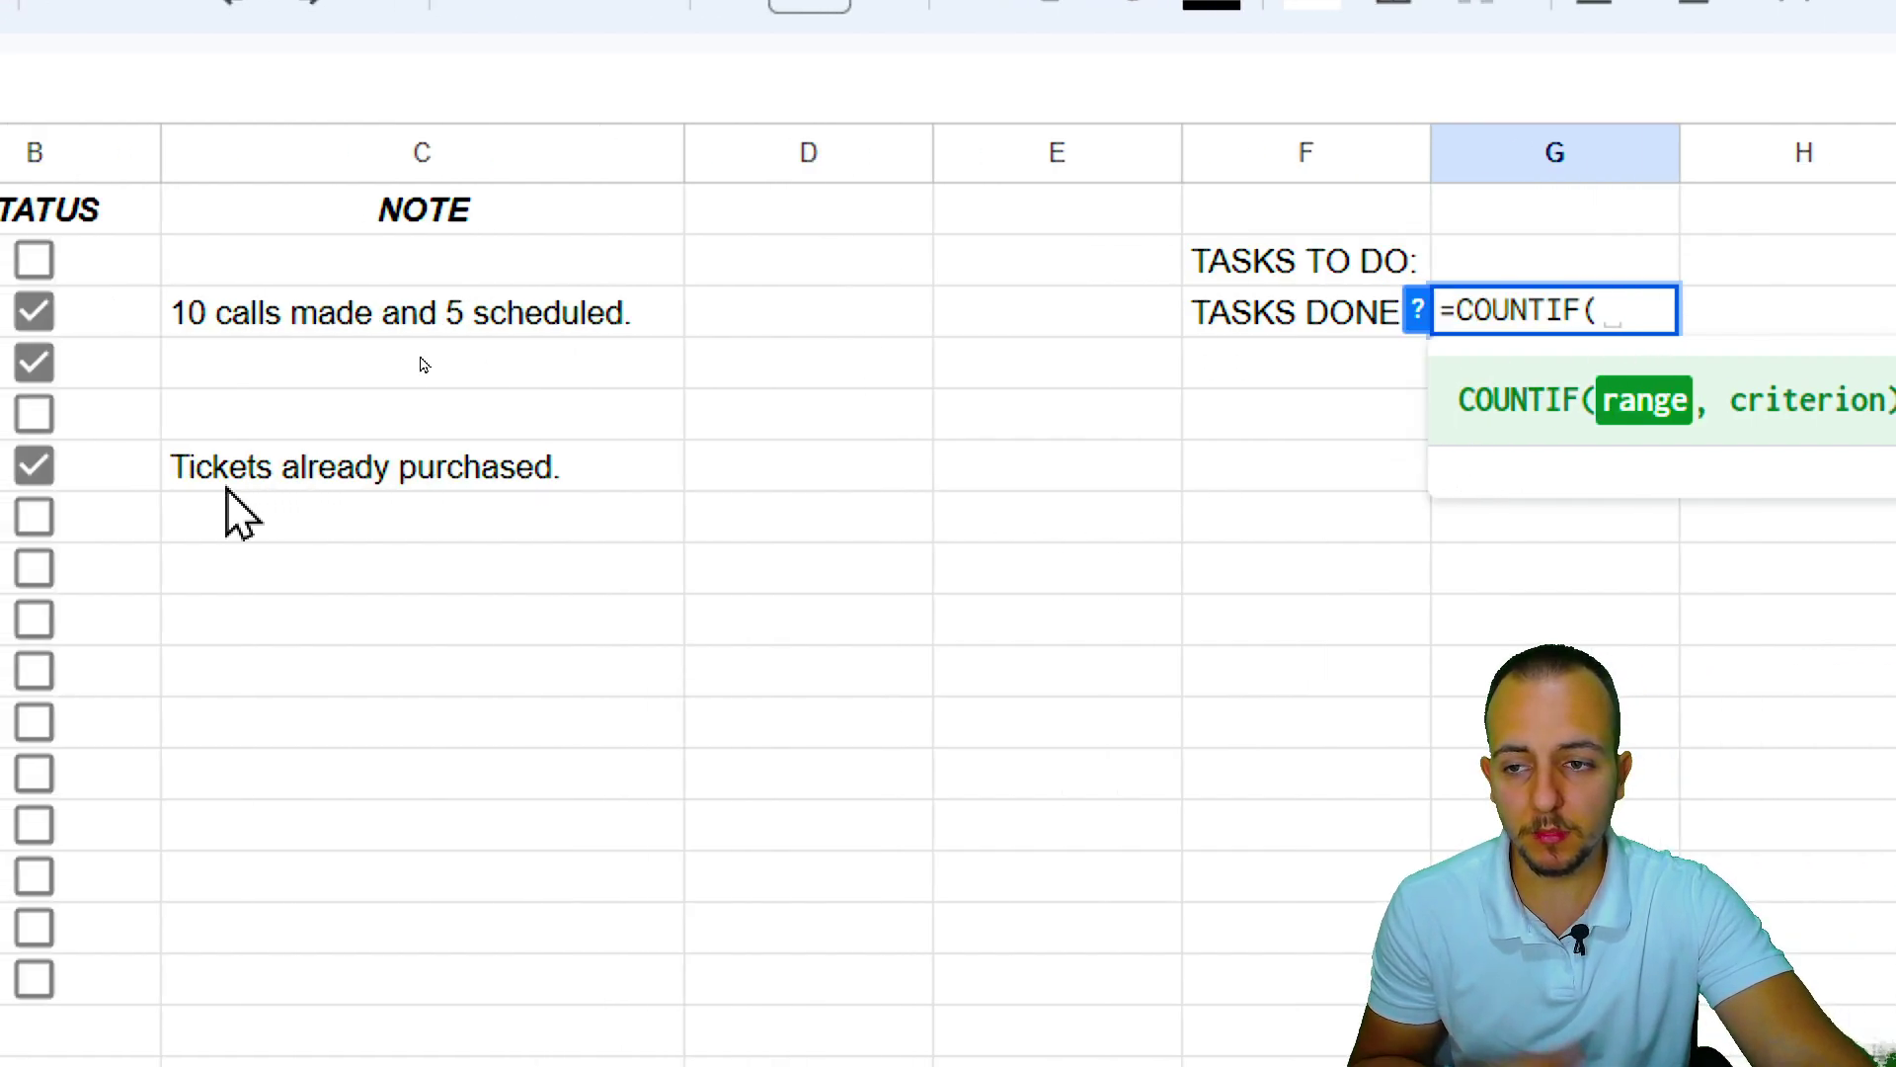
left_click_drag(106, 326, 93, 493)
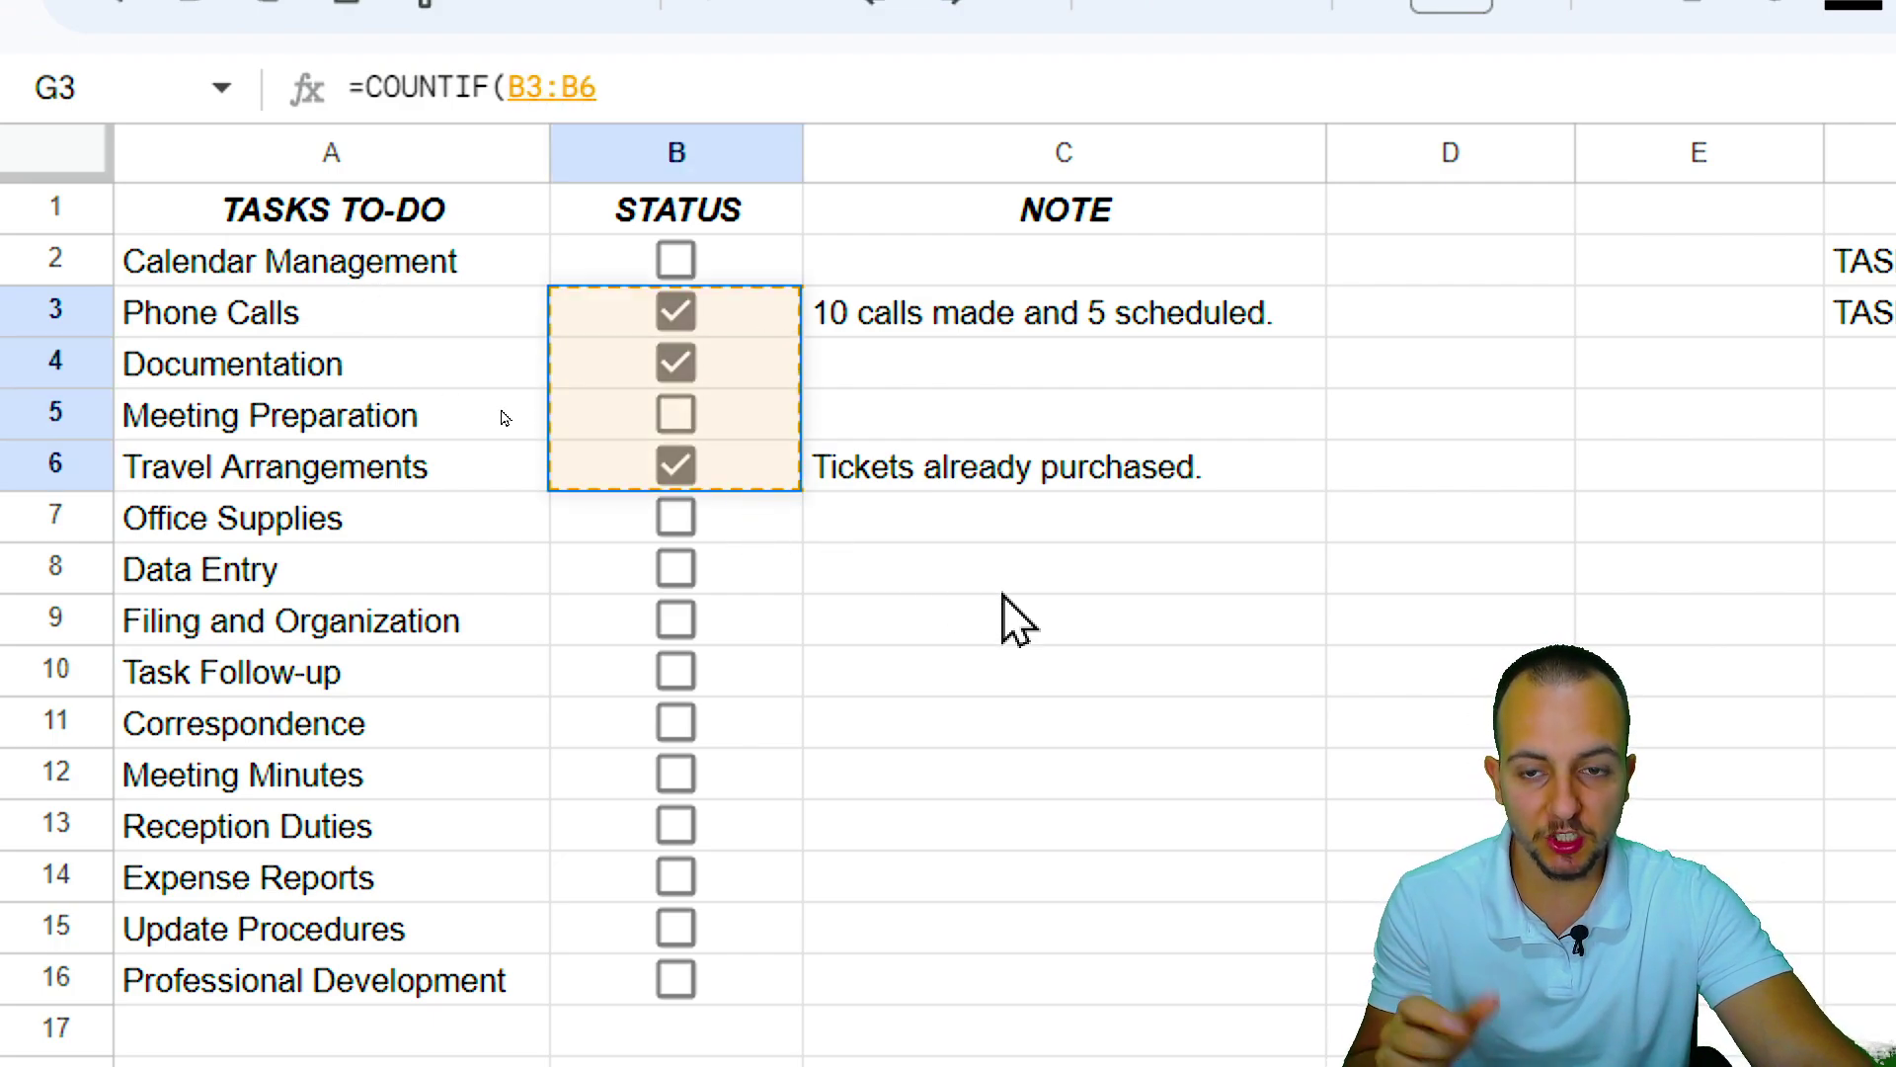
left_click(686, 163)
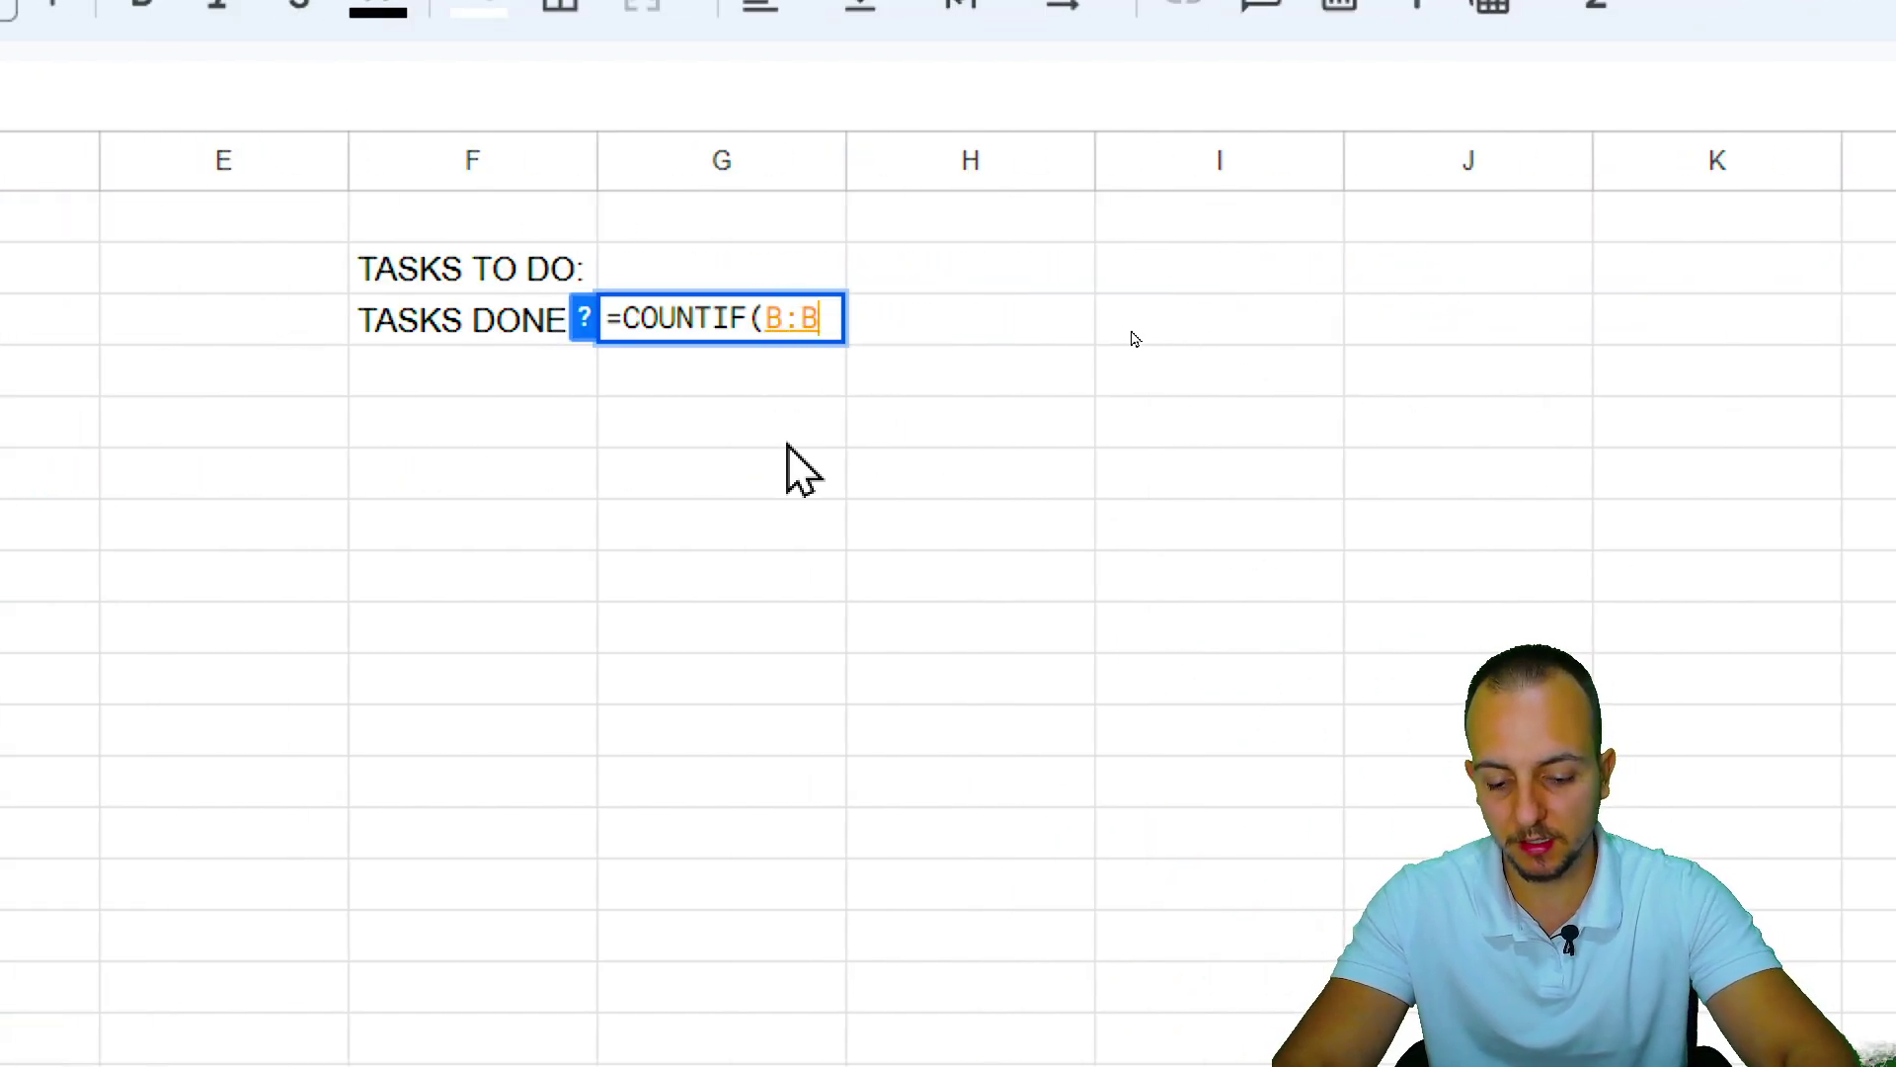
type(",")
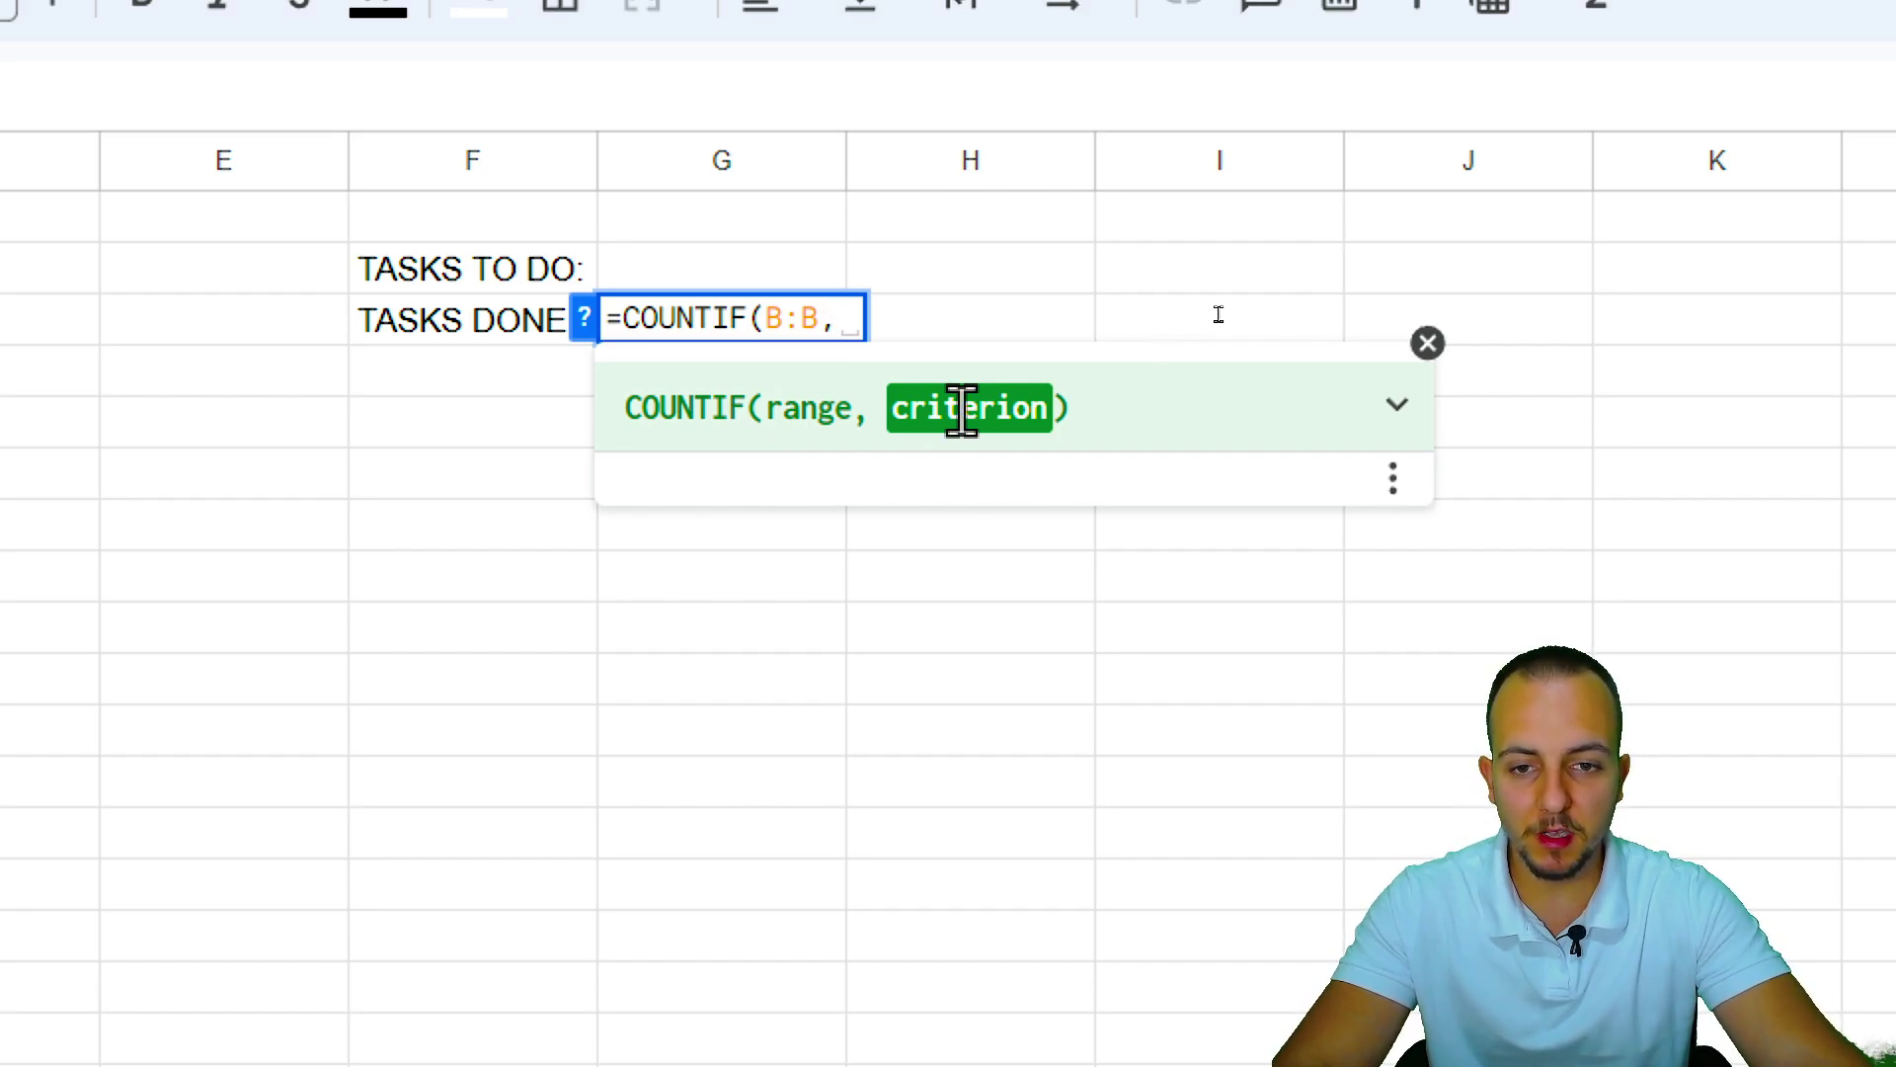
type("TRUE")
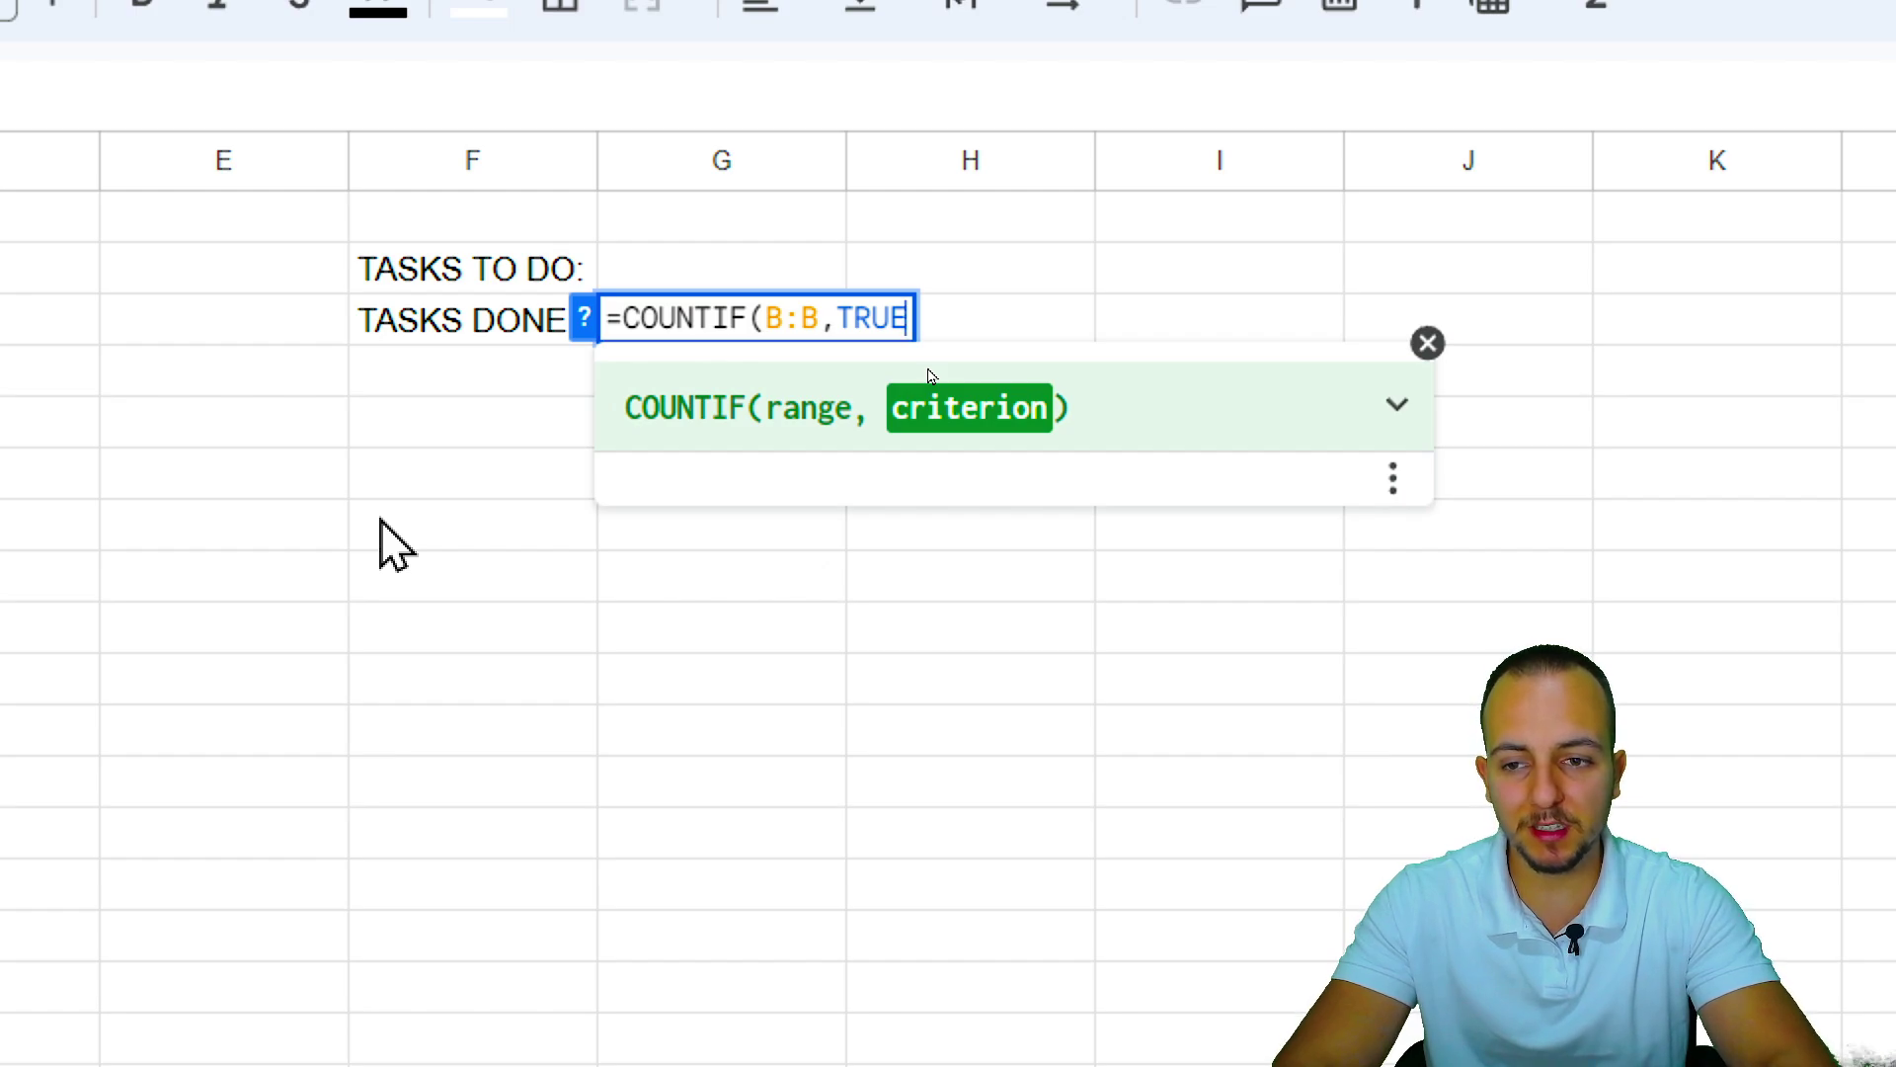
type(")")
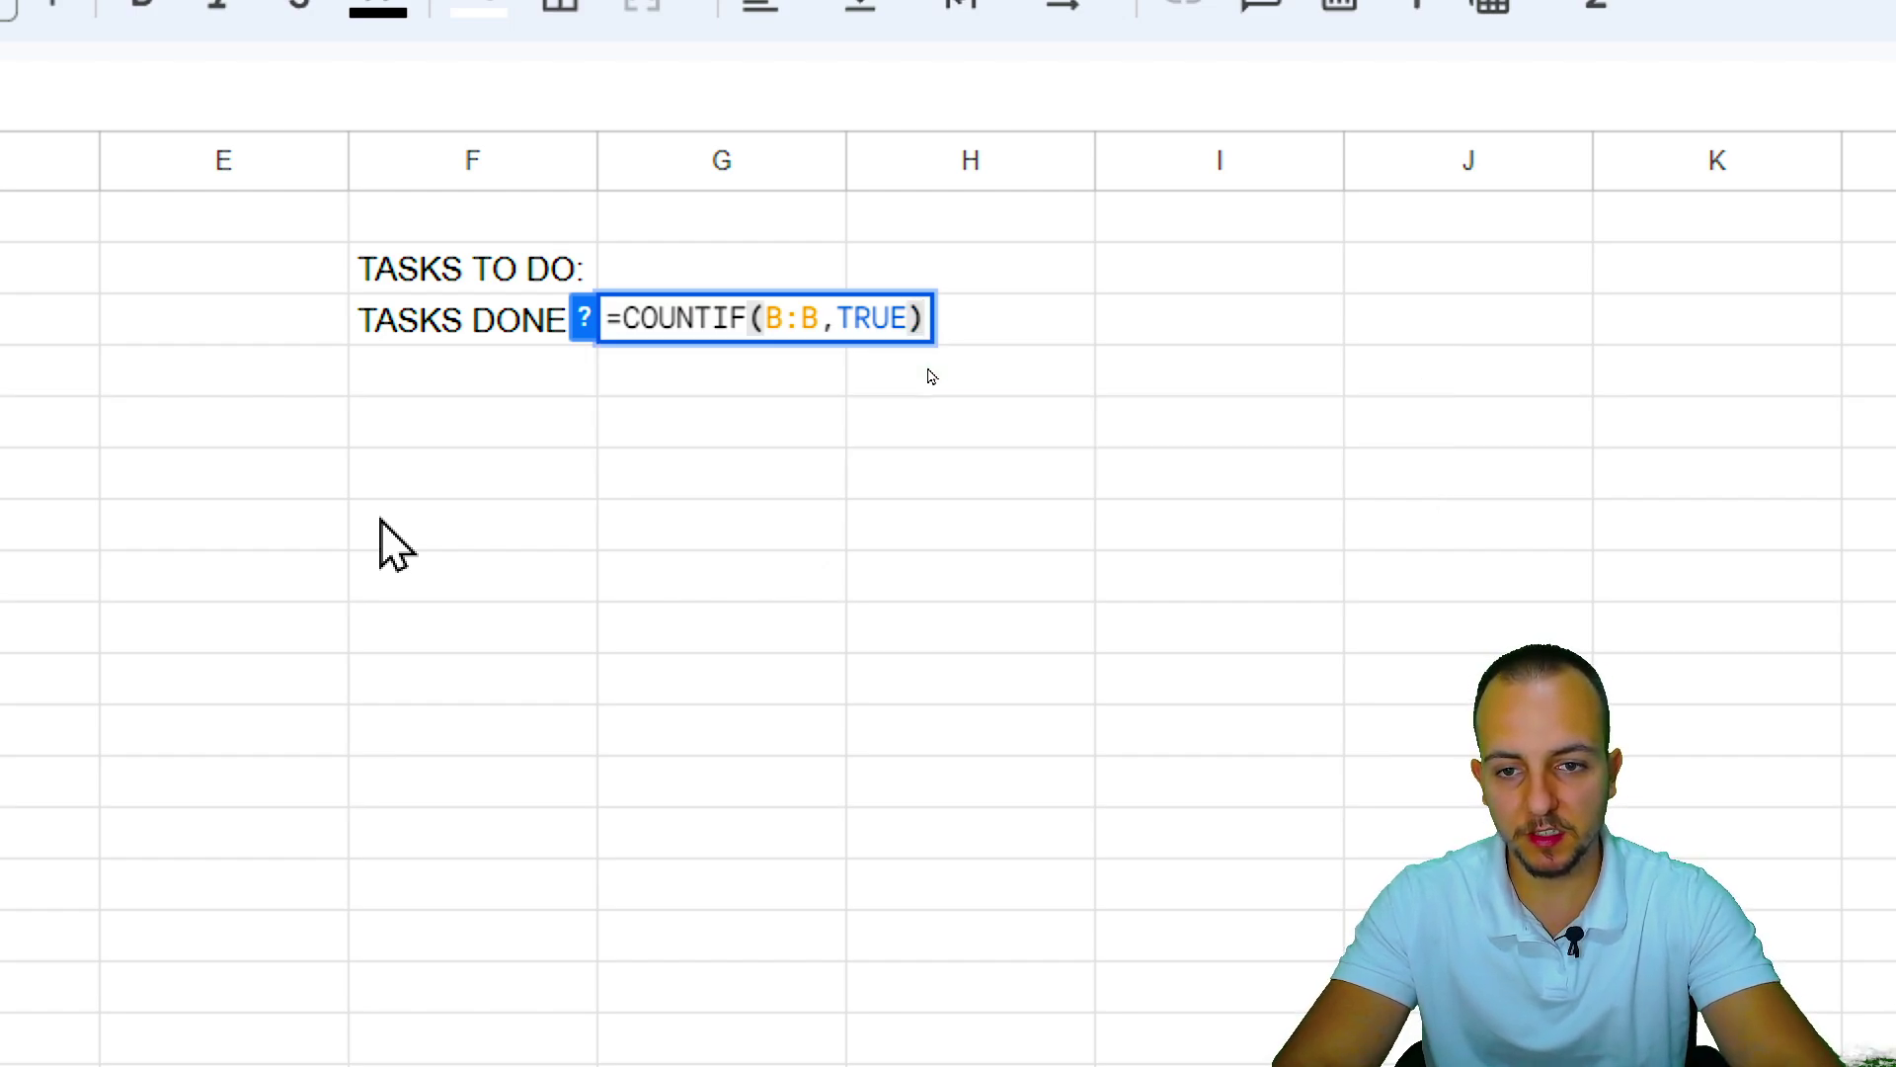
key("Return")
left_click(736, 331)
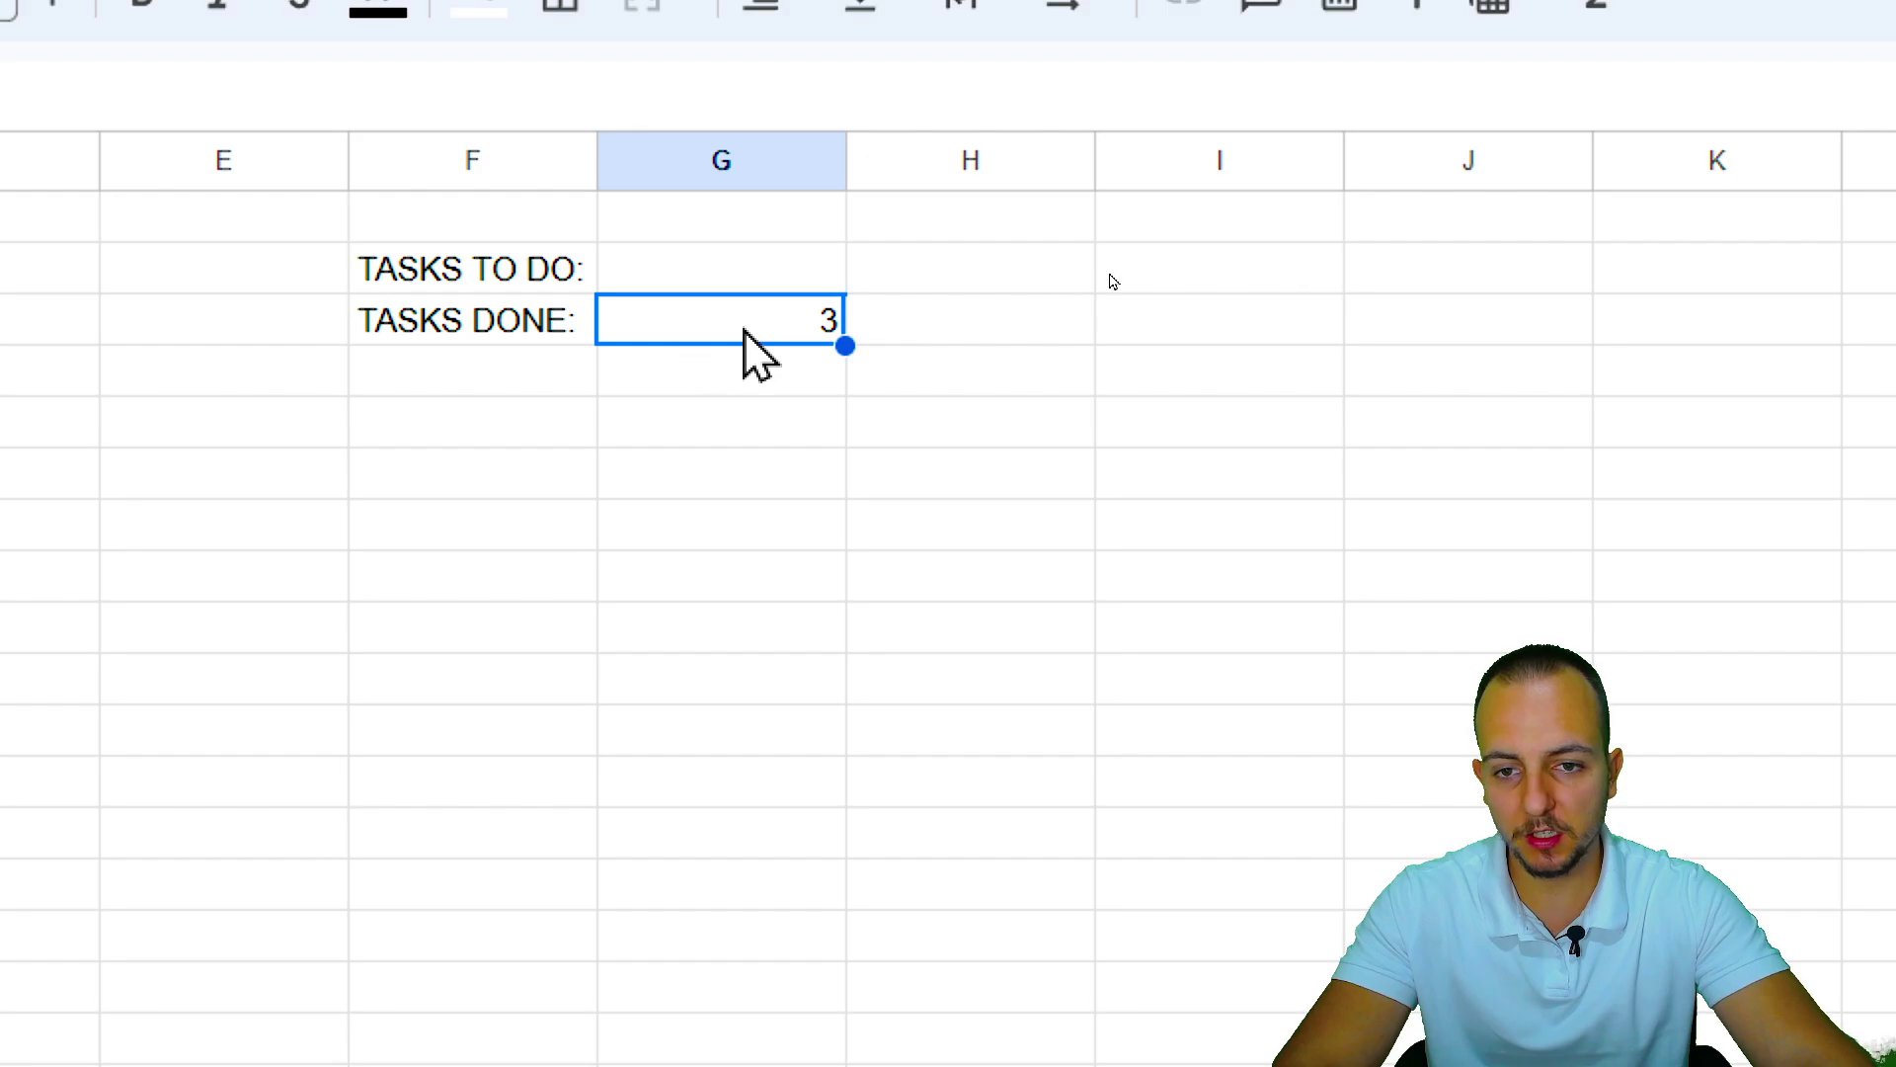
Test the TASKS DONE count in G3 by ticking the Filing and Organization checkbox and undoing that tick.
scroll(215, 448, "left", 5)
scroll(215, 447, "left", 3)
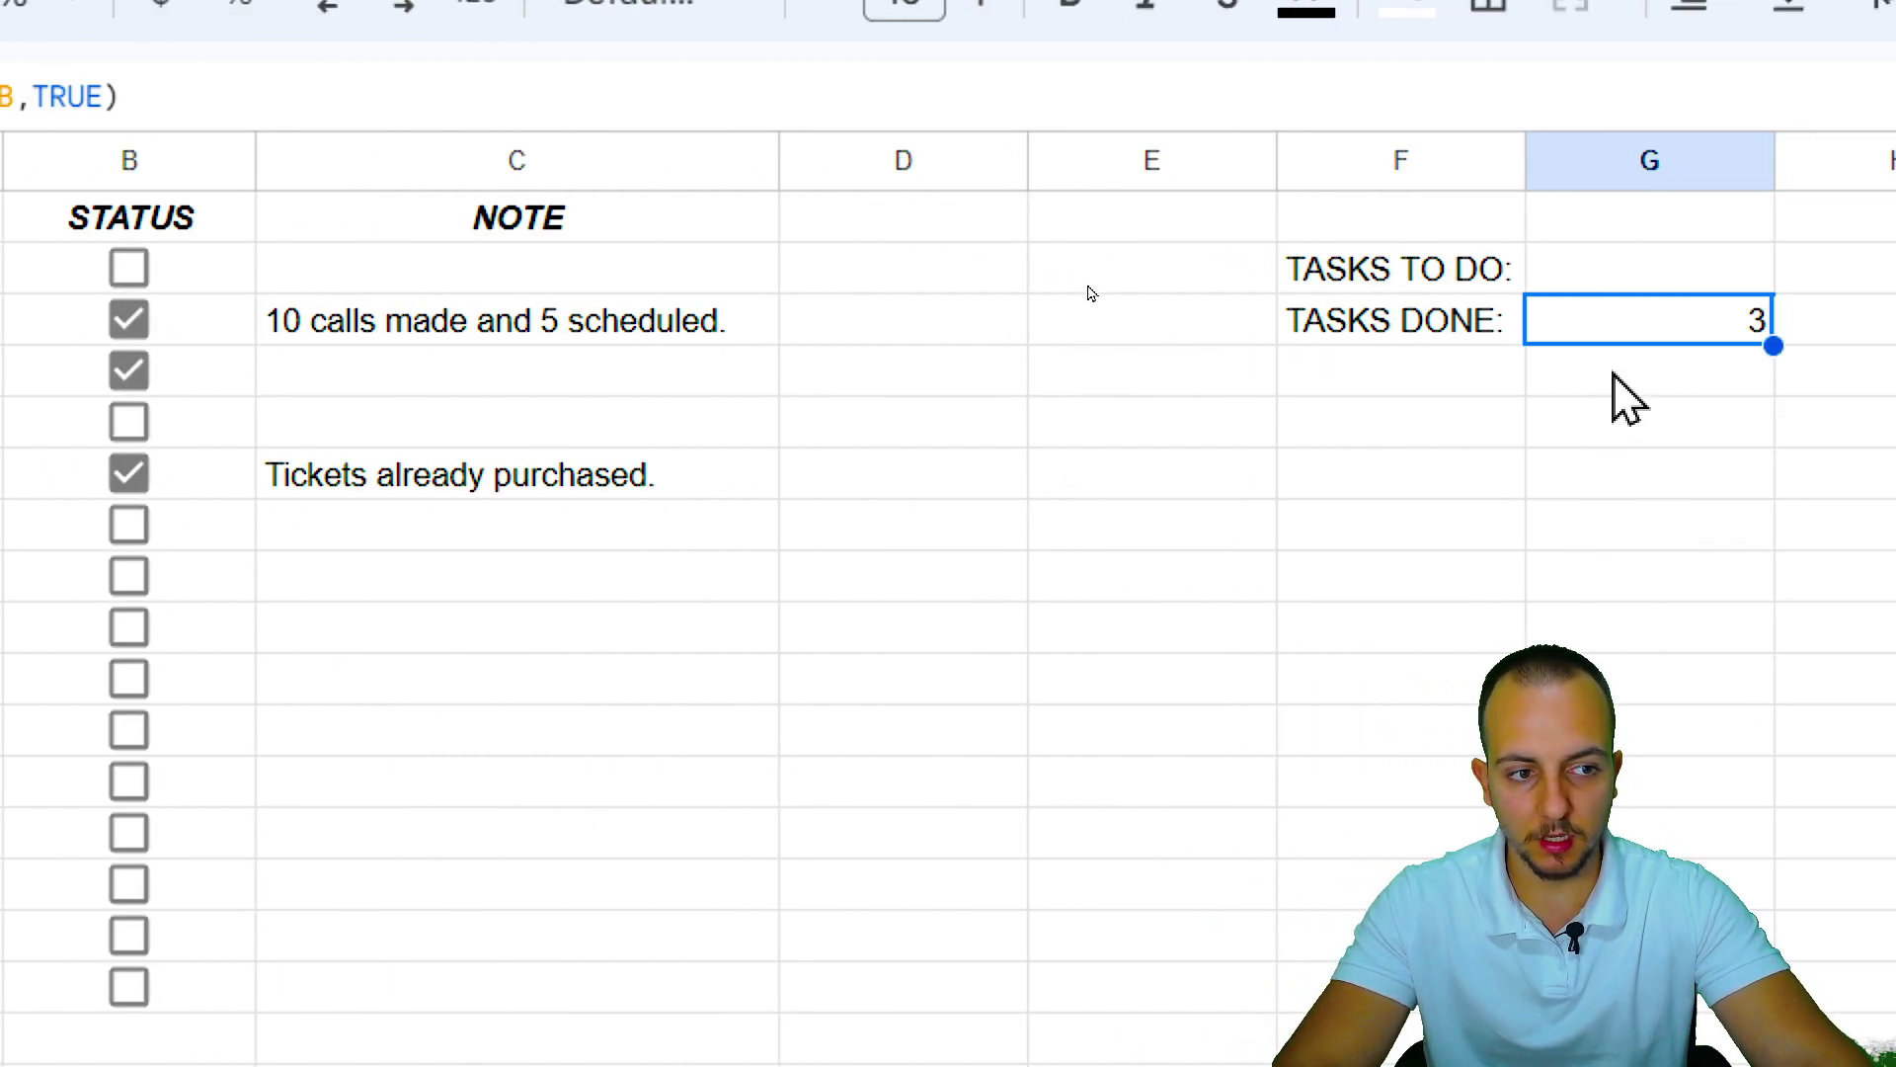
left_click(144, 622)
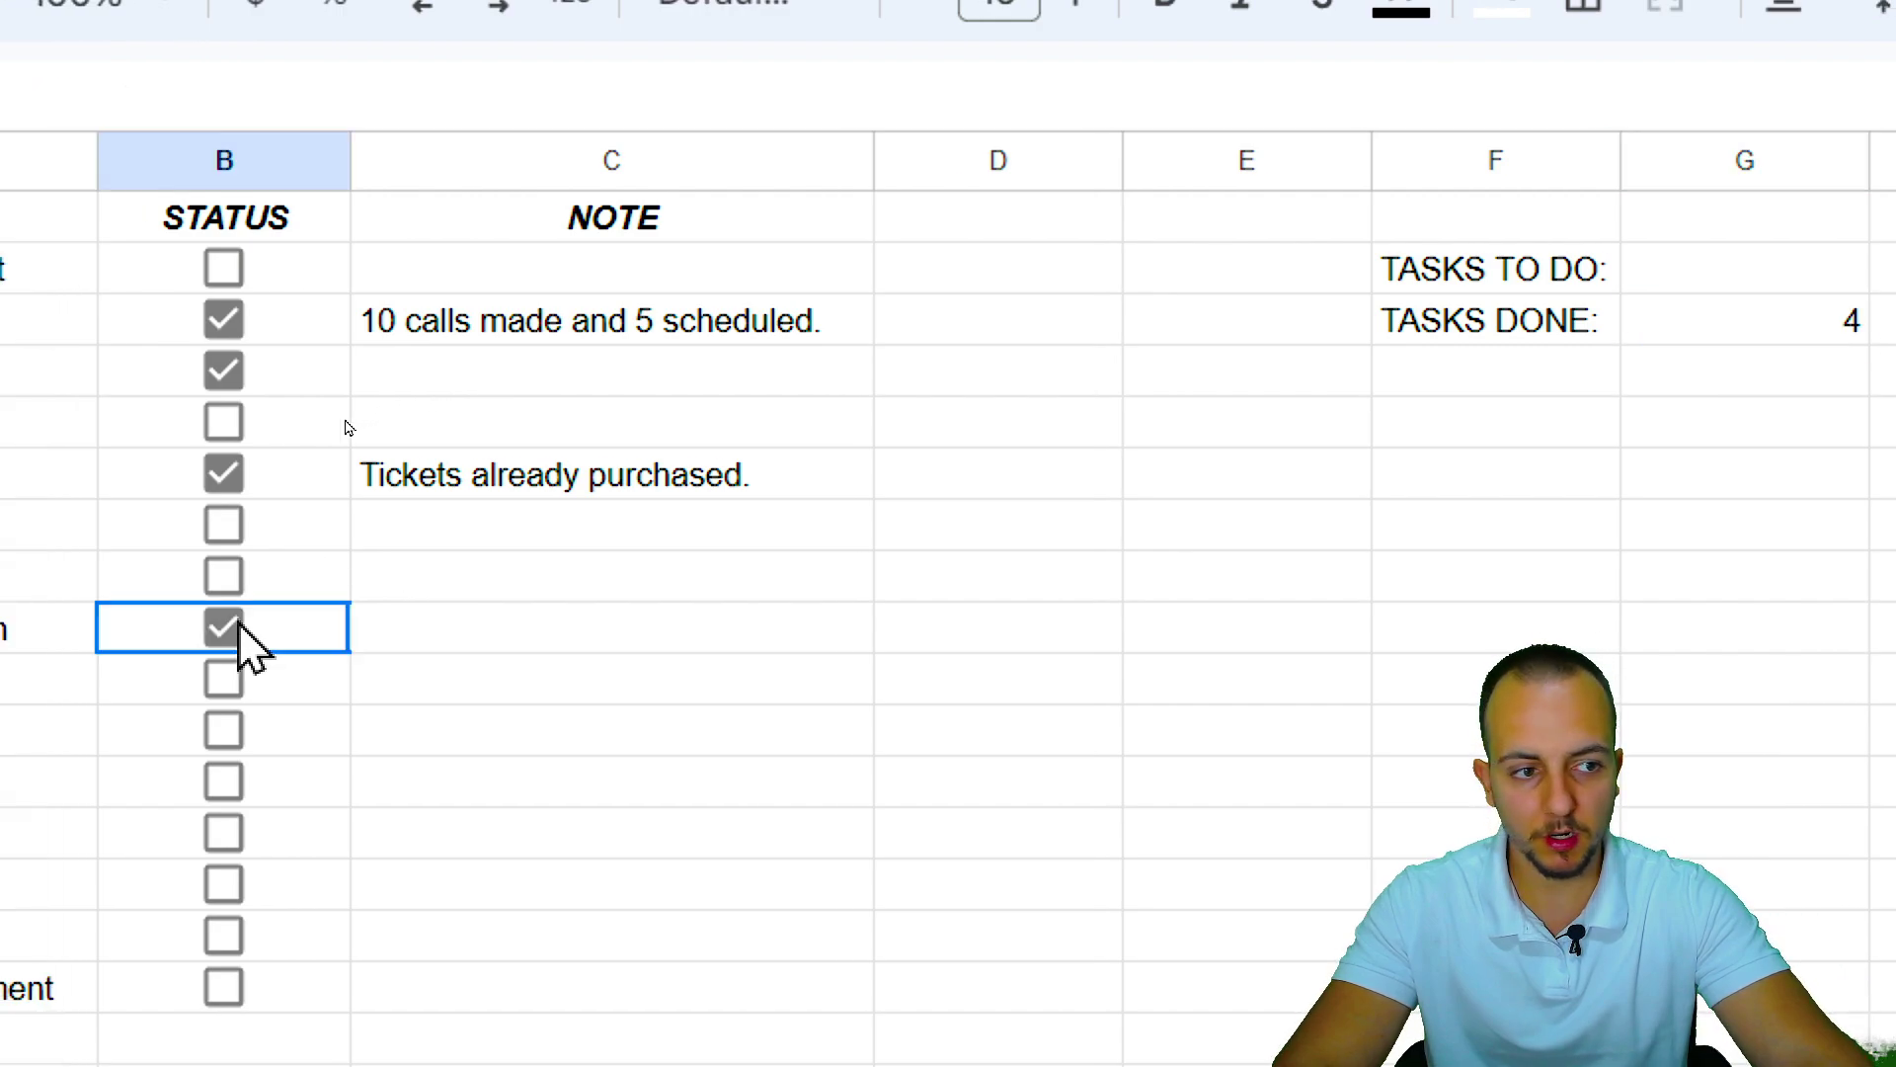
left_click(1792, 321)
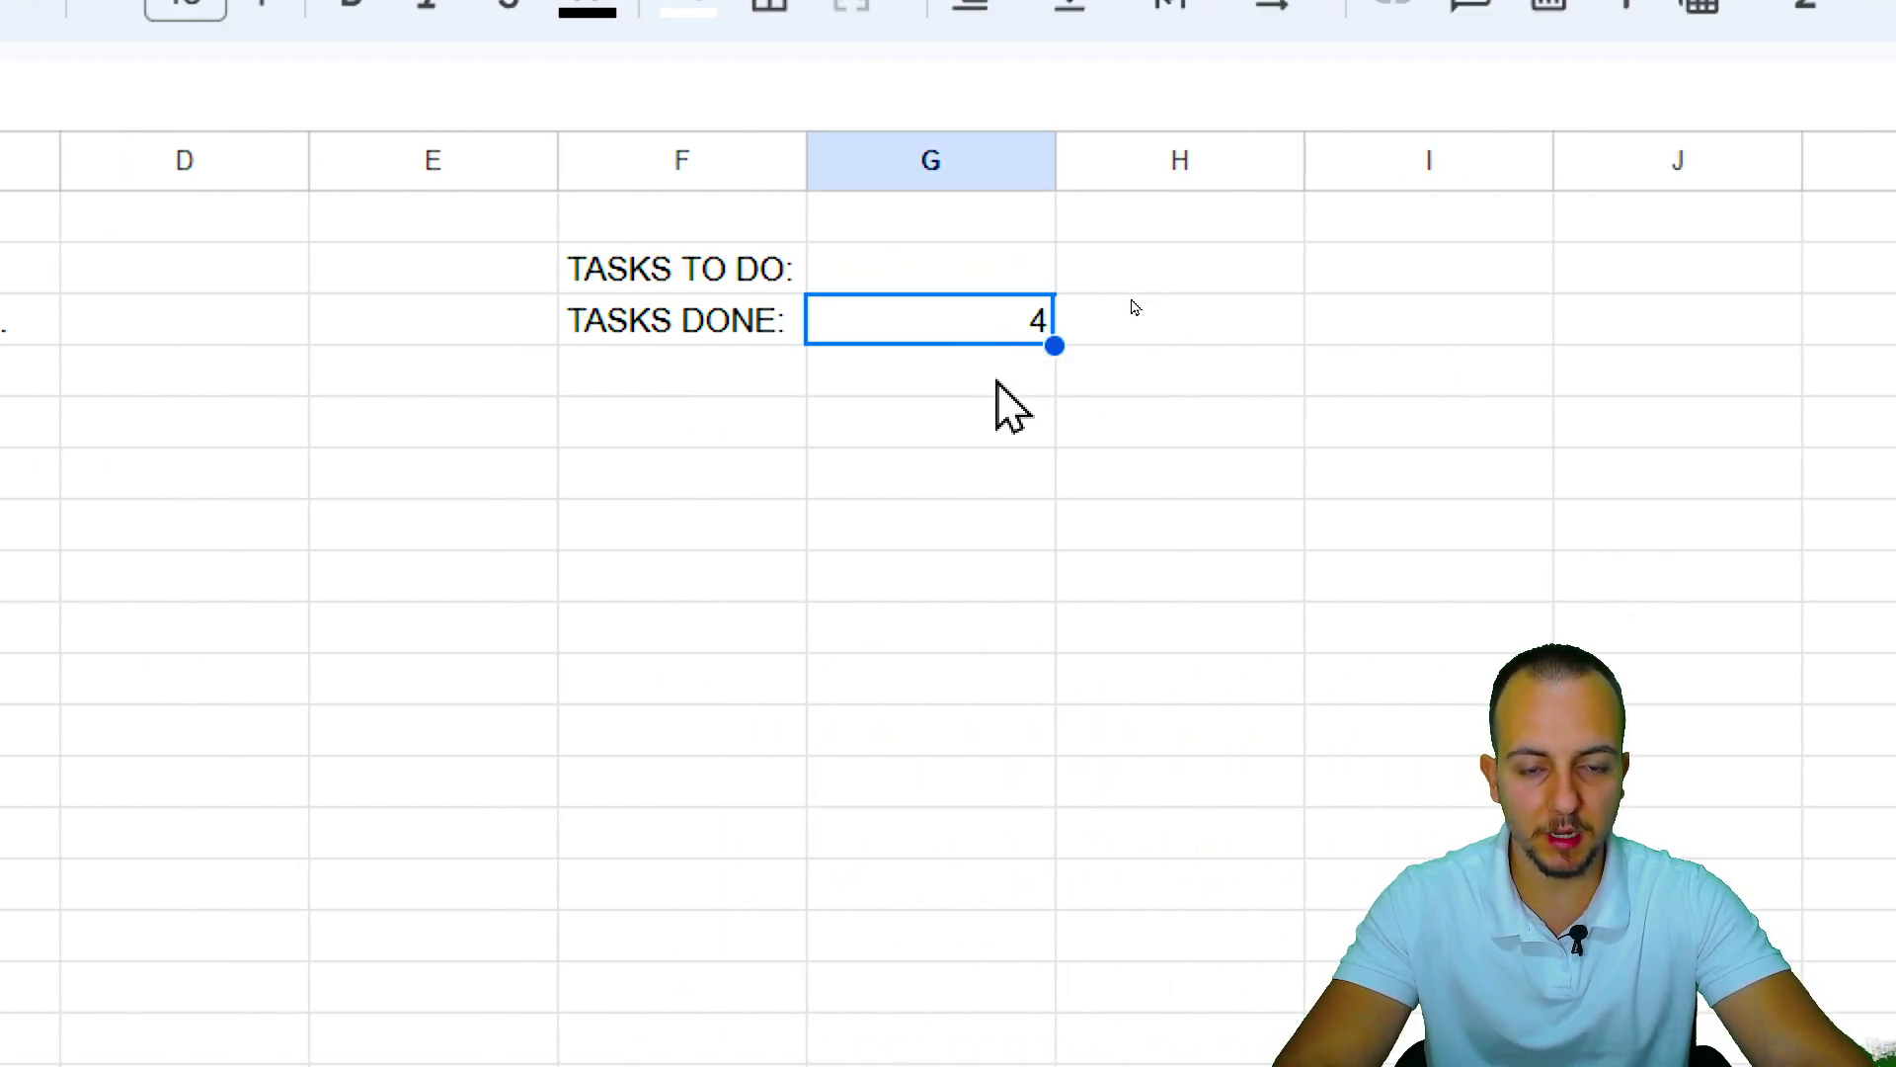
left_click_drag(1057, 297, 1076, 252)
left_click_drag(1279, 462, 1096, 355)
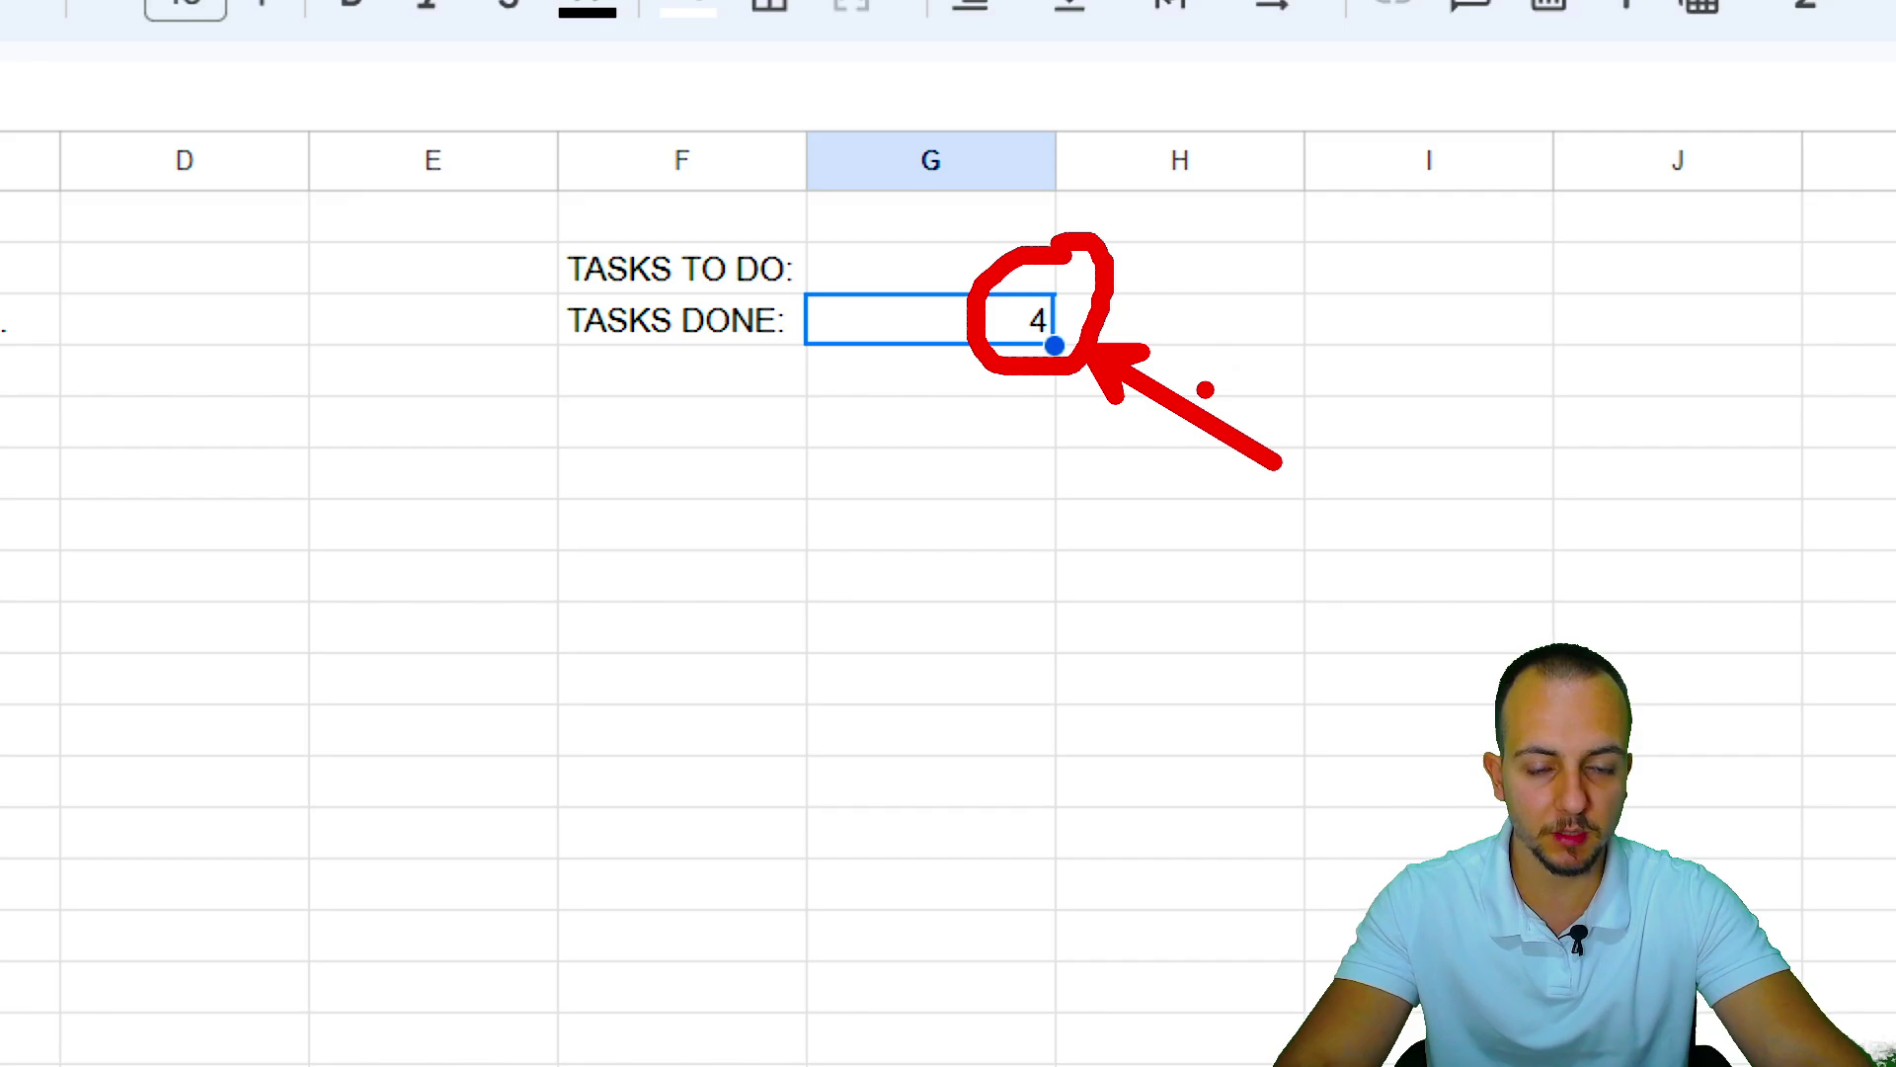
key("Escape")
key("ctrl+z")
Enter the formula =COUNTIF(B:B,FALSE) in cell G2, beside the TASKS TO DO label.
left_click(950, 256)
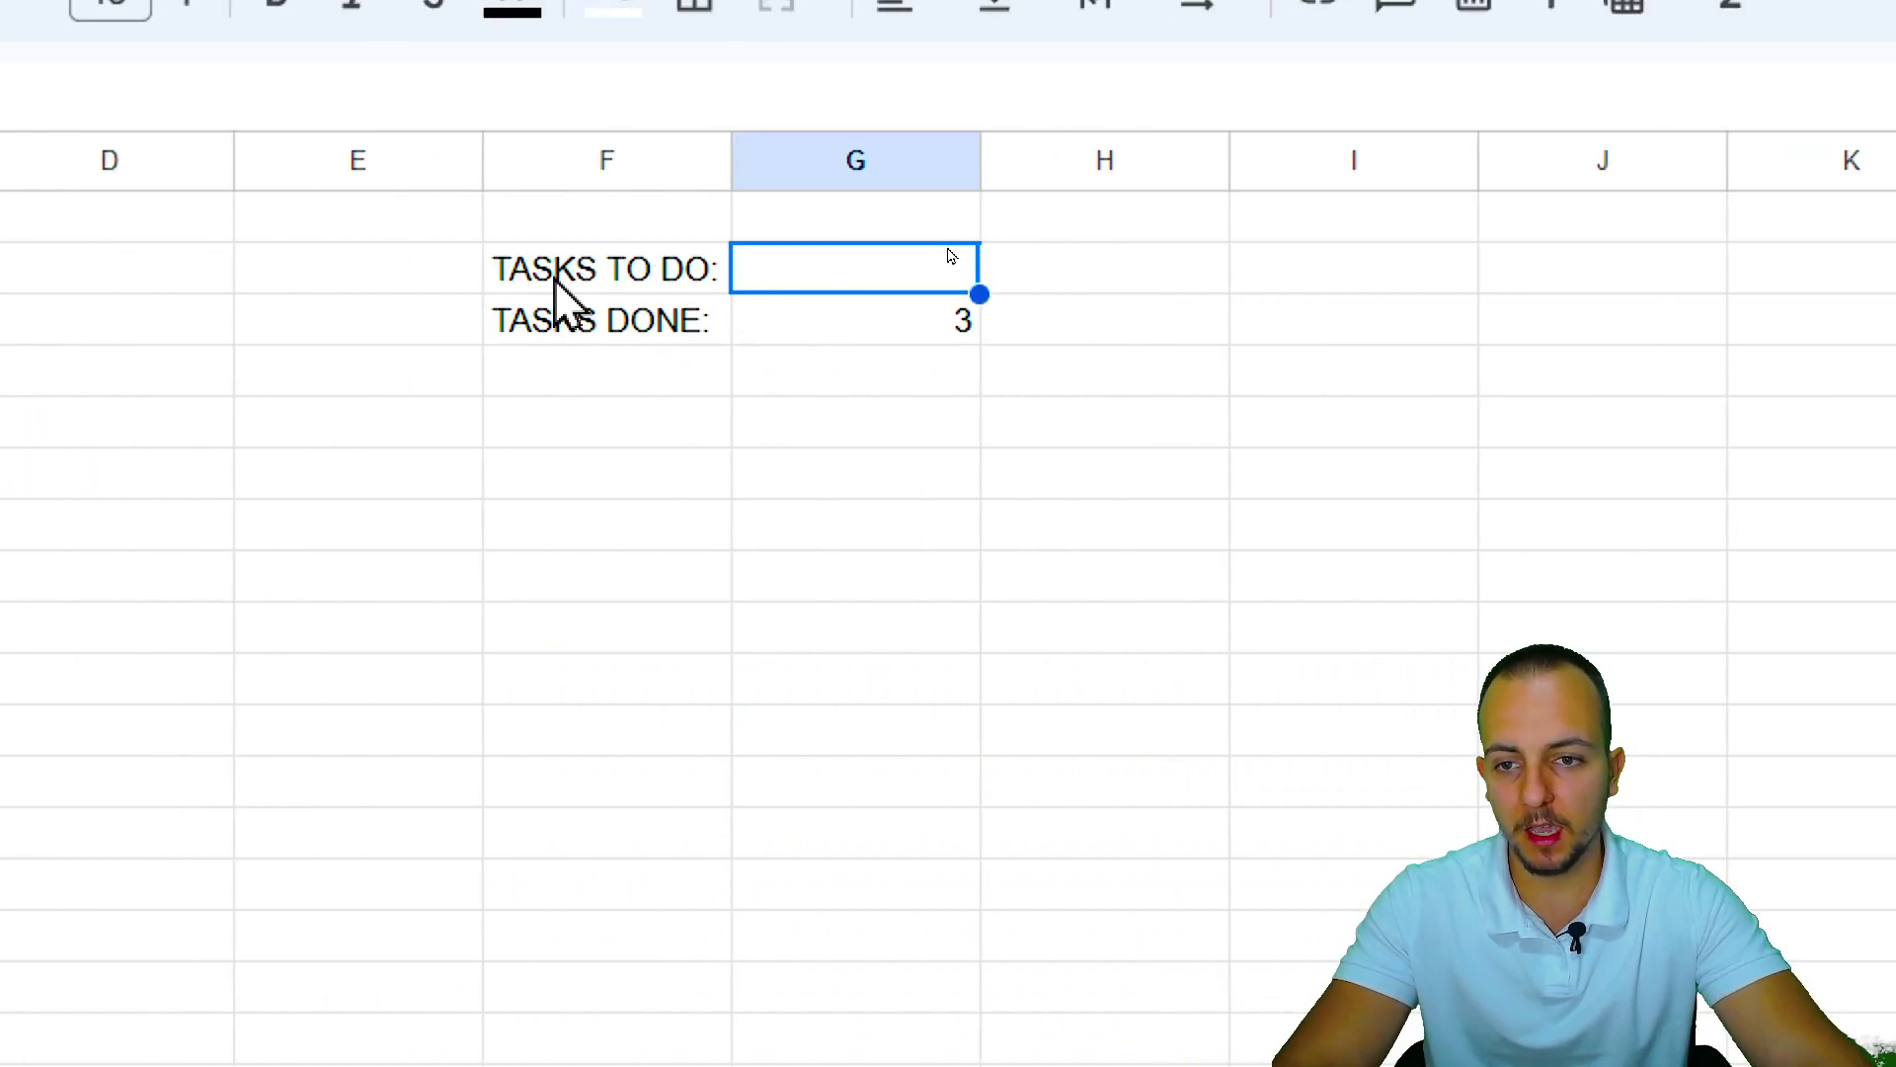
type("=COUNT")
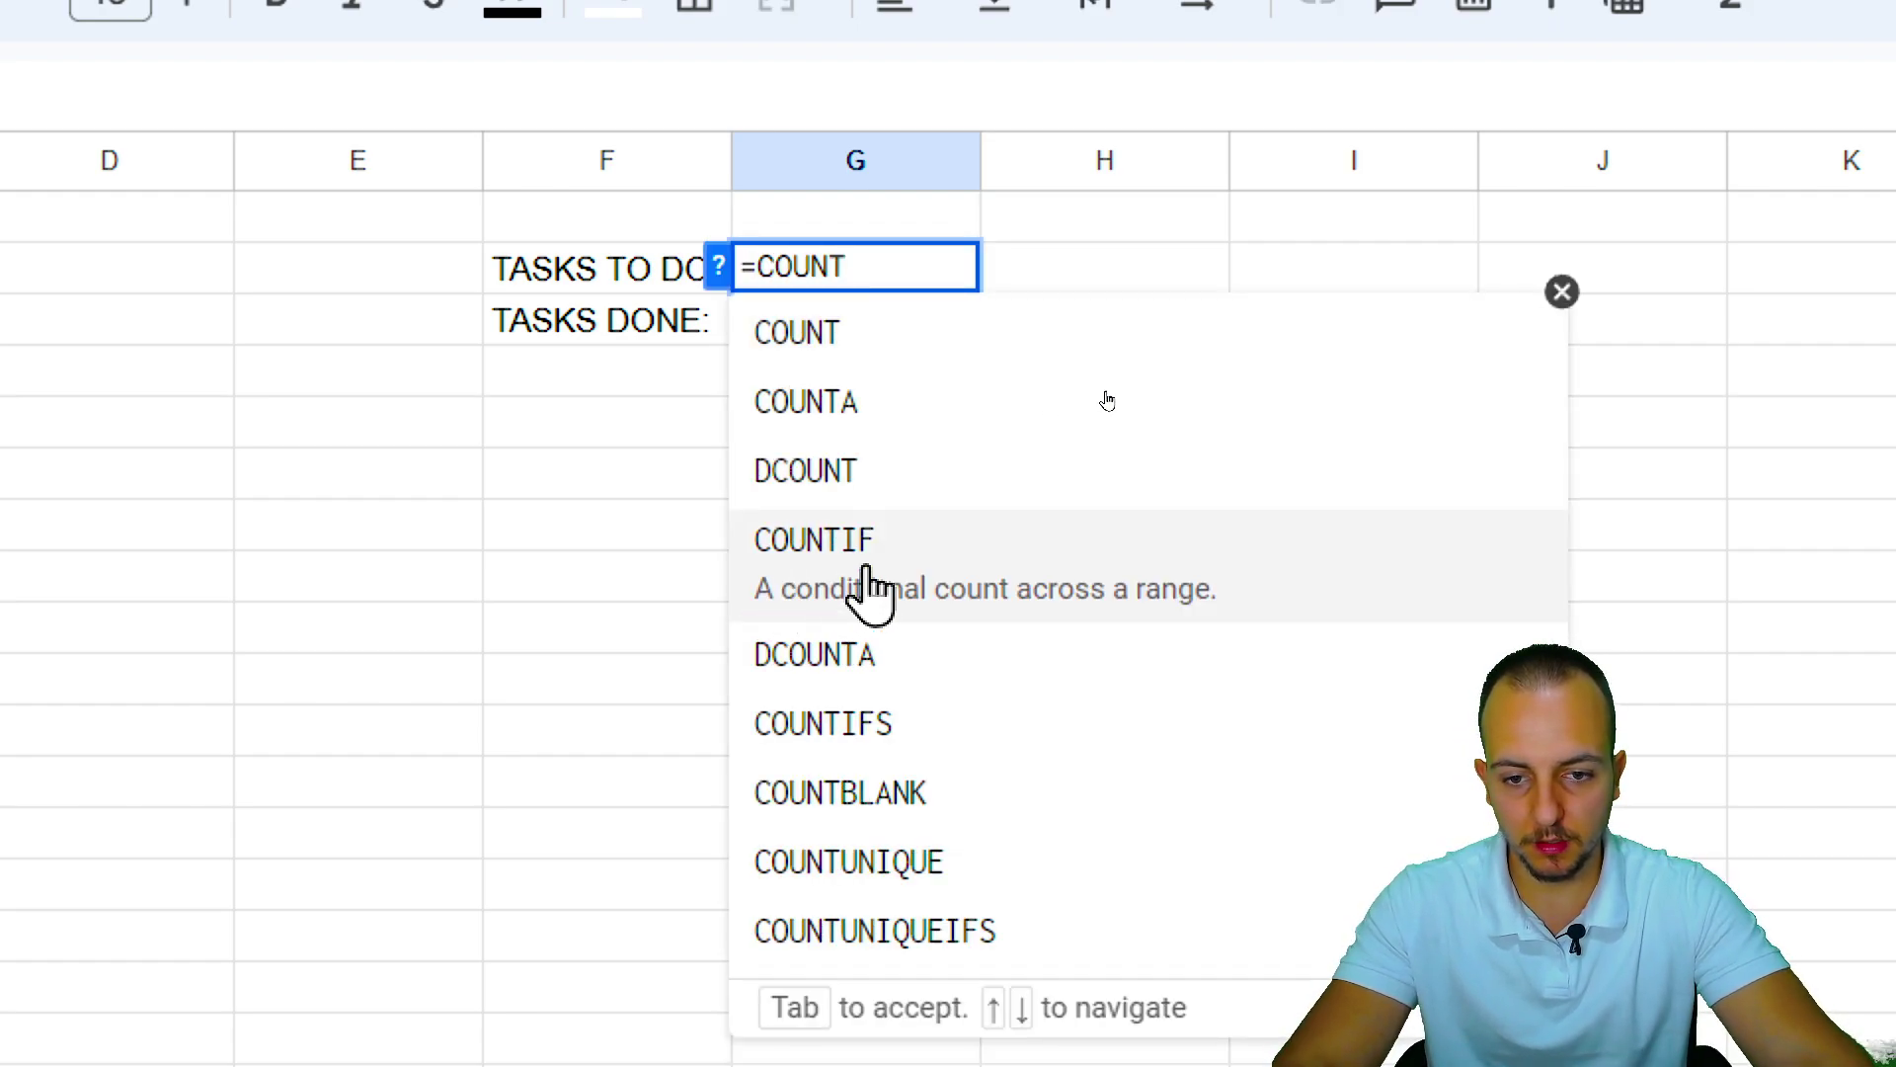
left_click(851, 593)
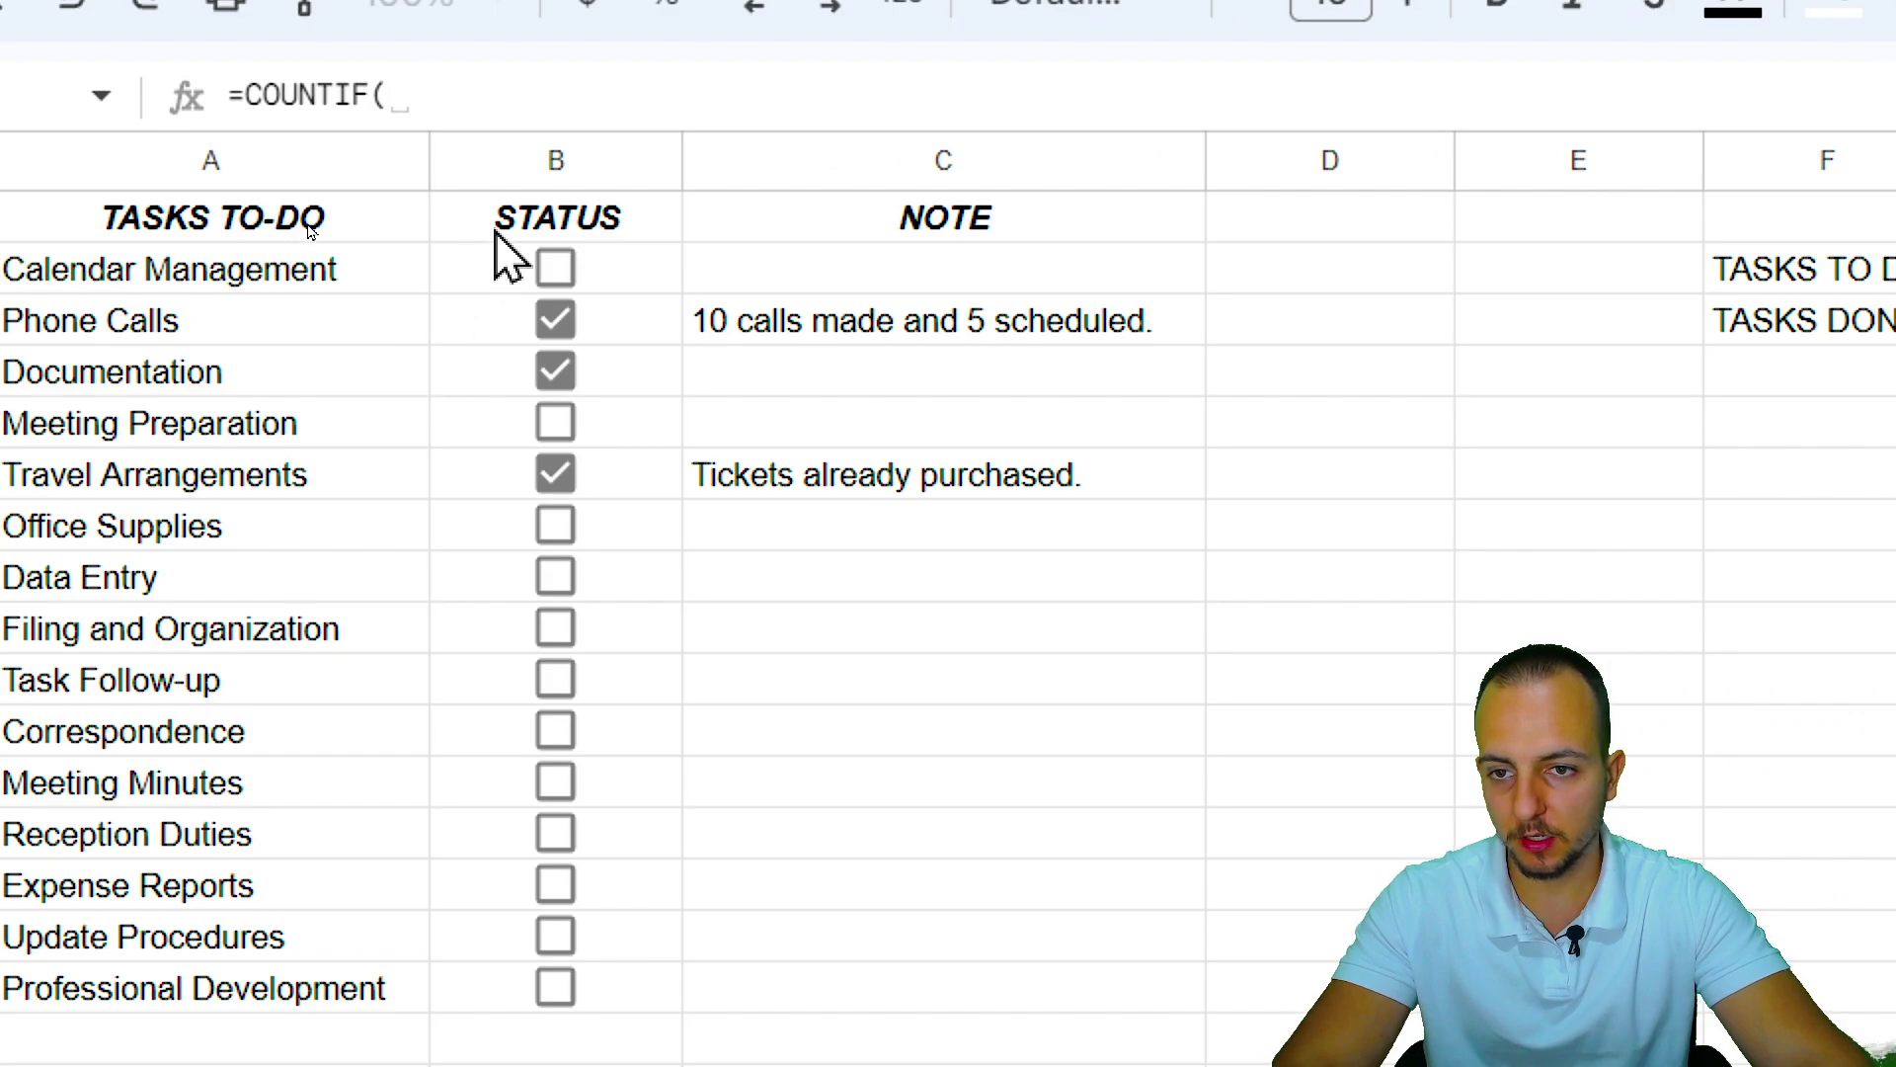
left_click(556, 161)
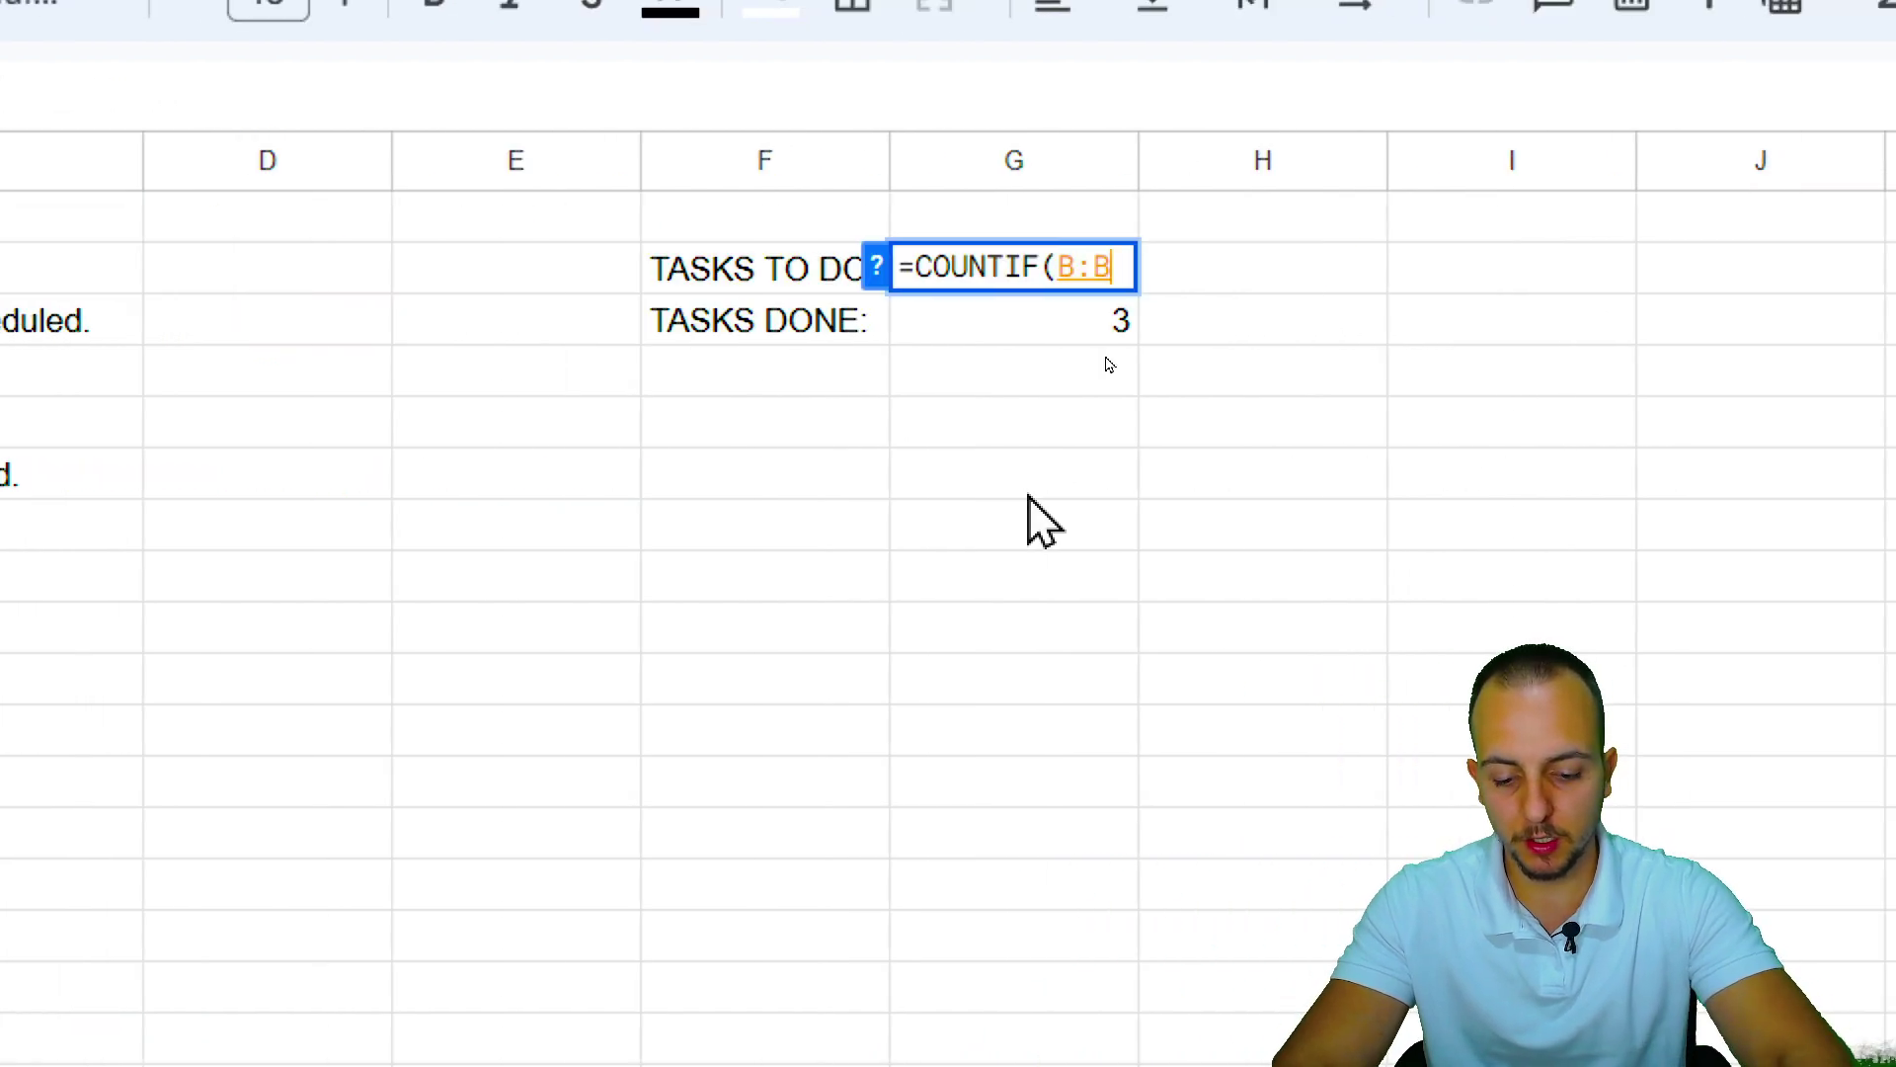
type(",FALSE")
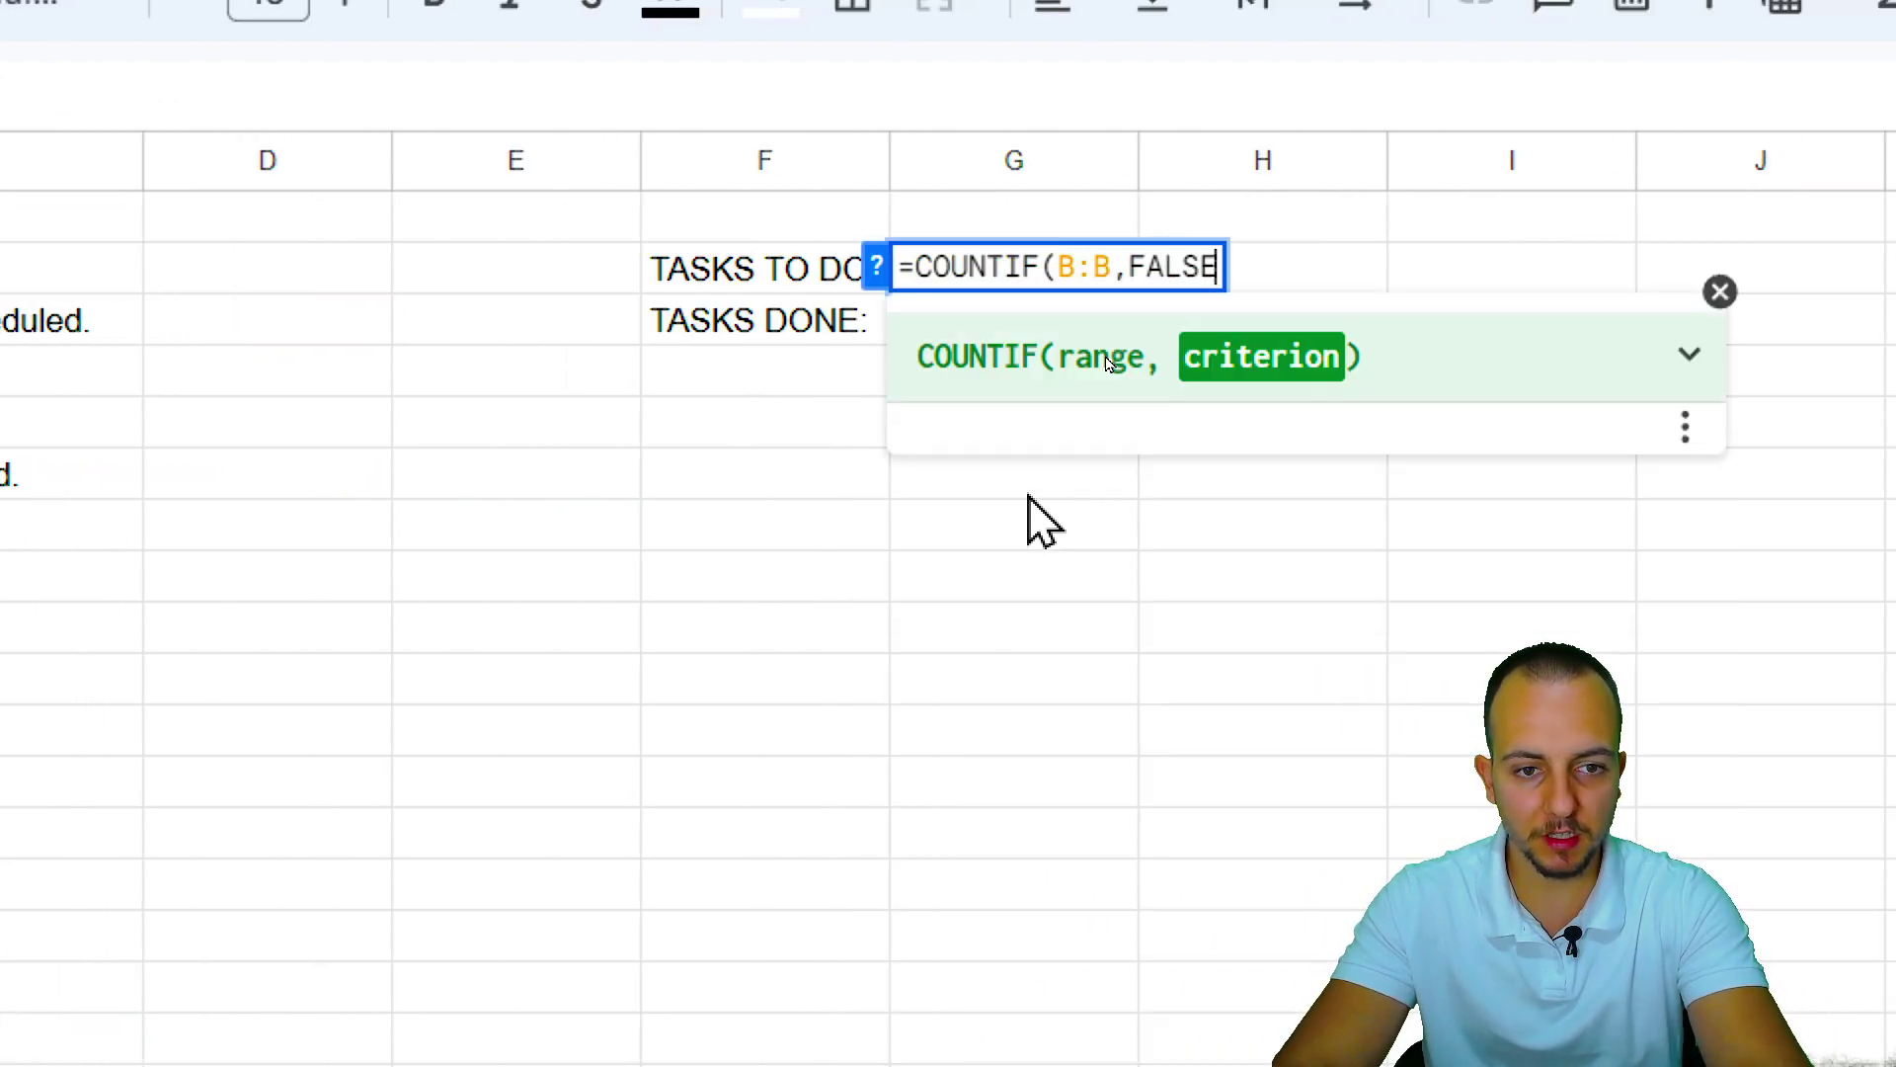
type(")")
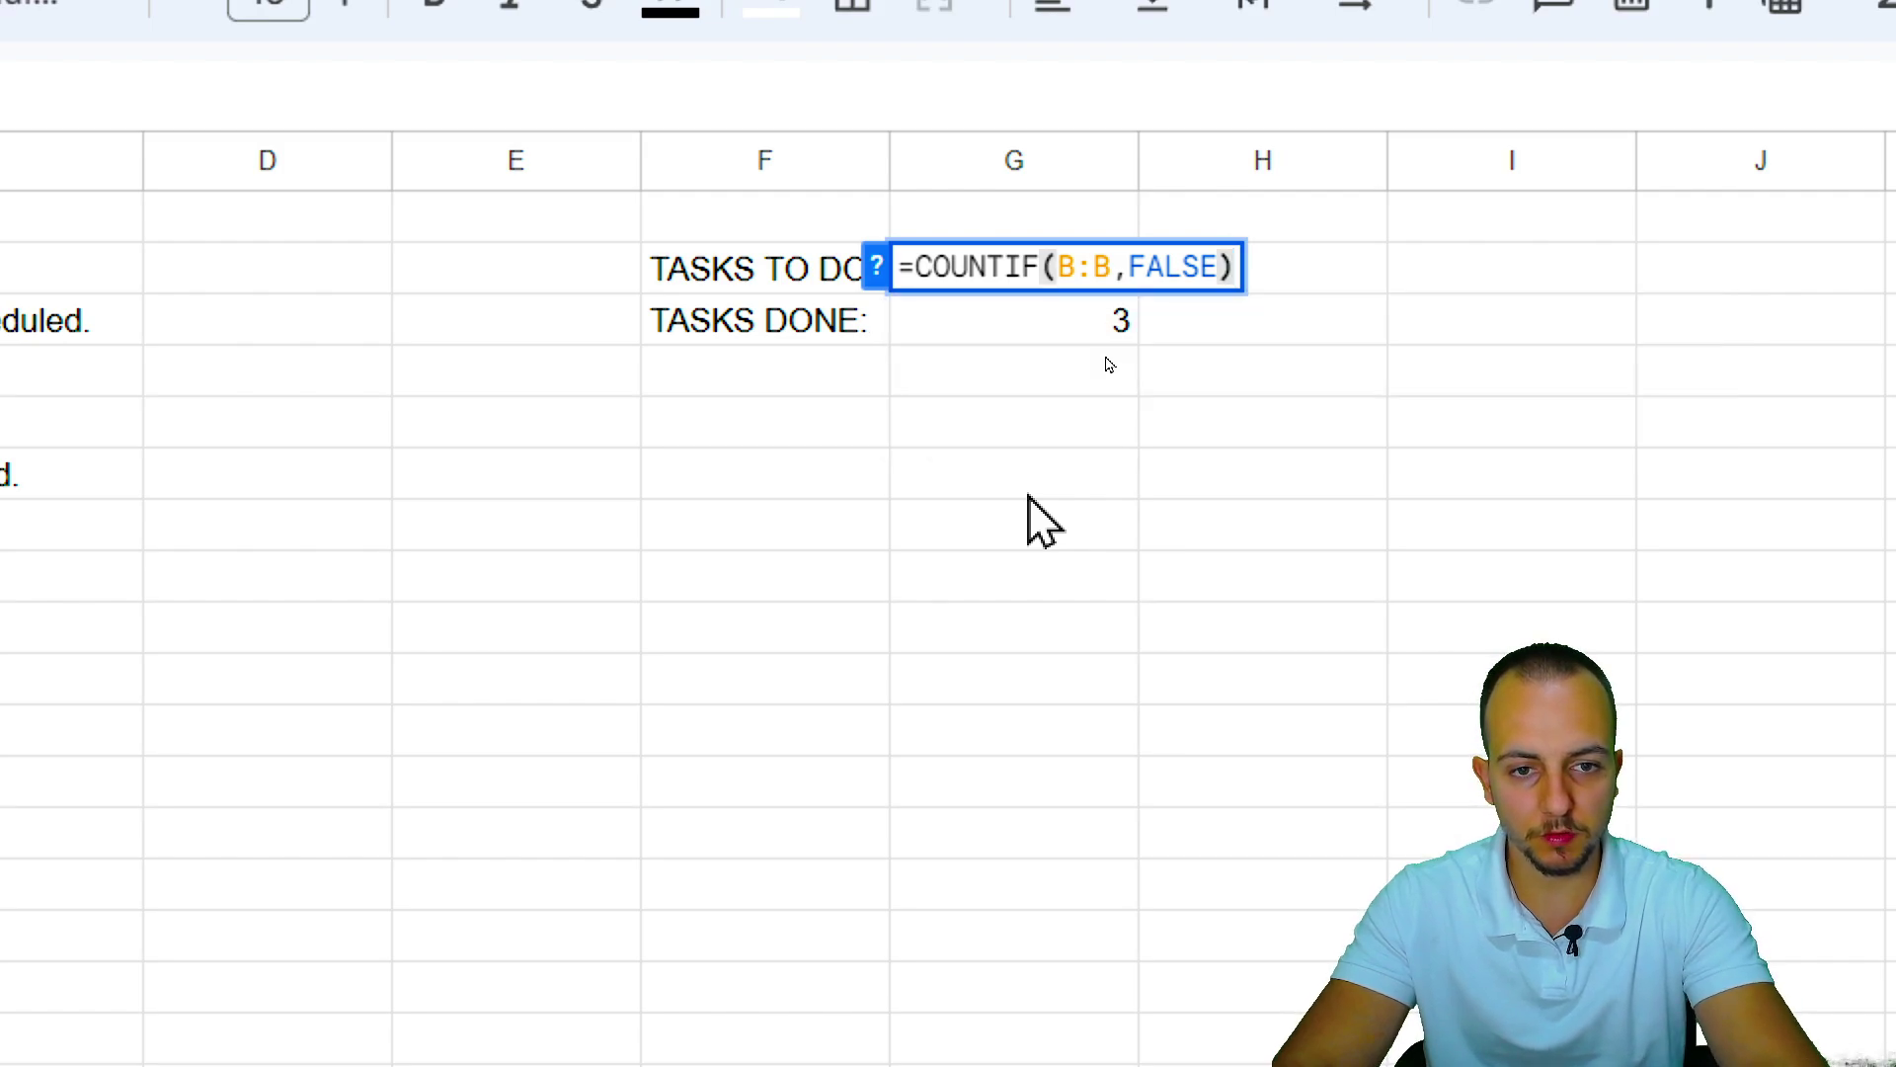
key("Return")
left_click_drag(855, 281, 1000, 289)
left_click_drag(846, 319, 982, 330)
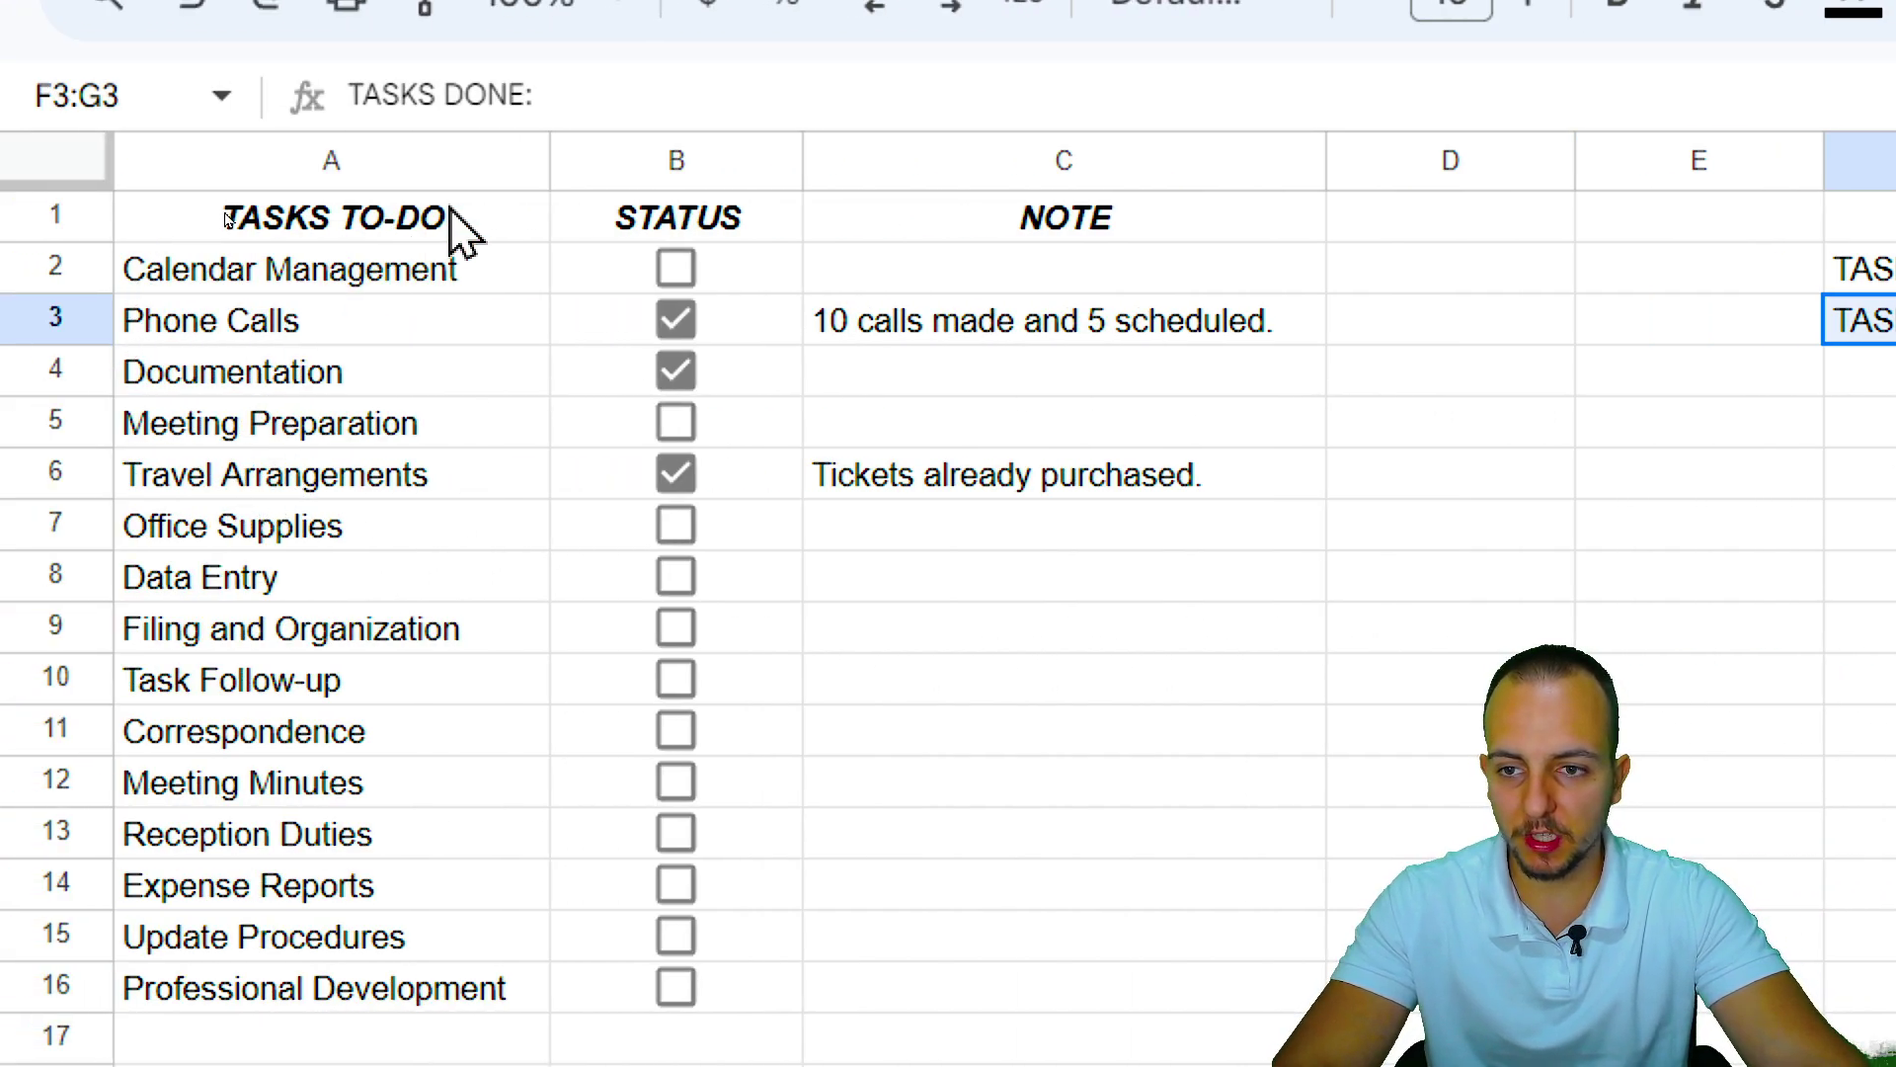
Select the task rows A2:C16 without the headers and start a conditional formatting rule for them.
left_click(413, 215)
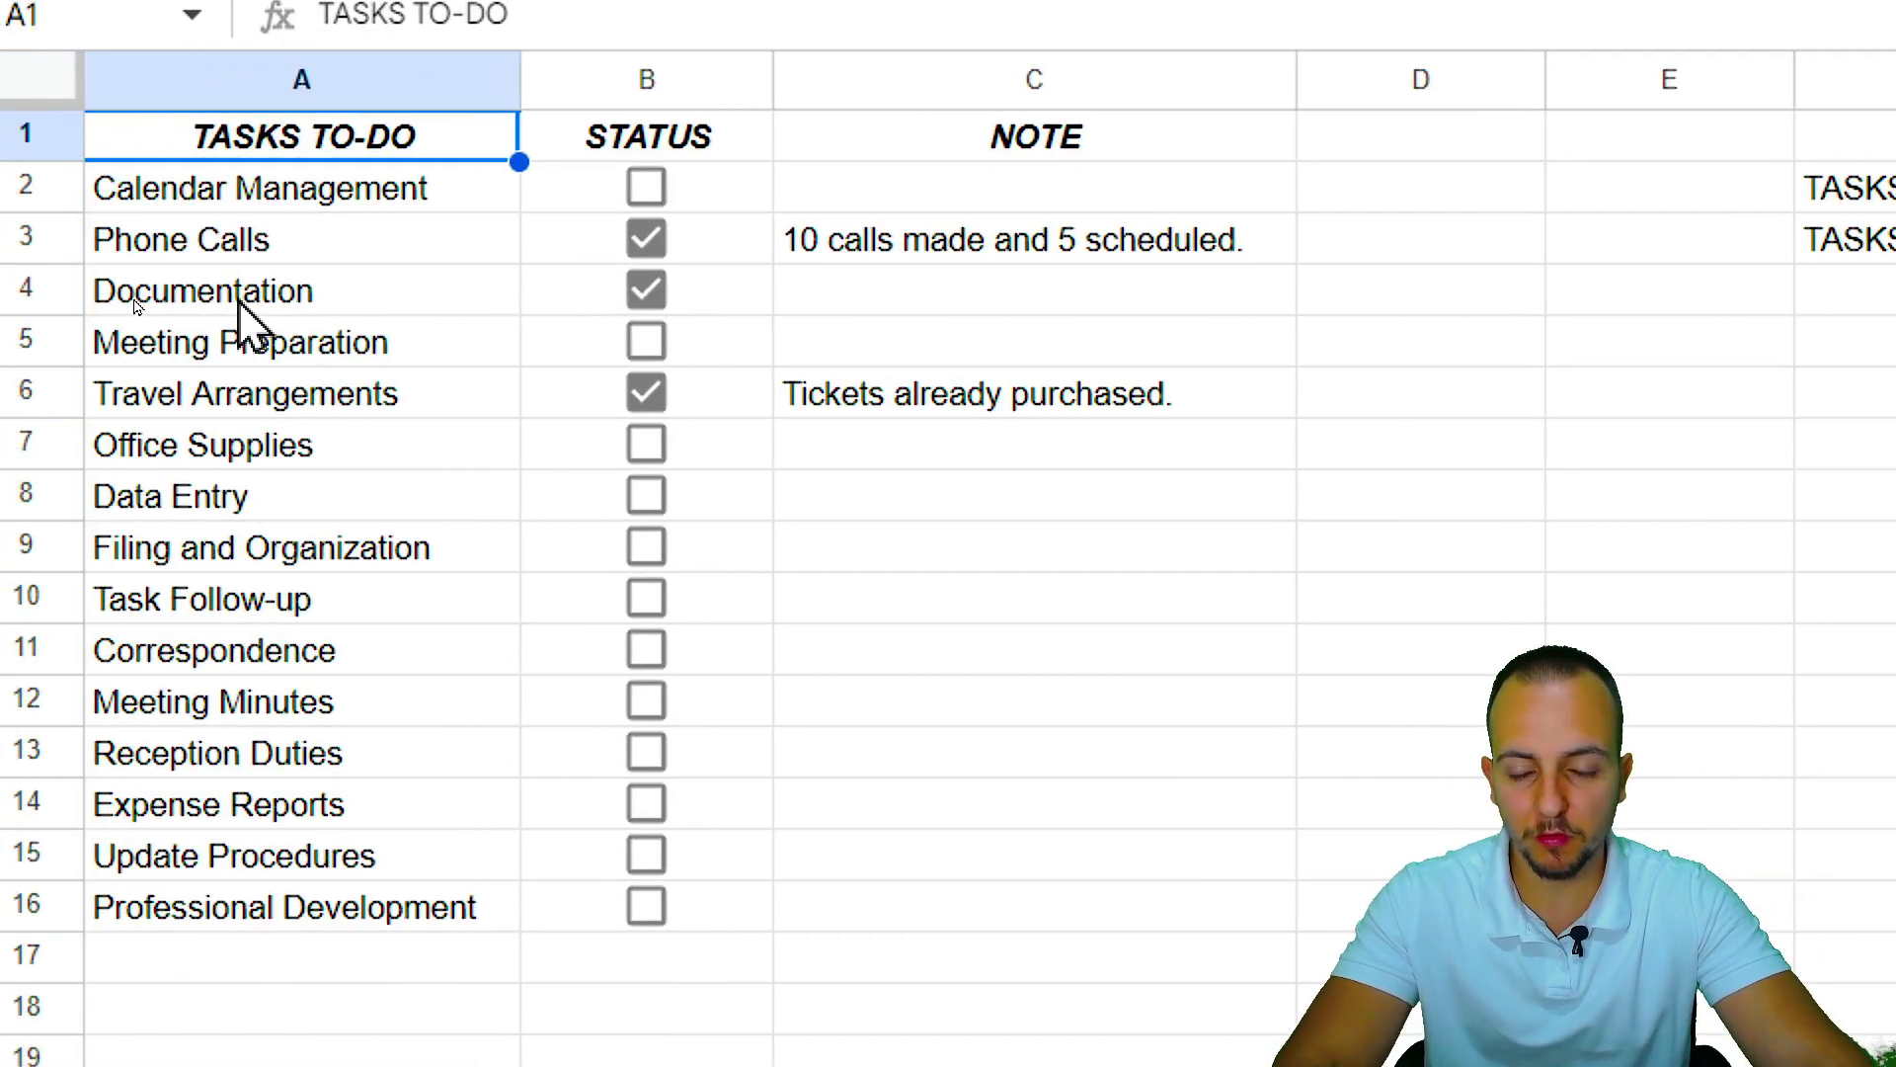
left_click_drag(336, 193, 920, 909)
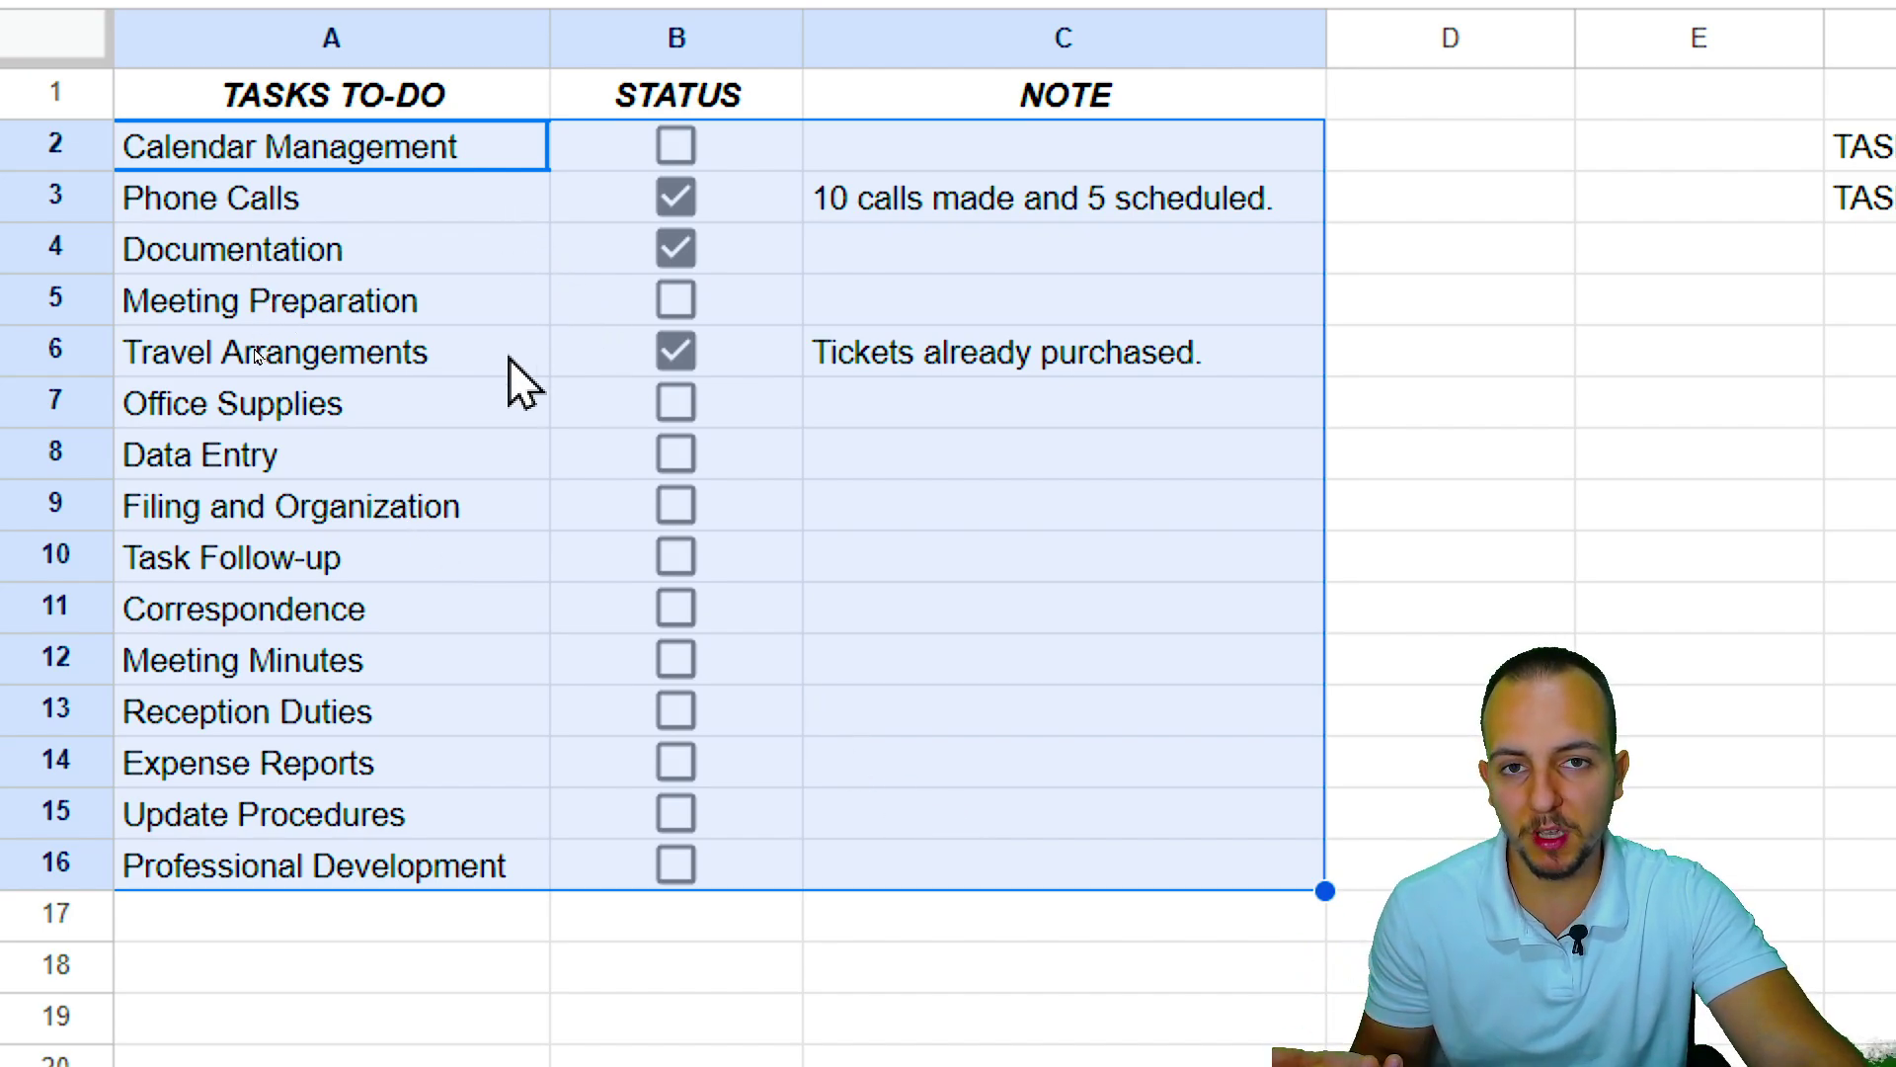
left_click_drag(533, 180, 927, 948)
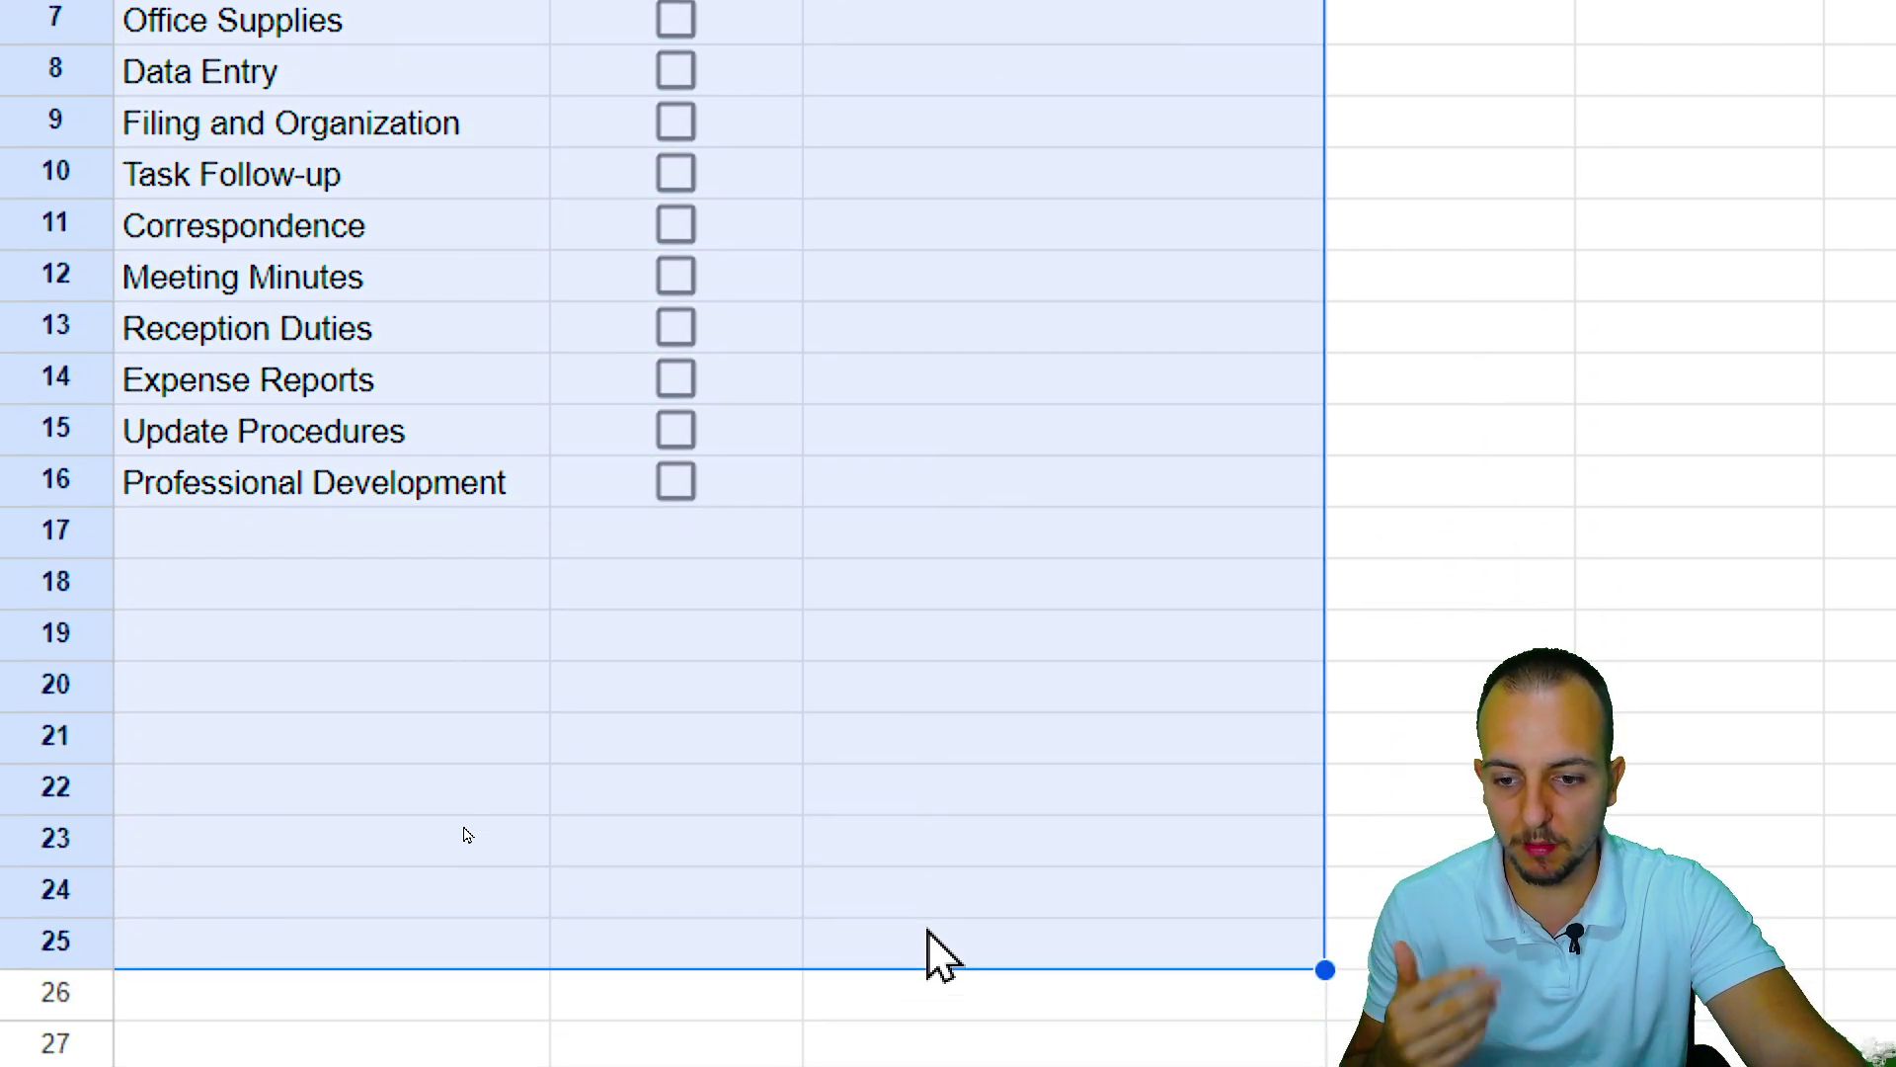
scroll(902, 952, "down", 3)
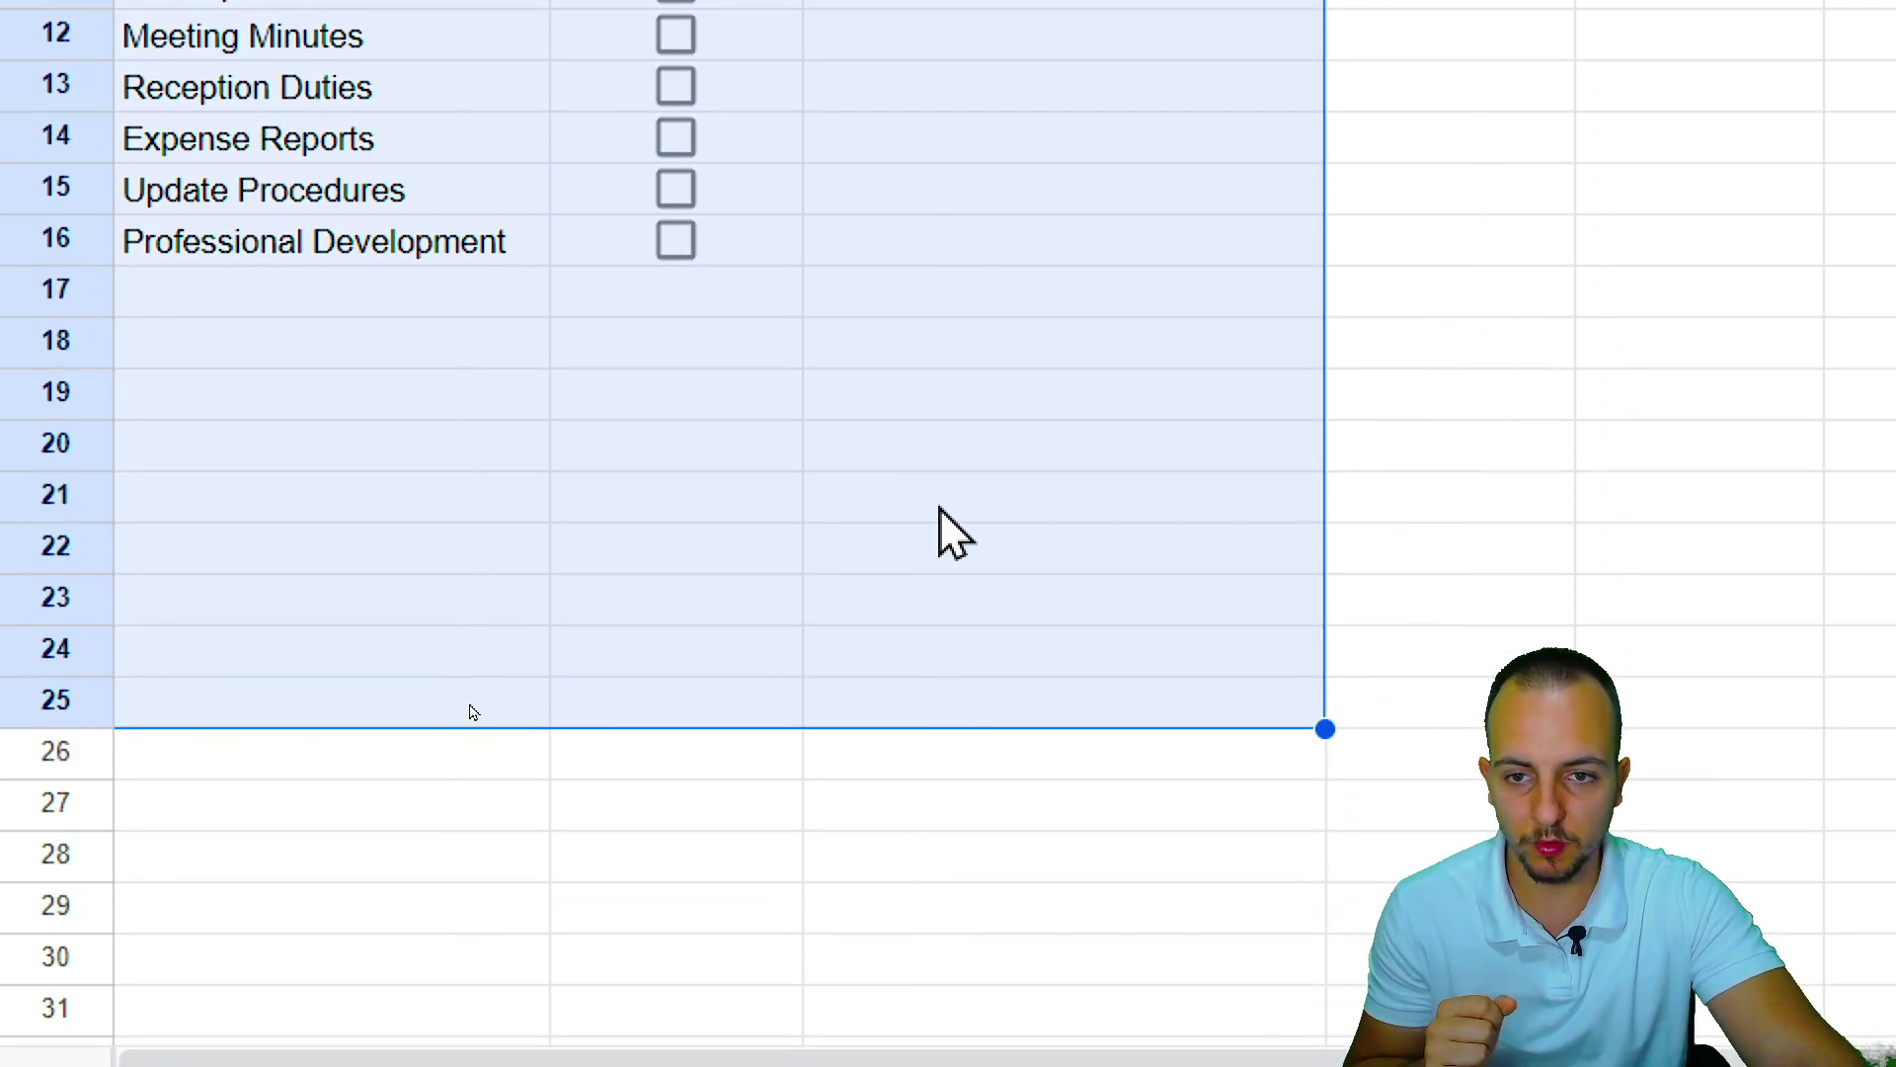
scroll(940, 613, "up", 5)
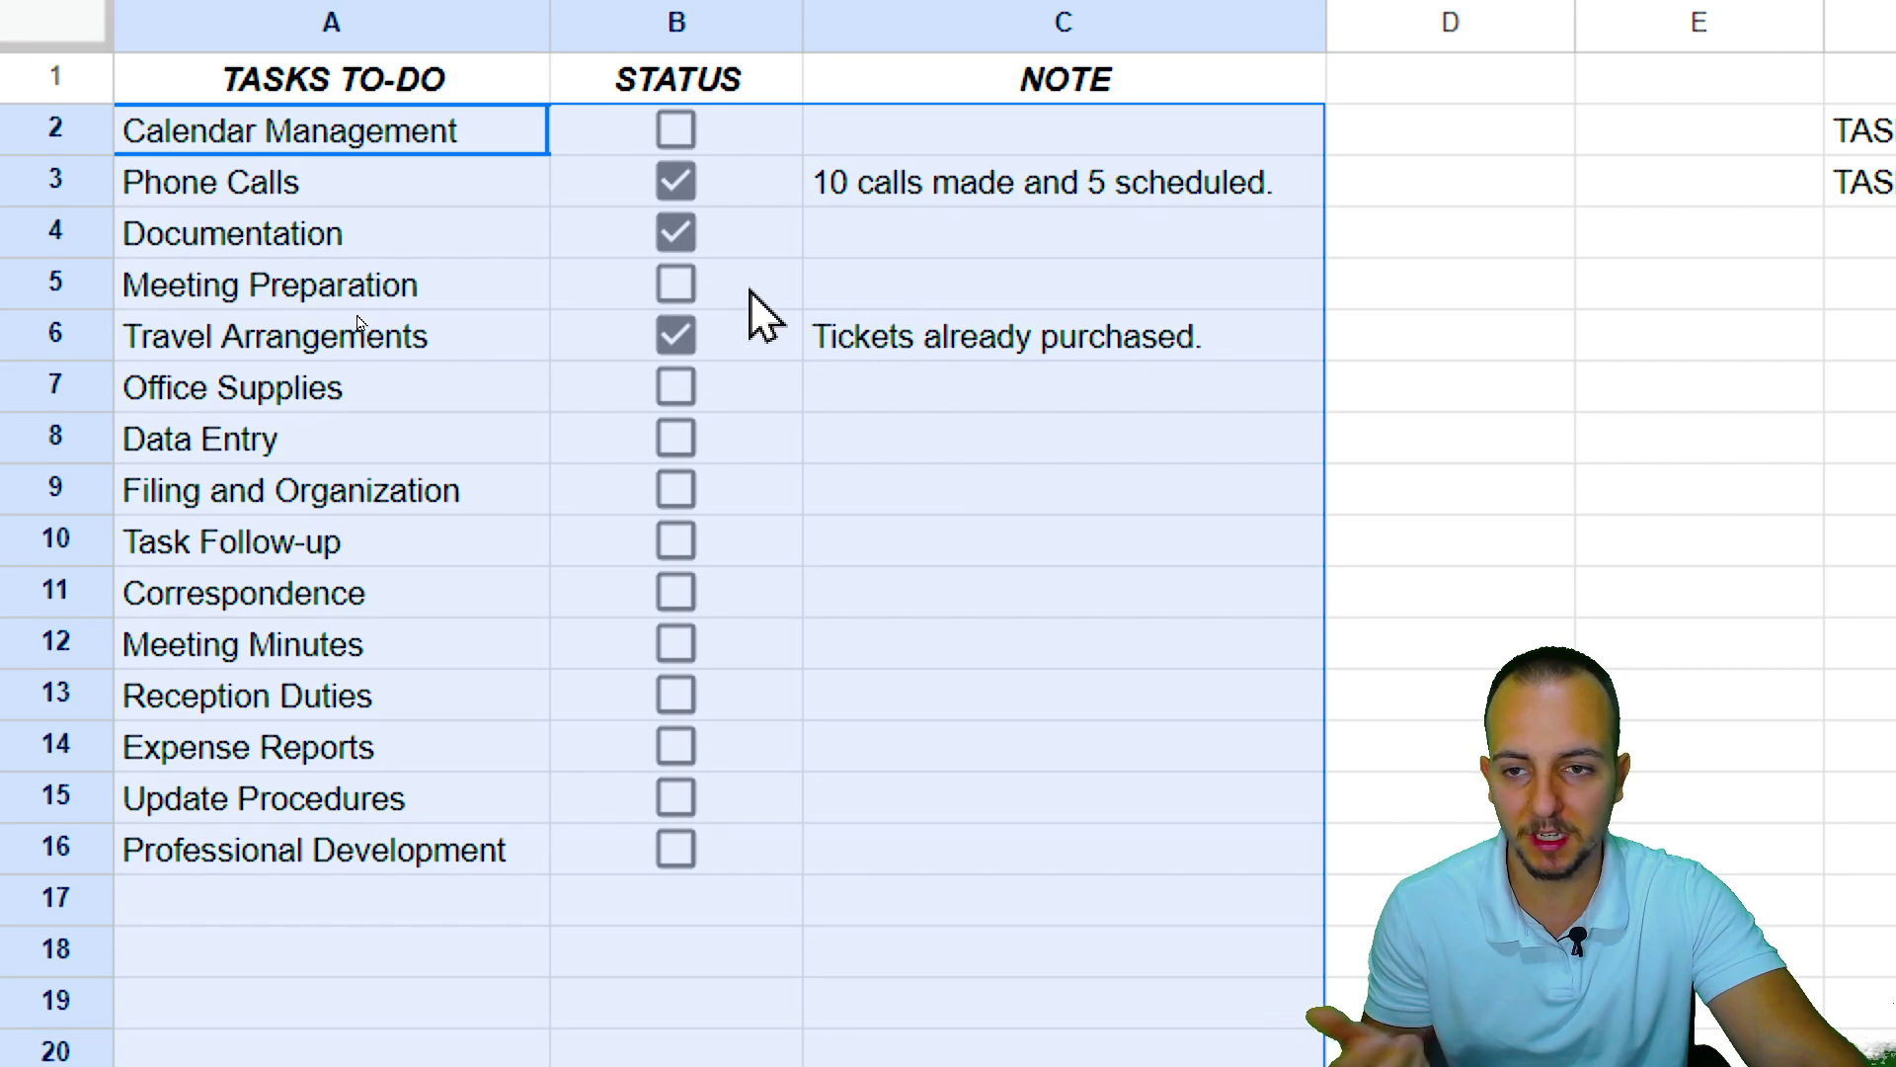
left_click_drag(493, 148, 953, 768)
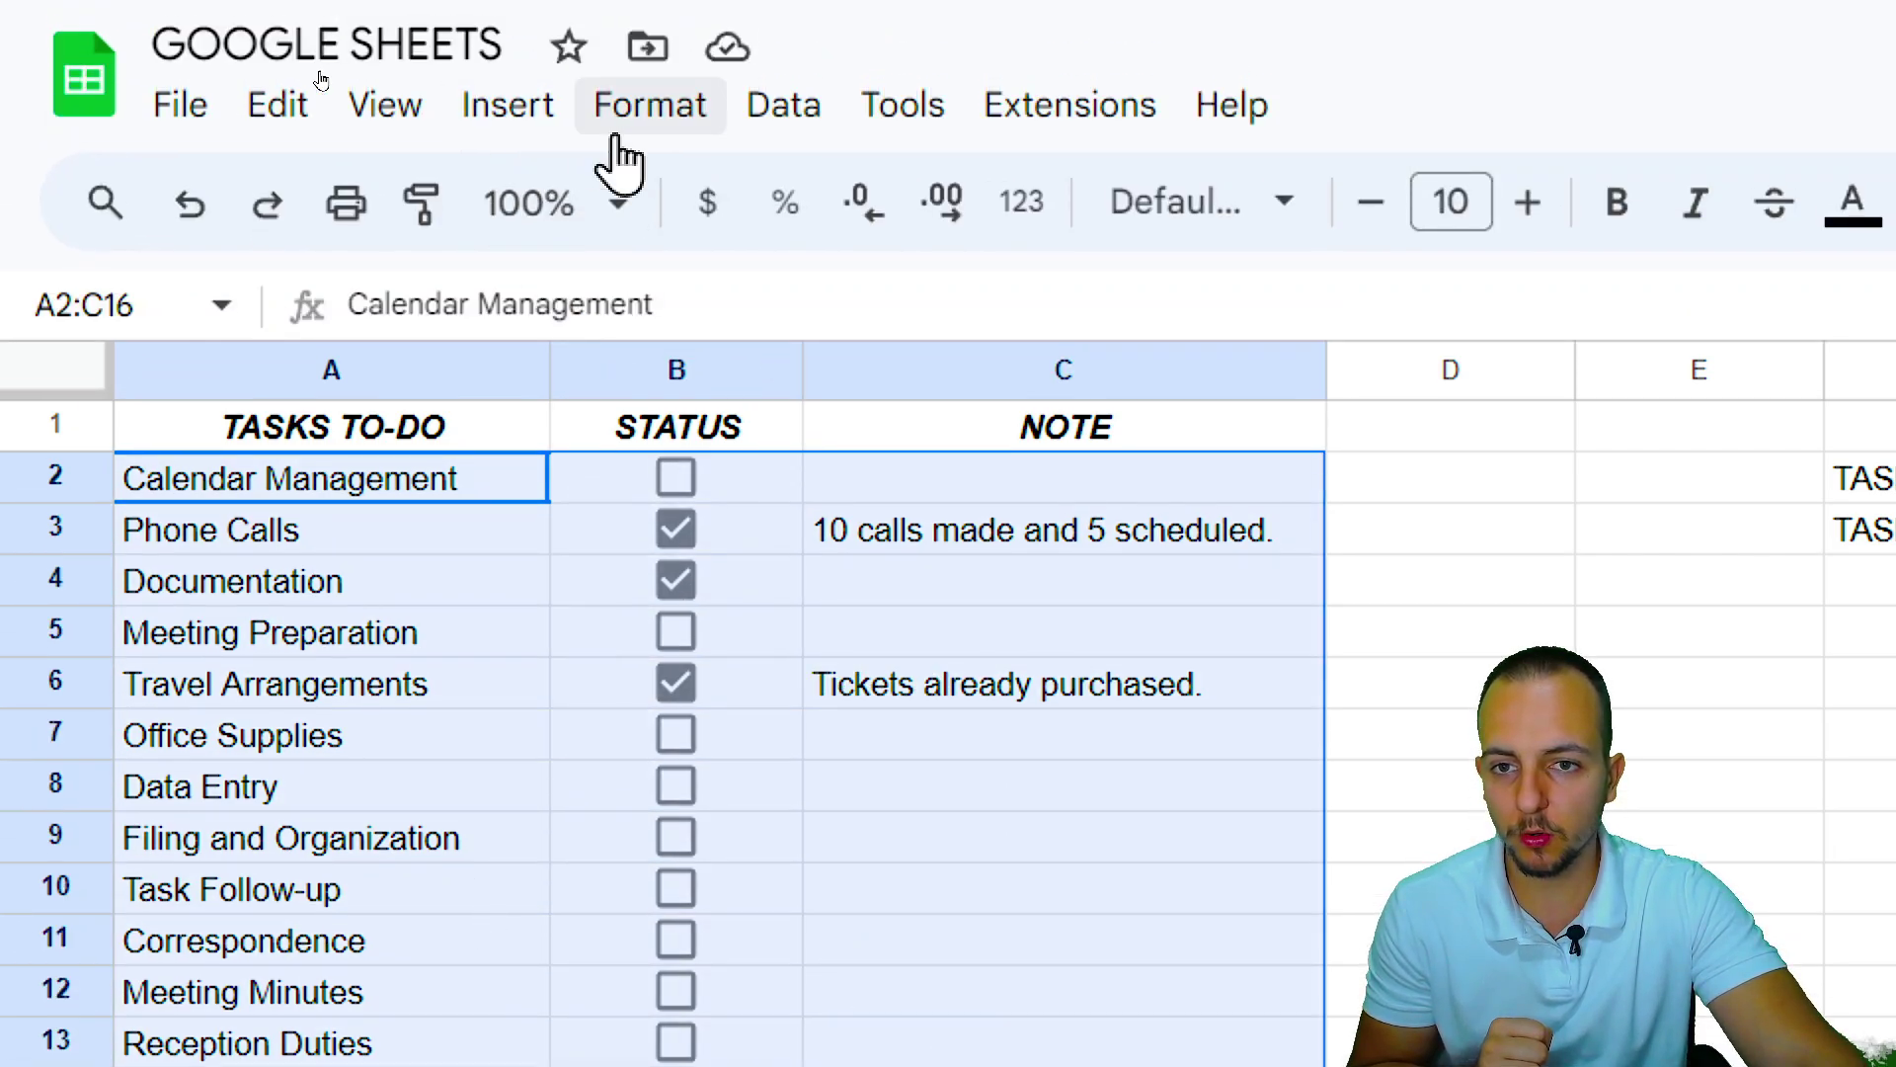
left_click(652, 114)
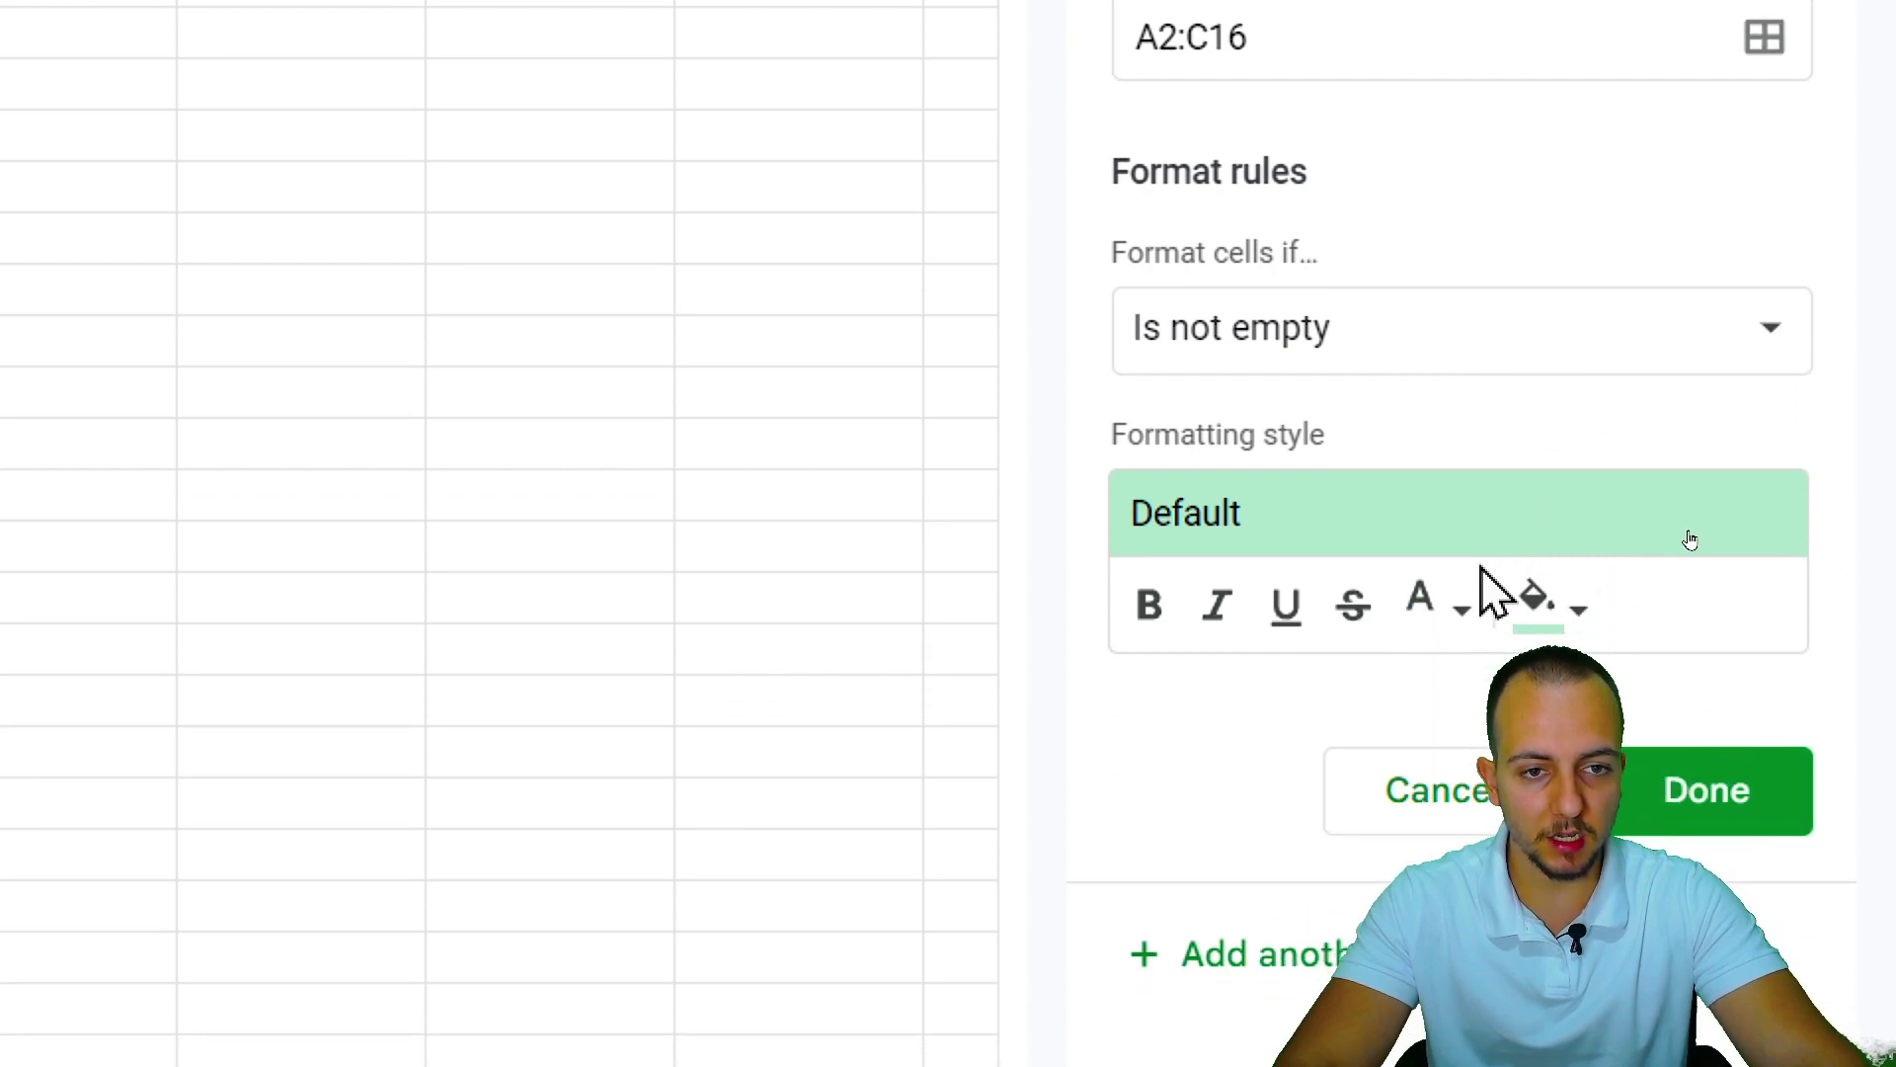
Set the rule to format cells whose text contains TRUE.
left_click(1221, 363)
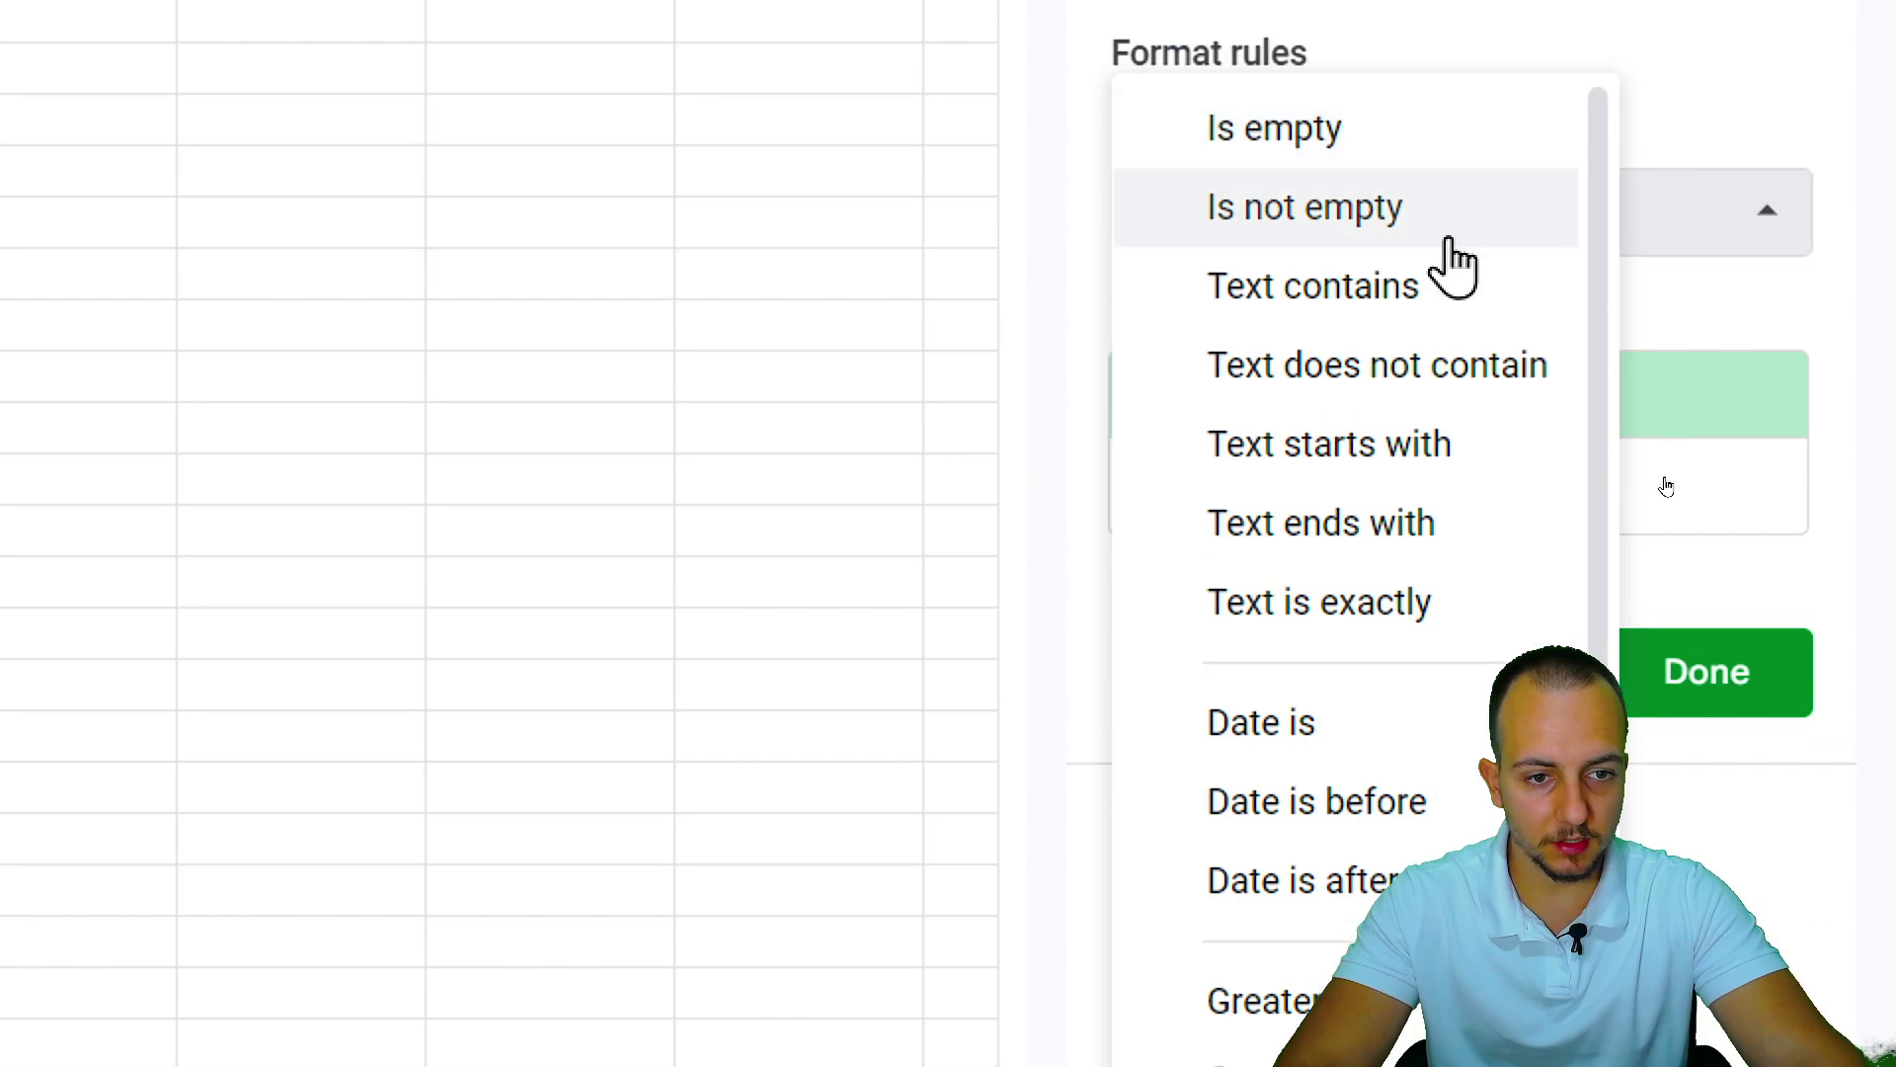
left_click(1355, 312)
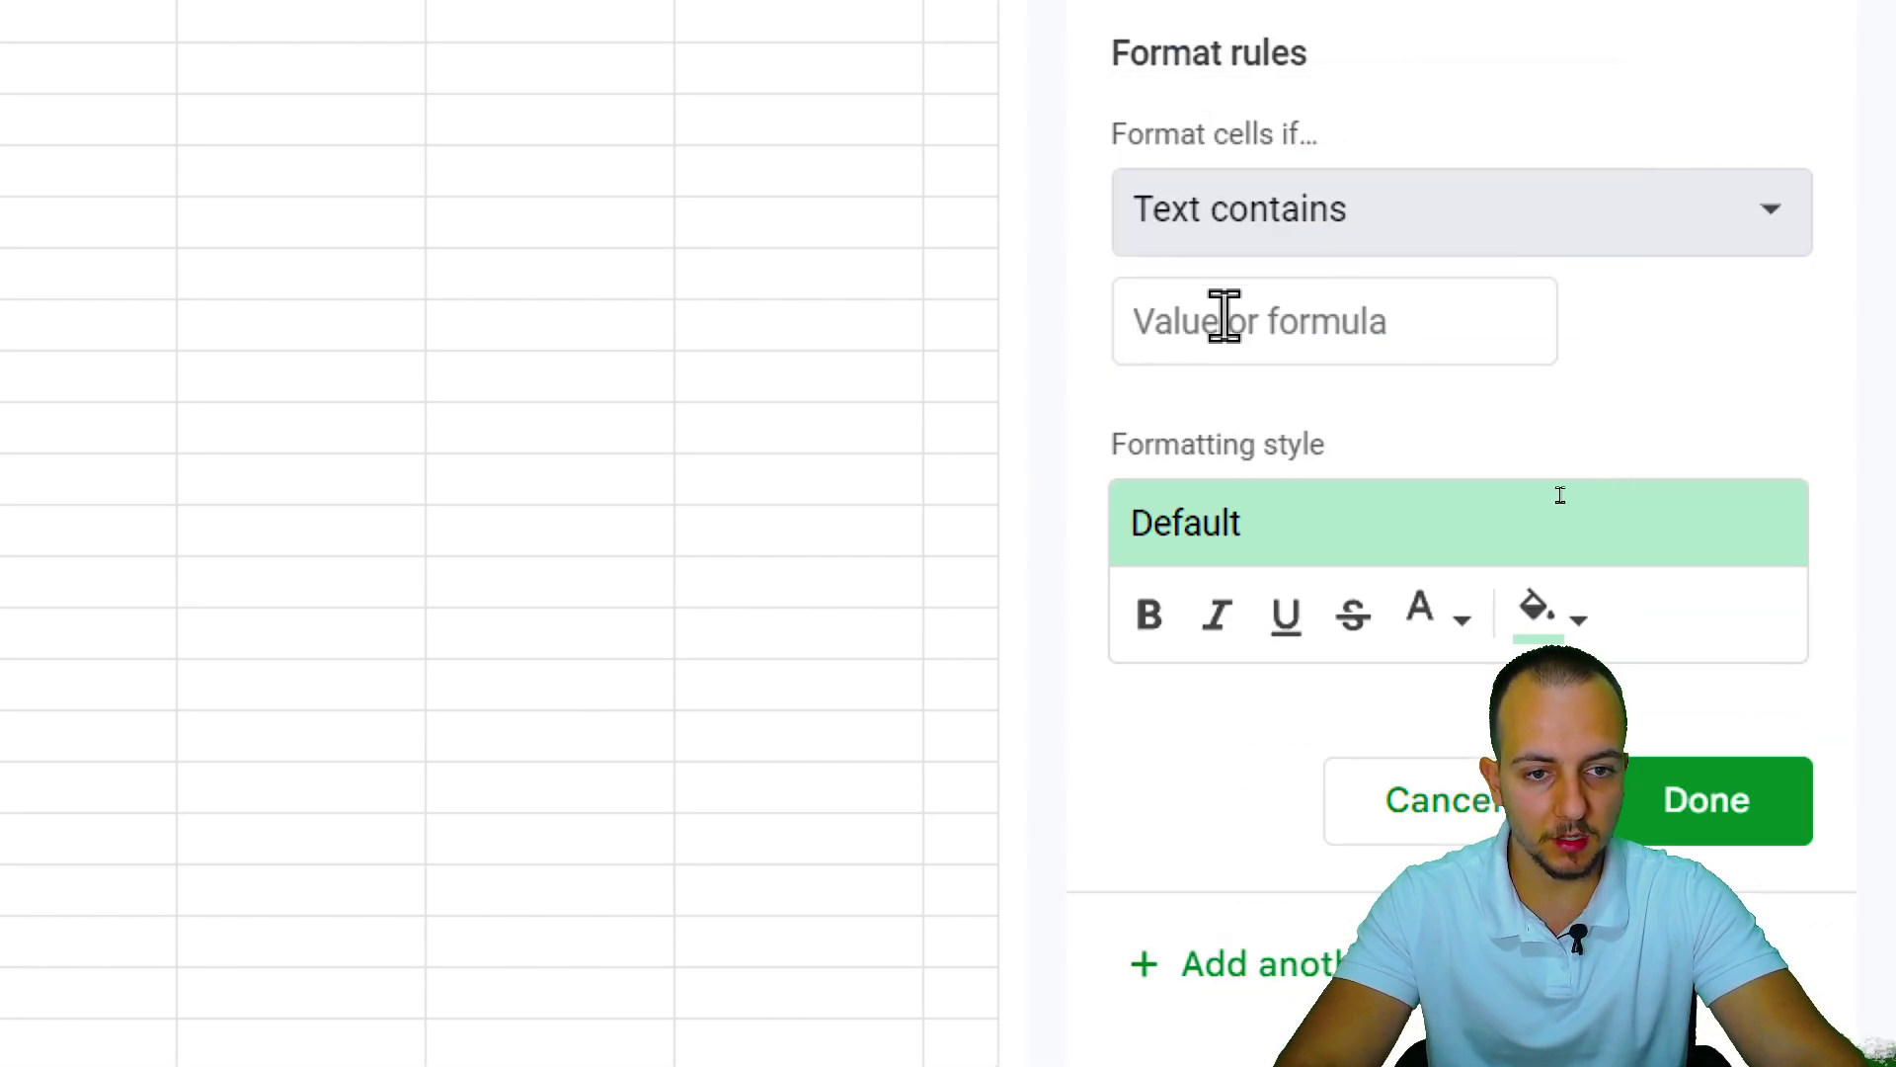
left_click(1230, 320)
type("TRUE")
left_click(1761, 388)
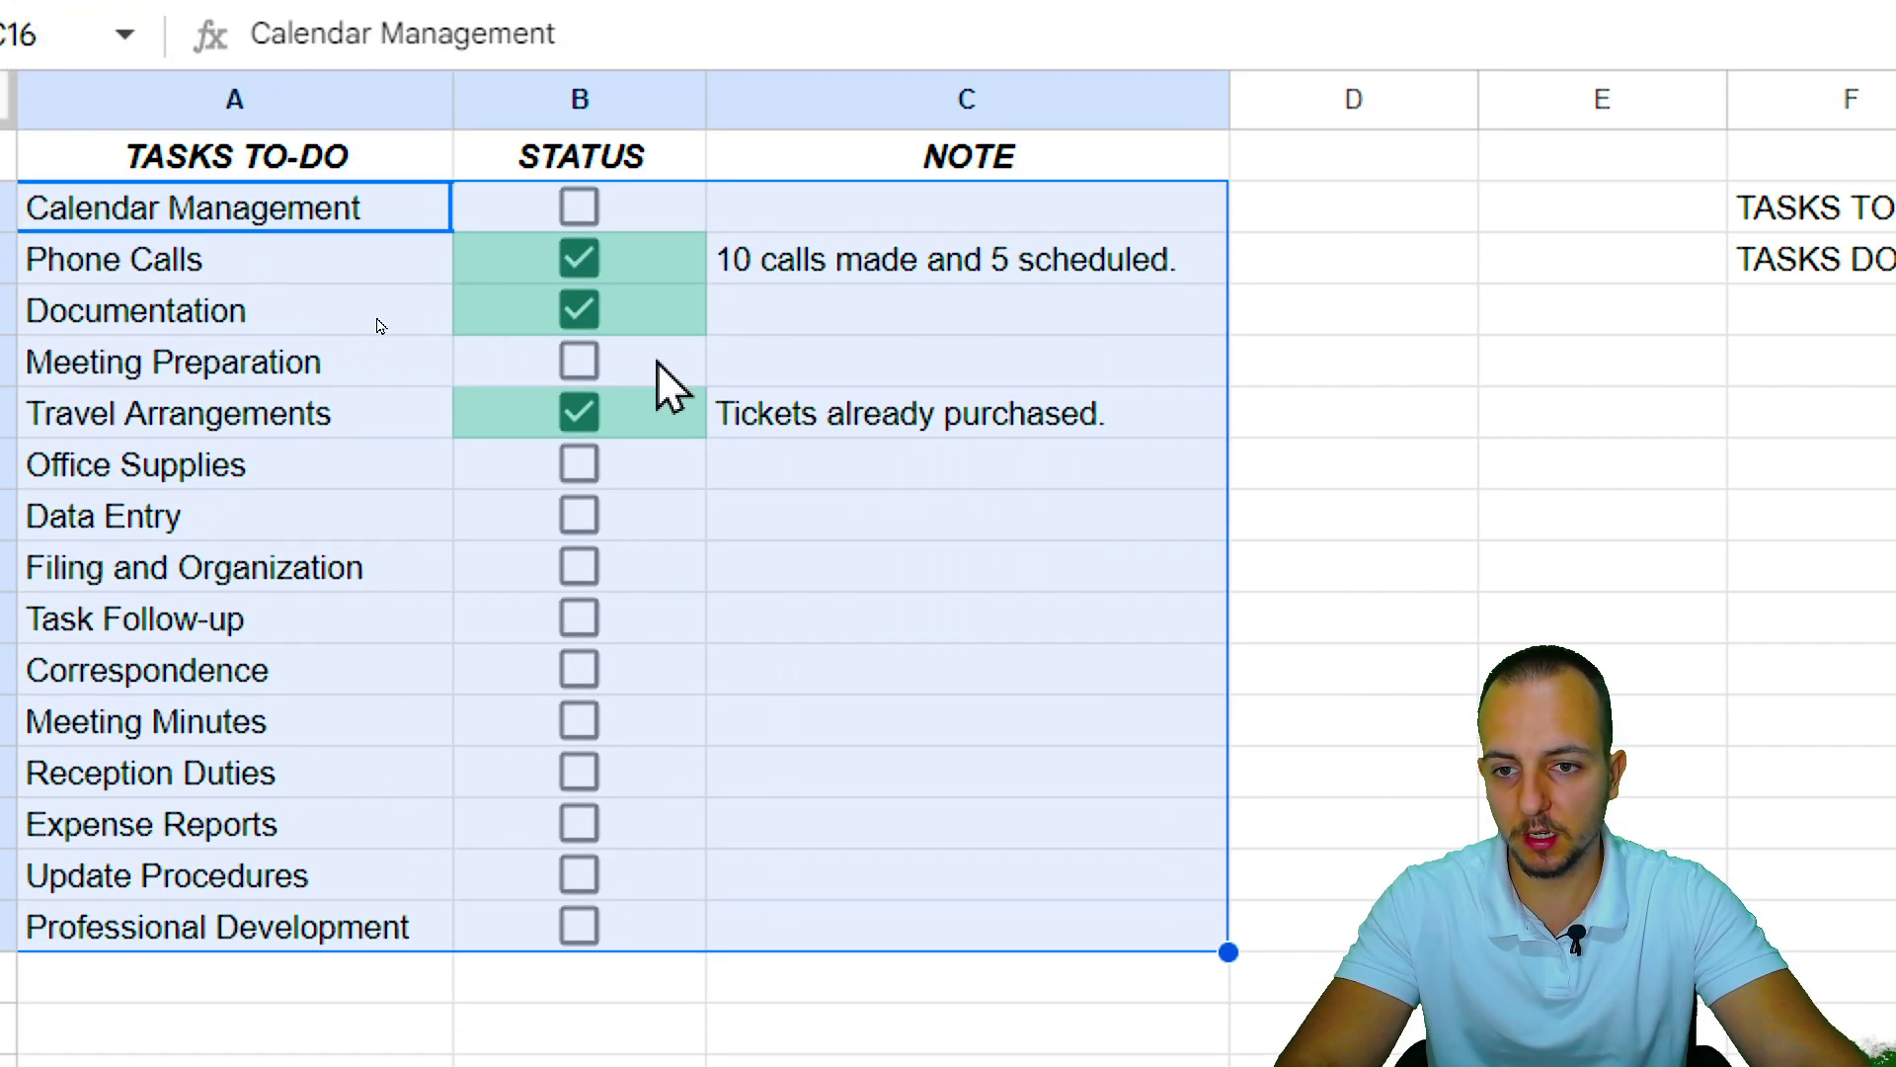
Test the rule by ticking and unticking the STATUS checkboxes for Data Entry, Task Follow-up and Correspondence.
left_click(221, 391)
left_click(579, 515)
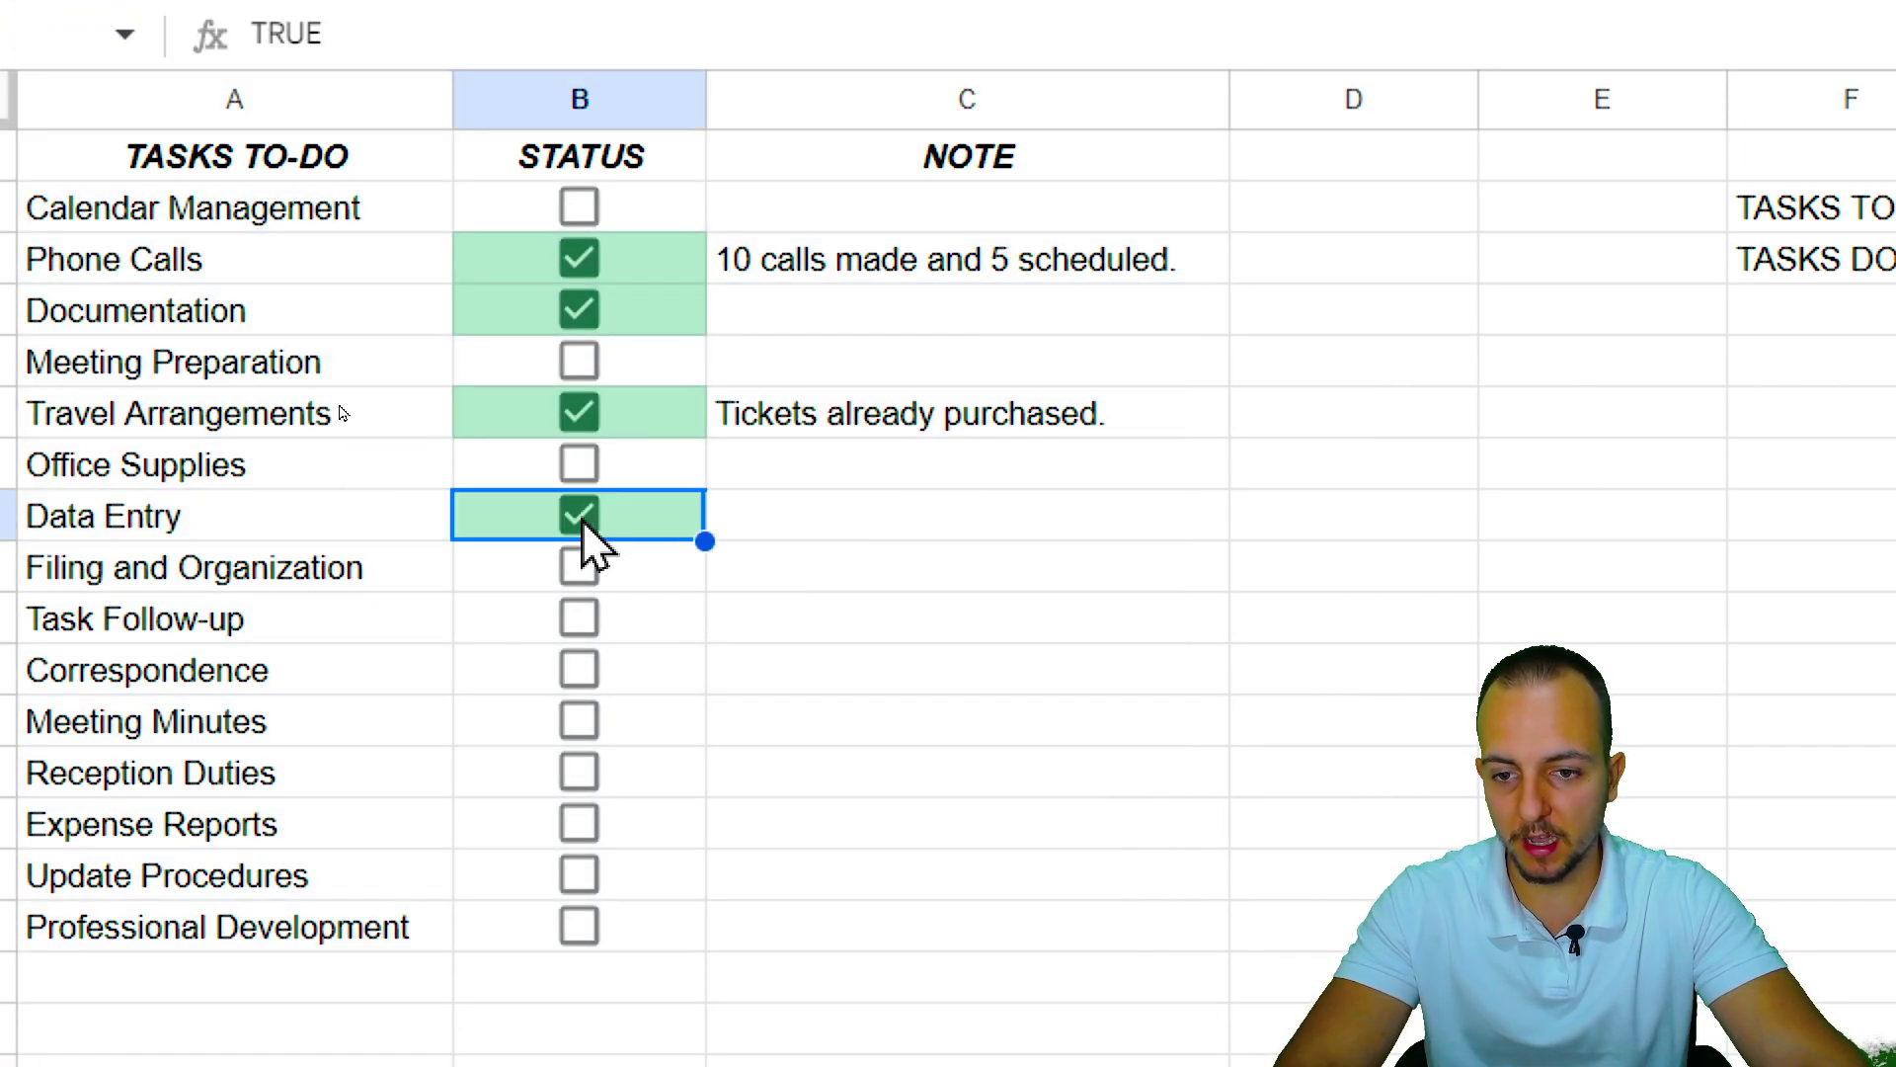
left_click(579, 618)
left_click(579, 669)
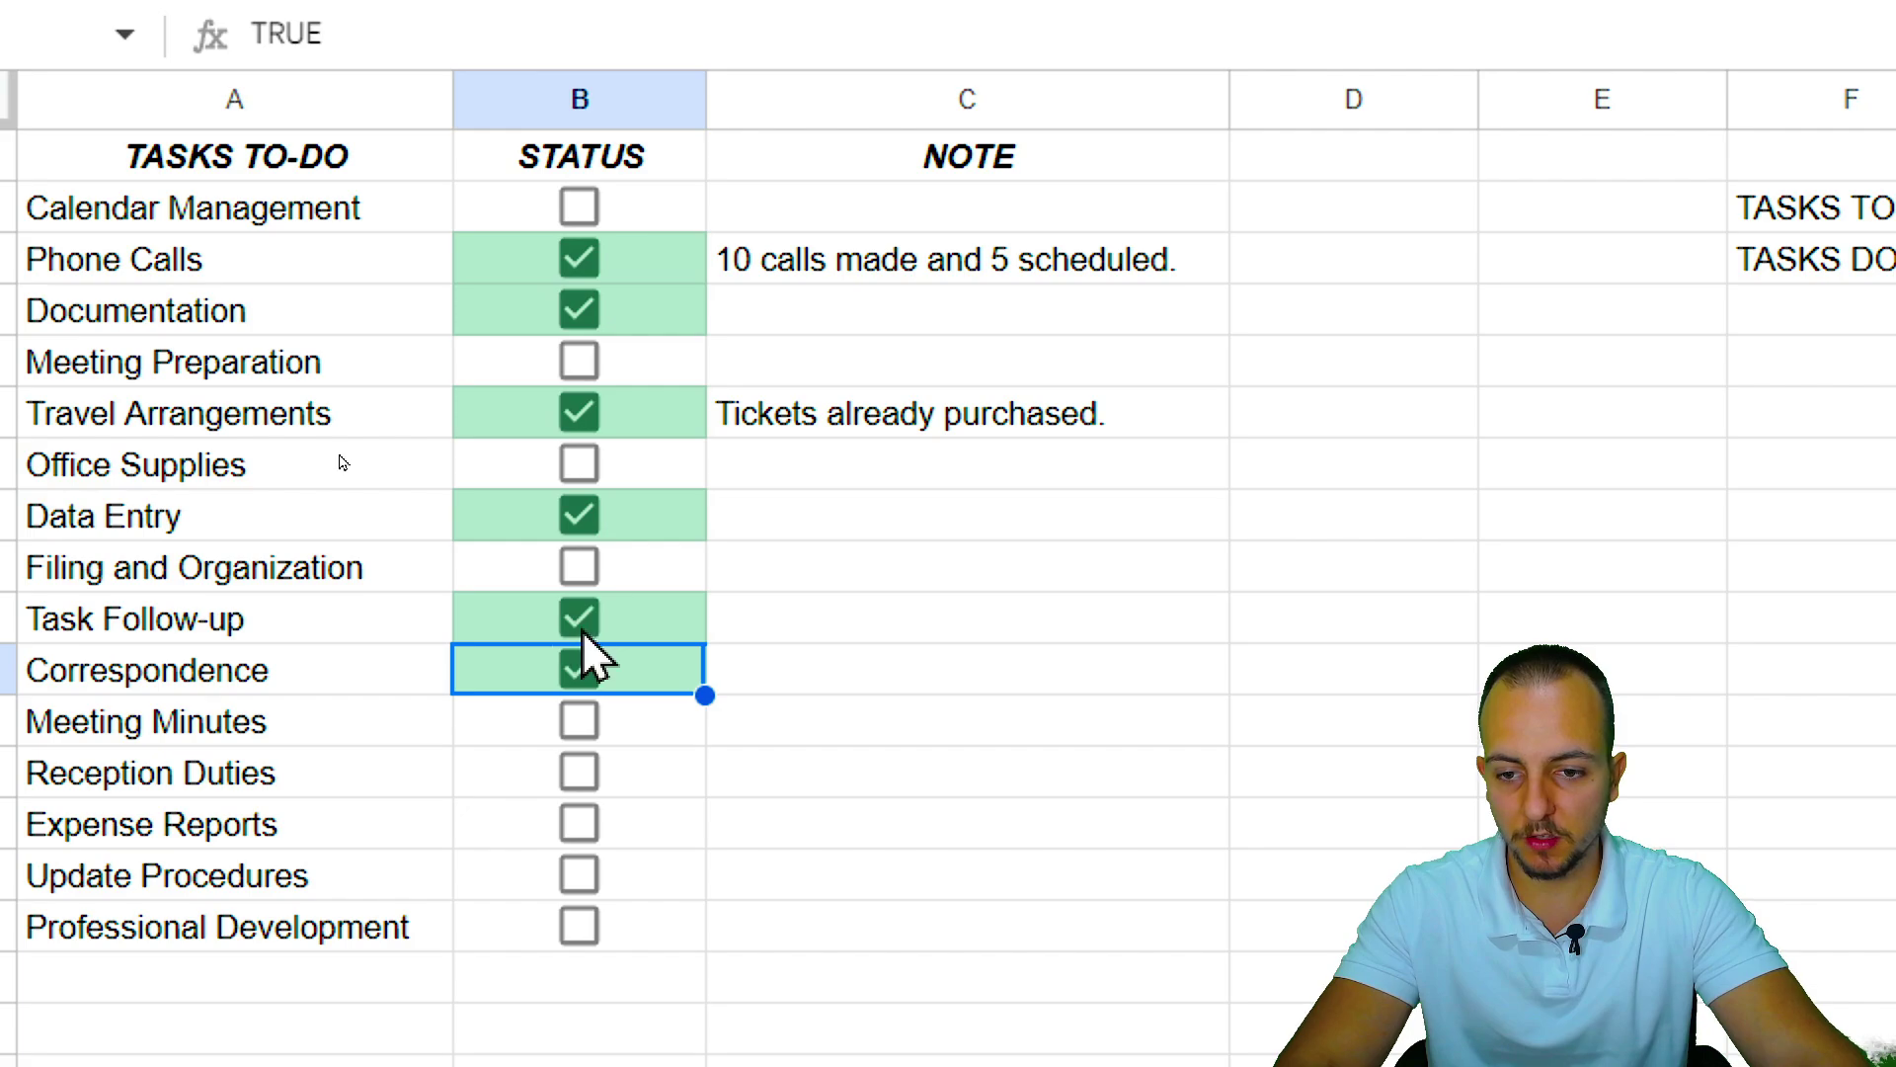
left_click(579, 618)
left_click(579, 663)
left_click(579, 515)
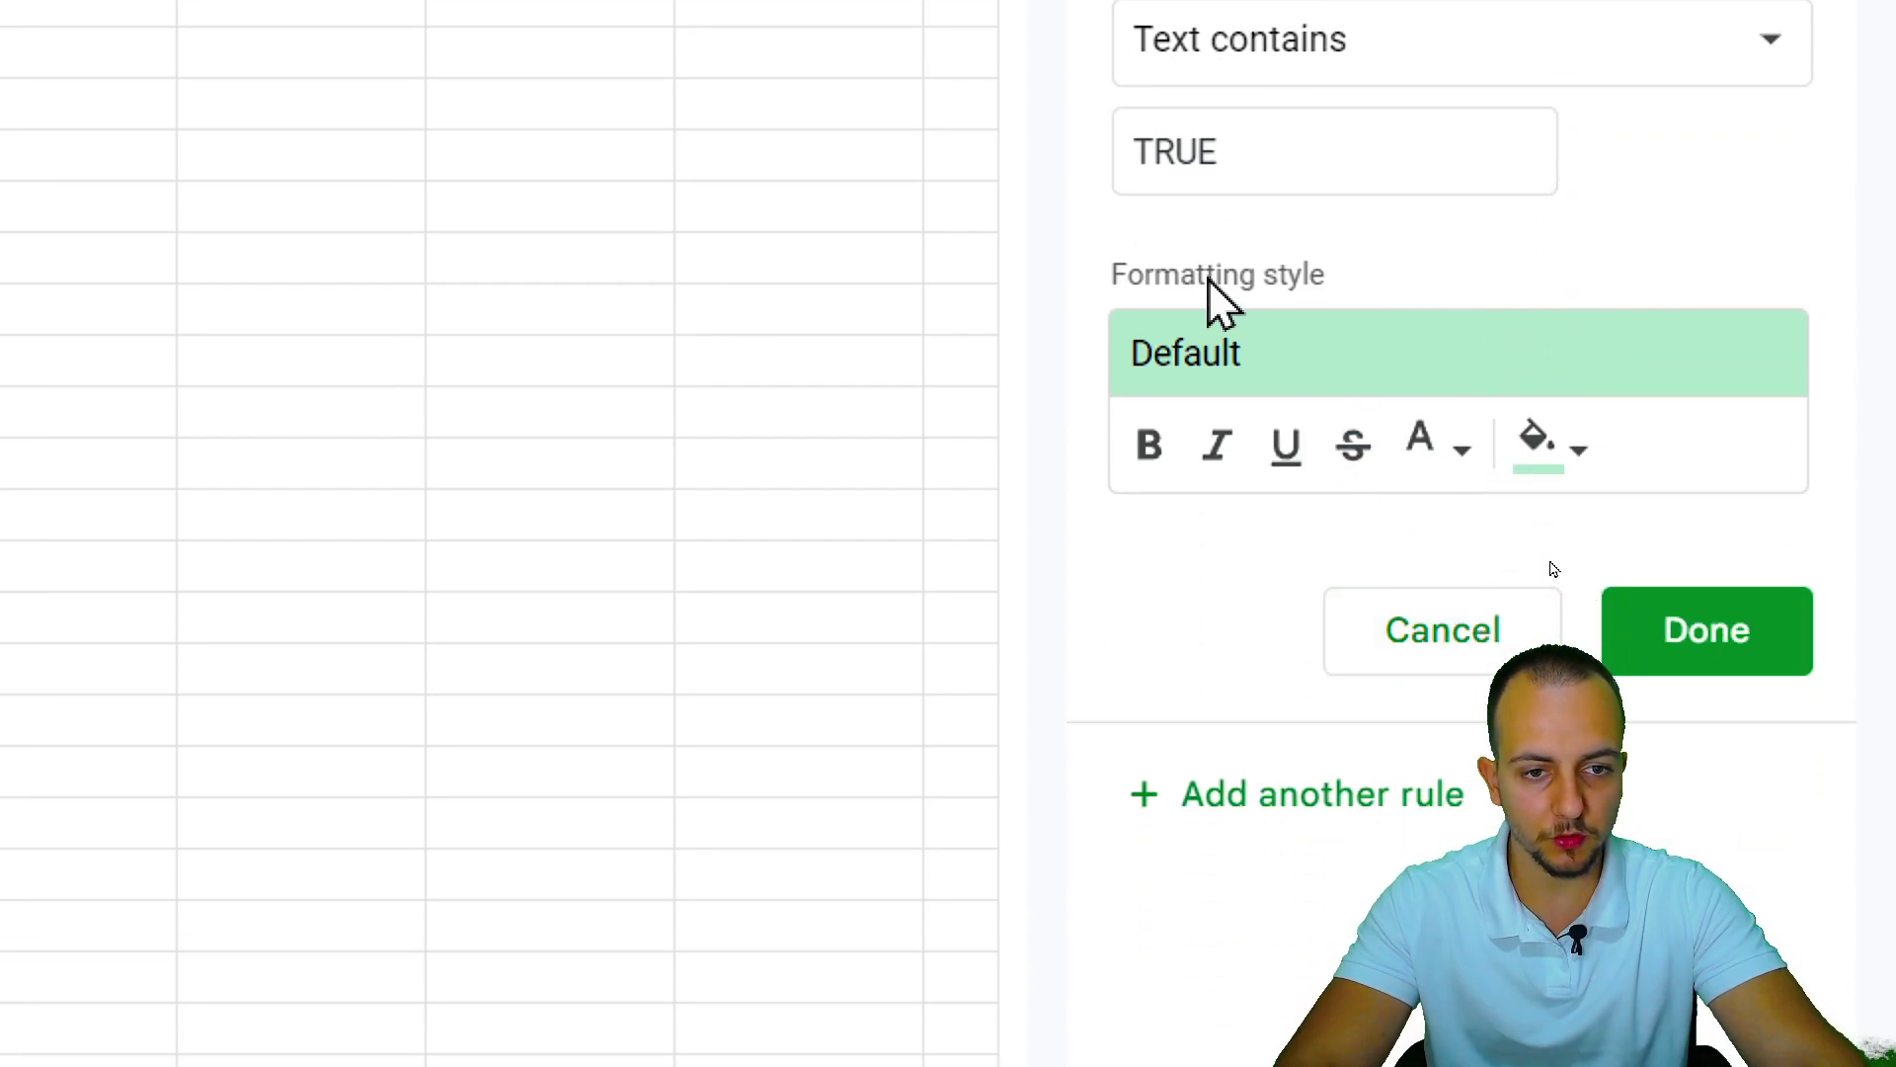
left_click(1577, 446)
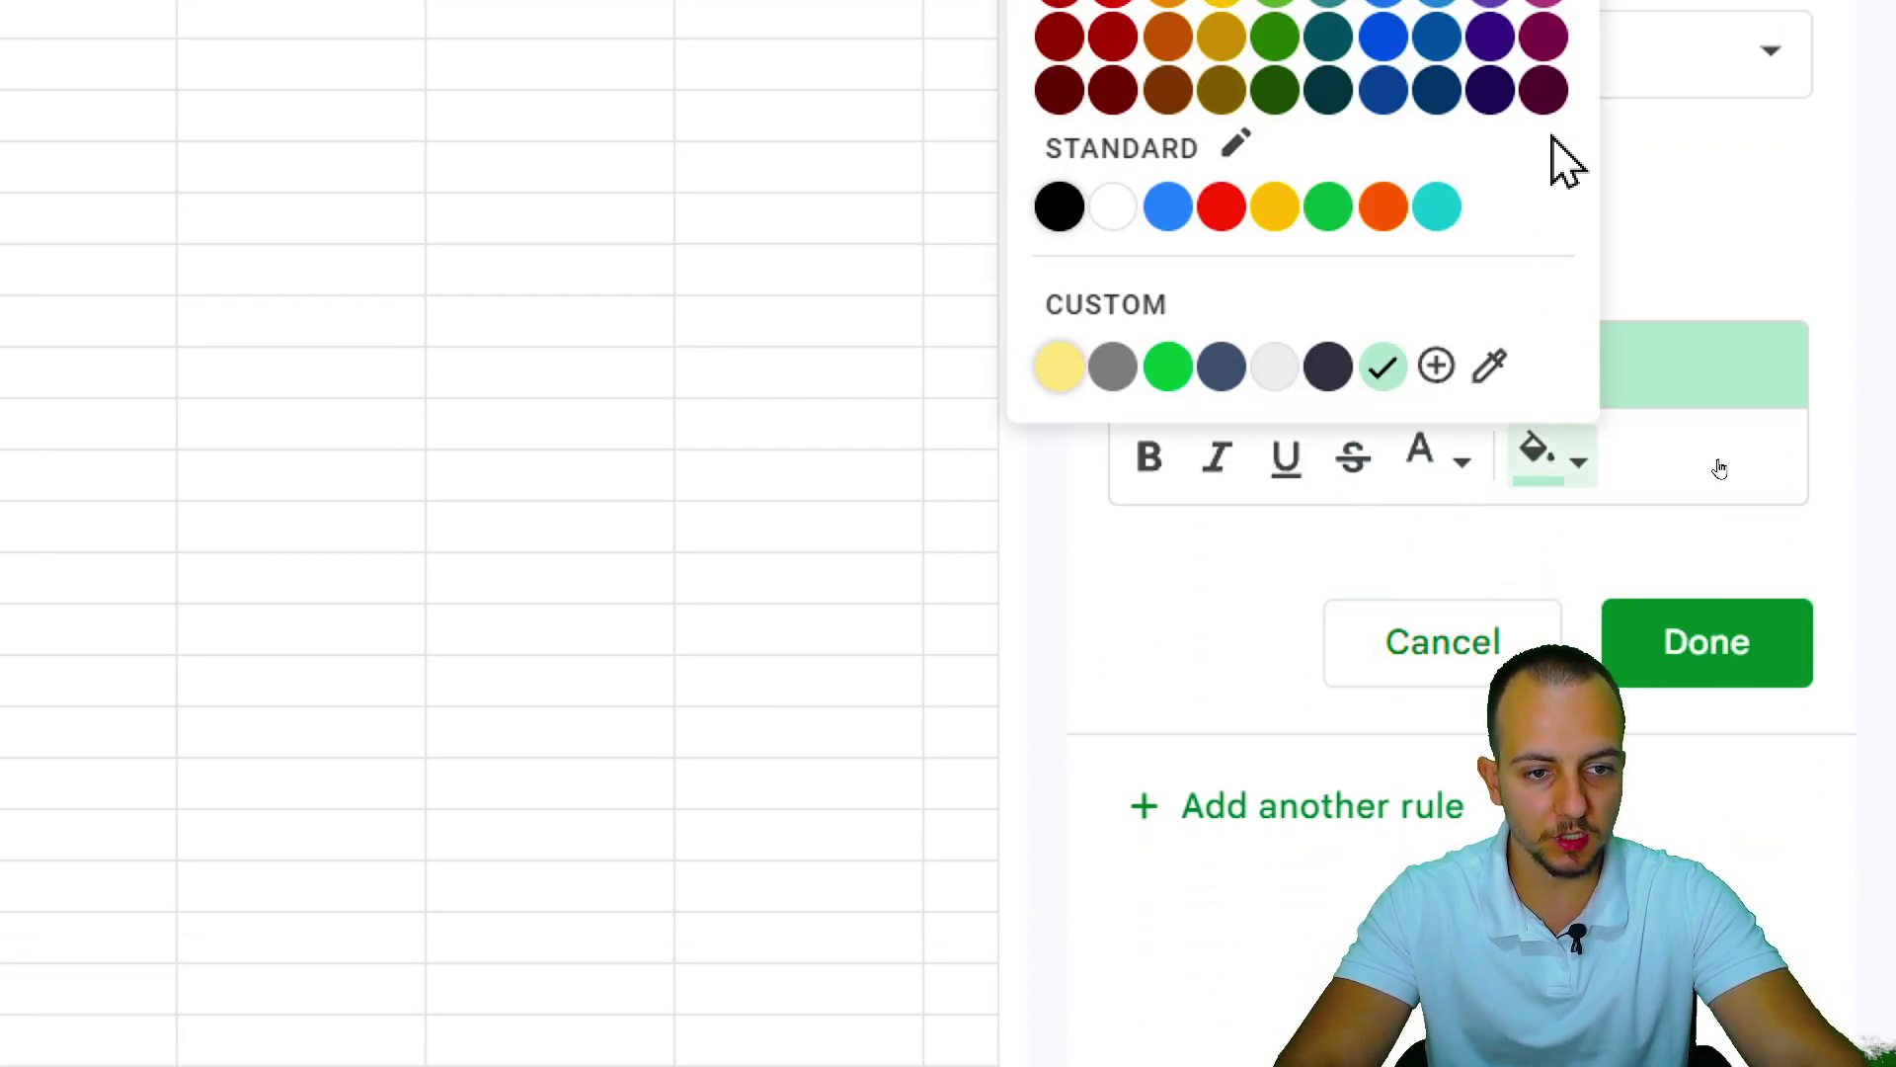
left_click(1723, 505)
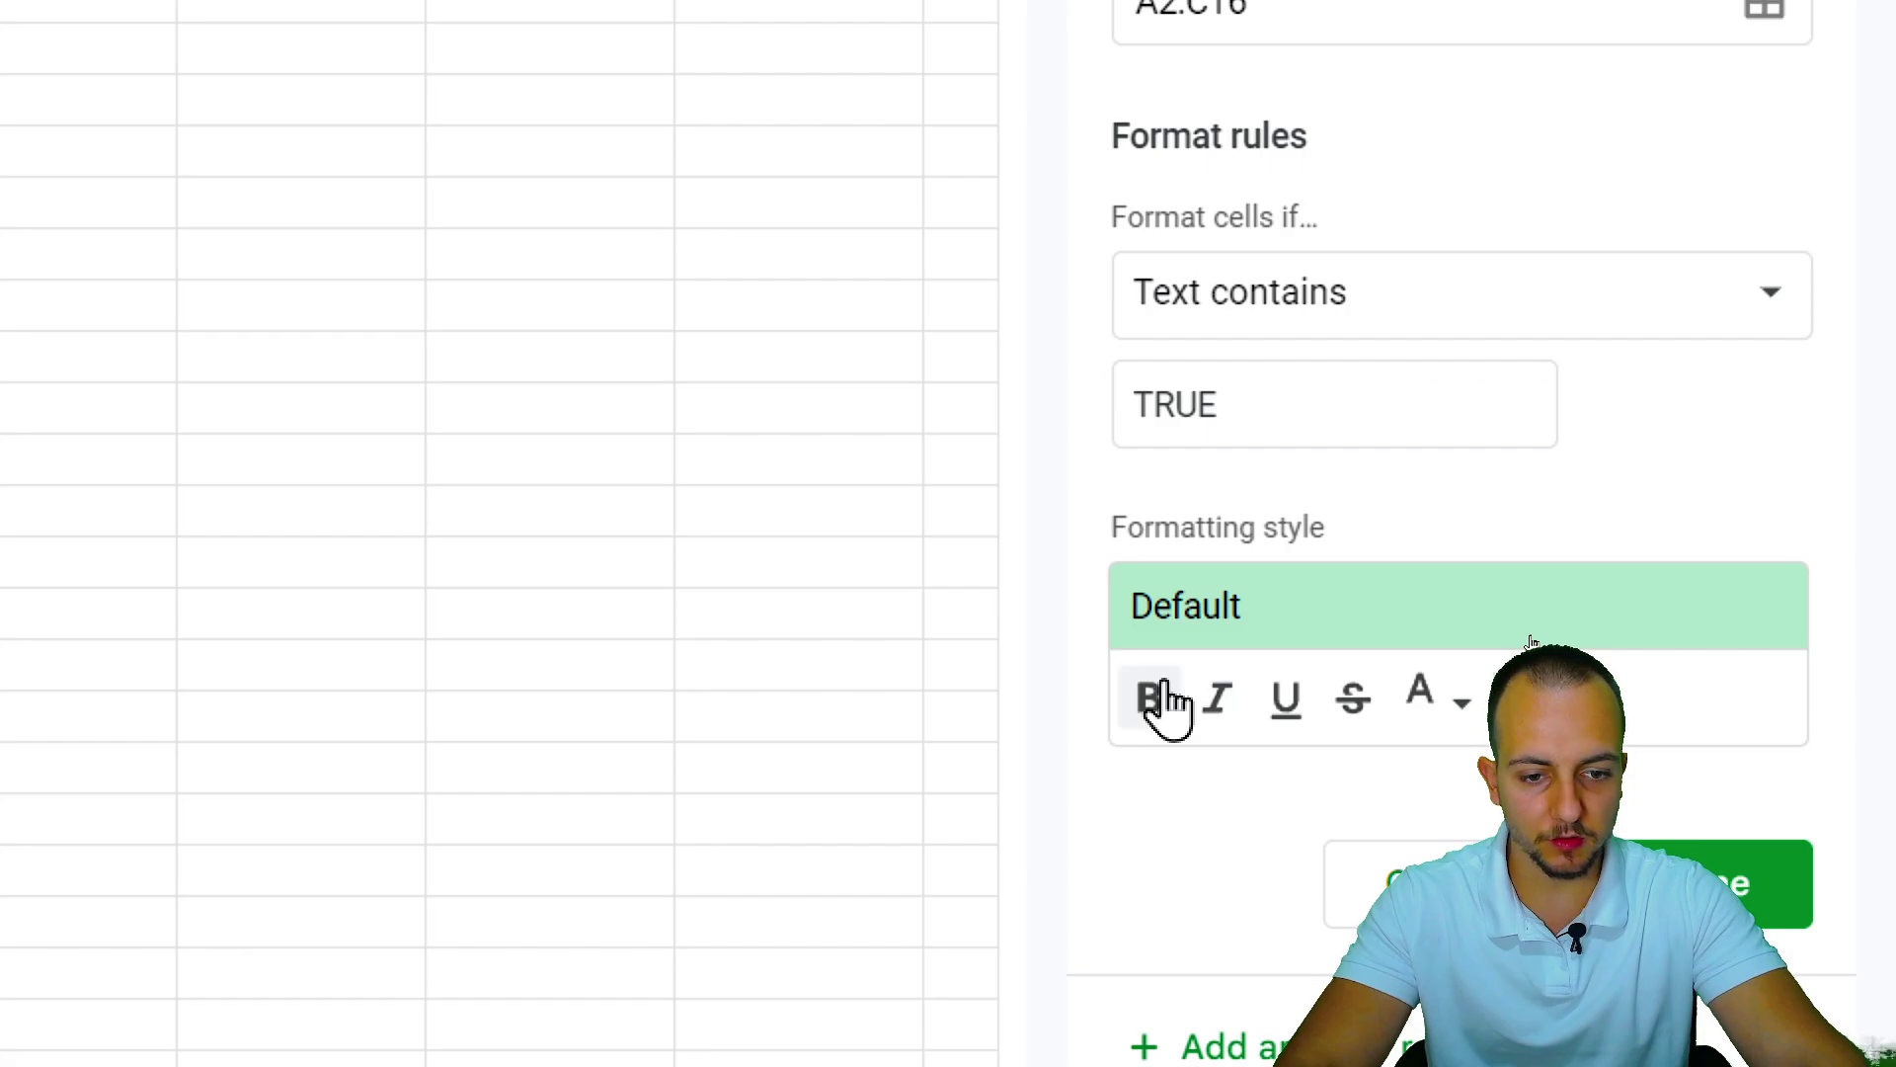
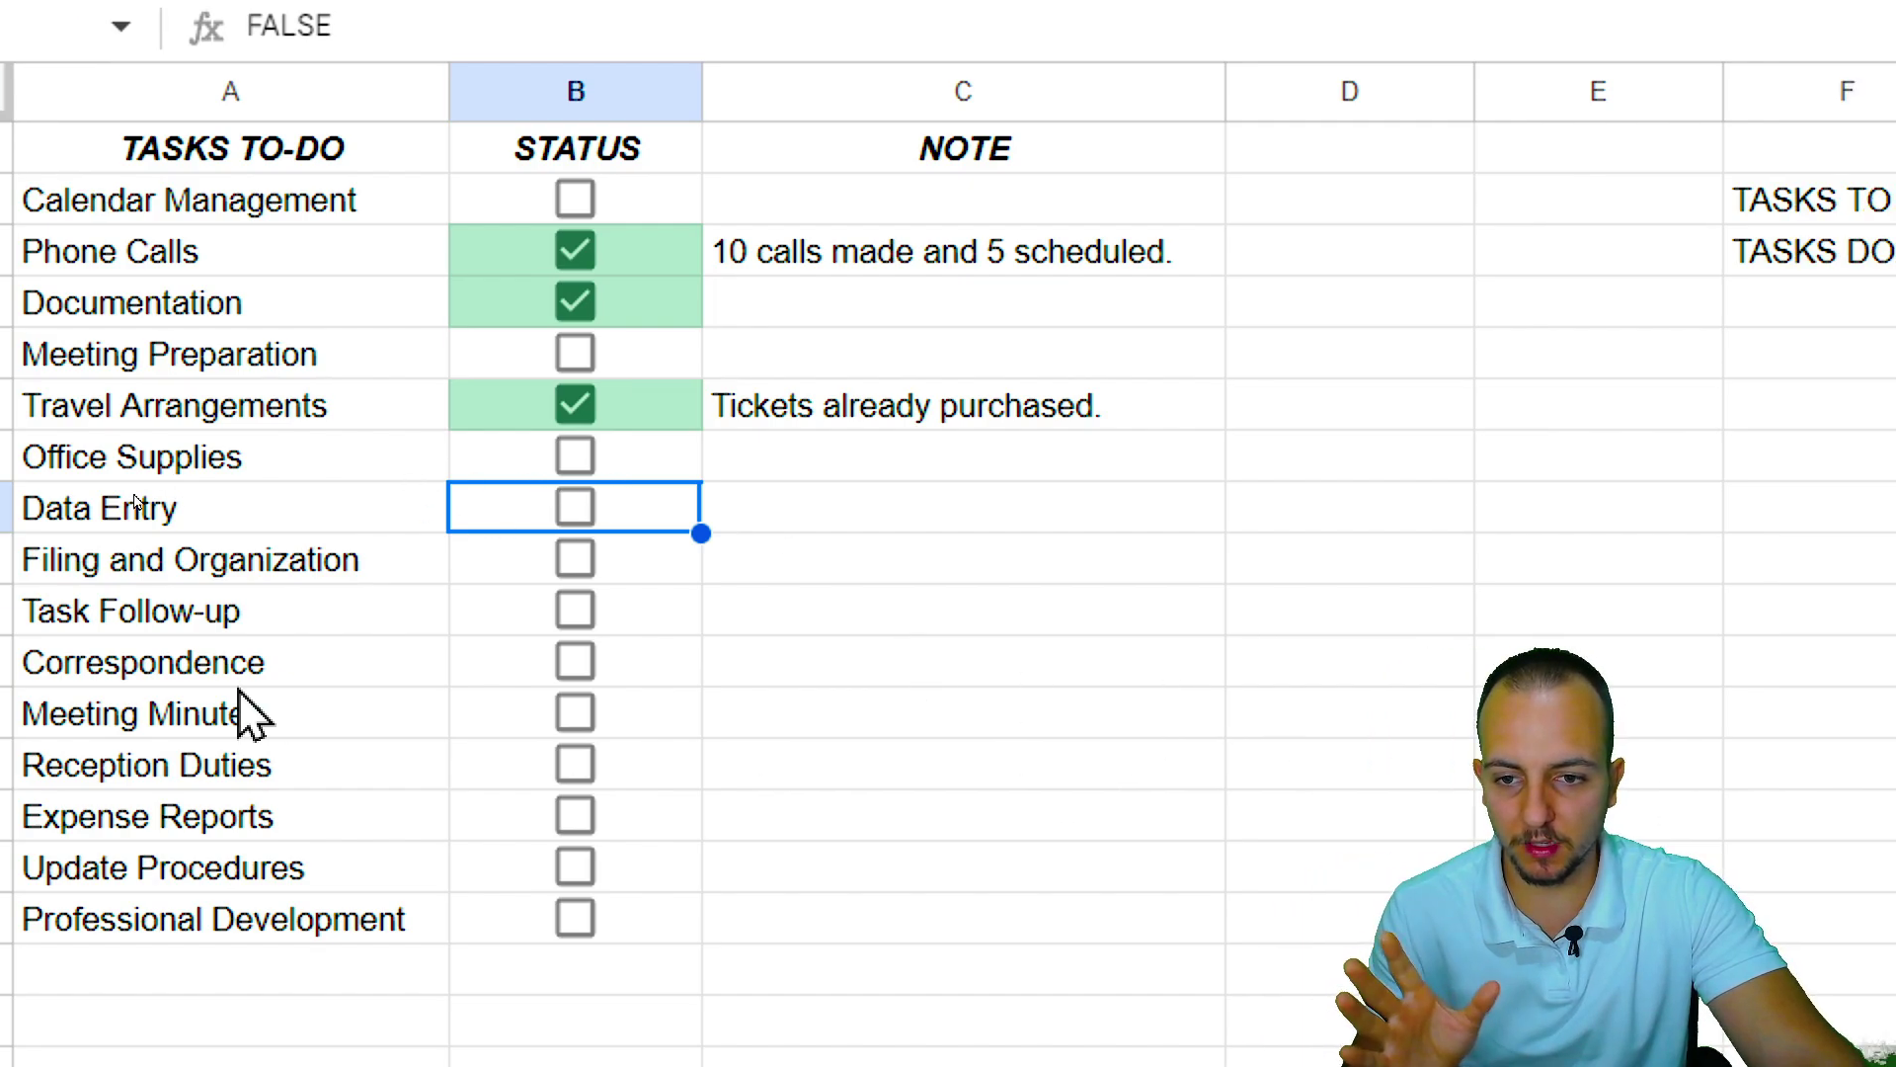
left_click(628, 620)
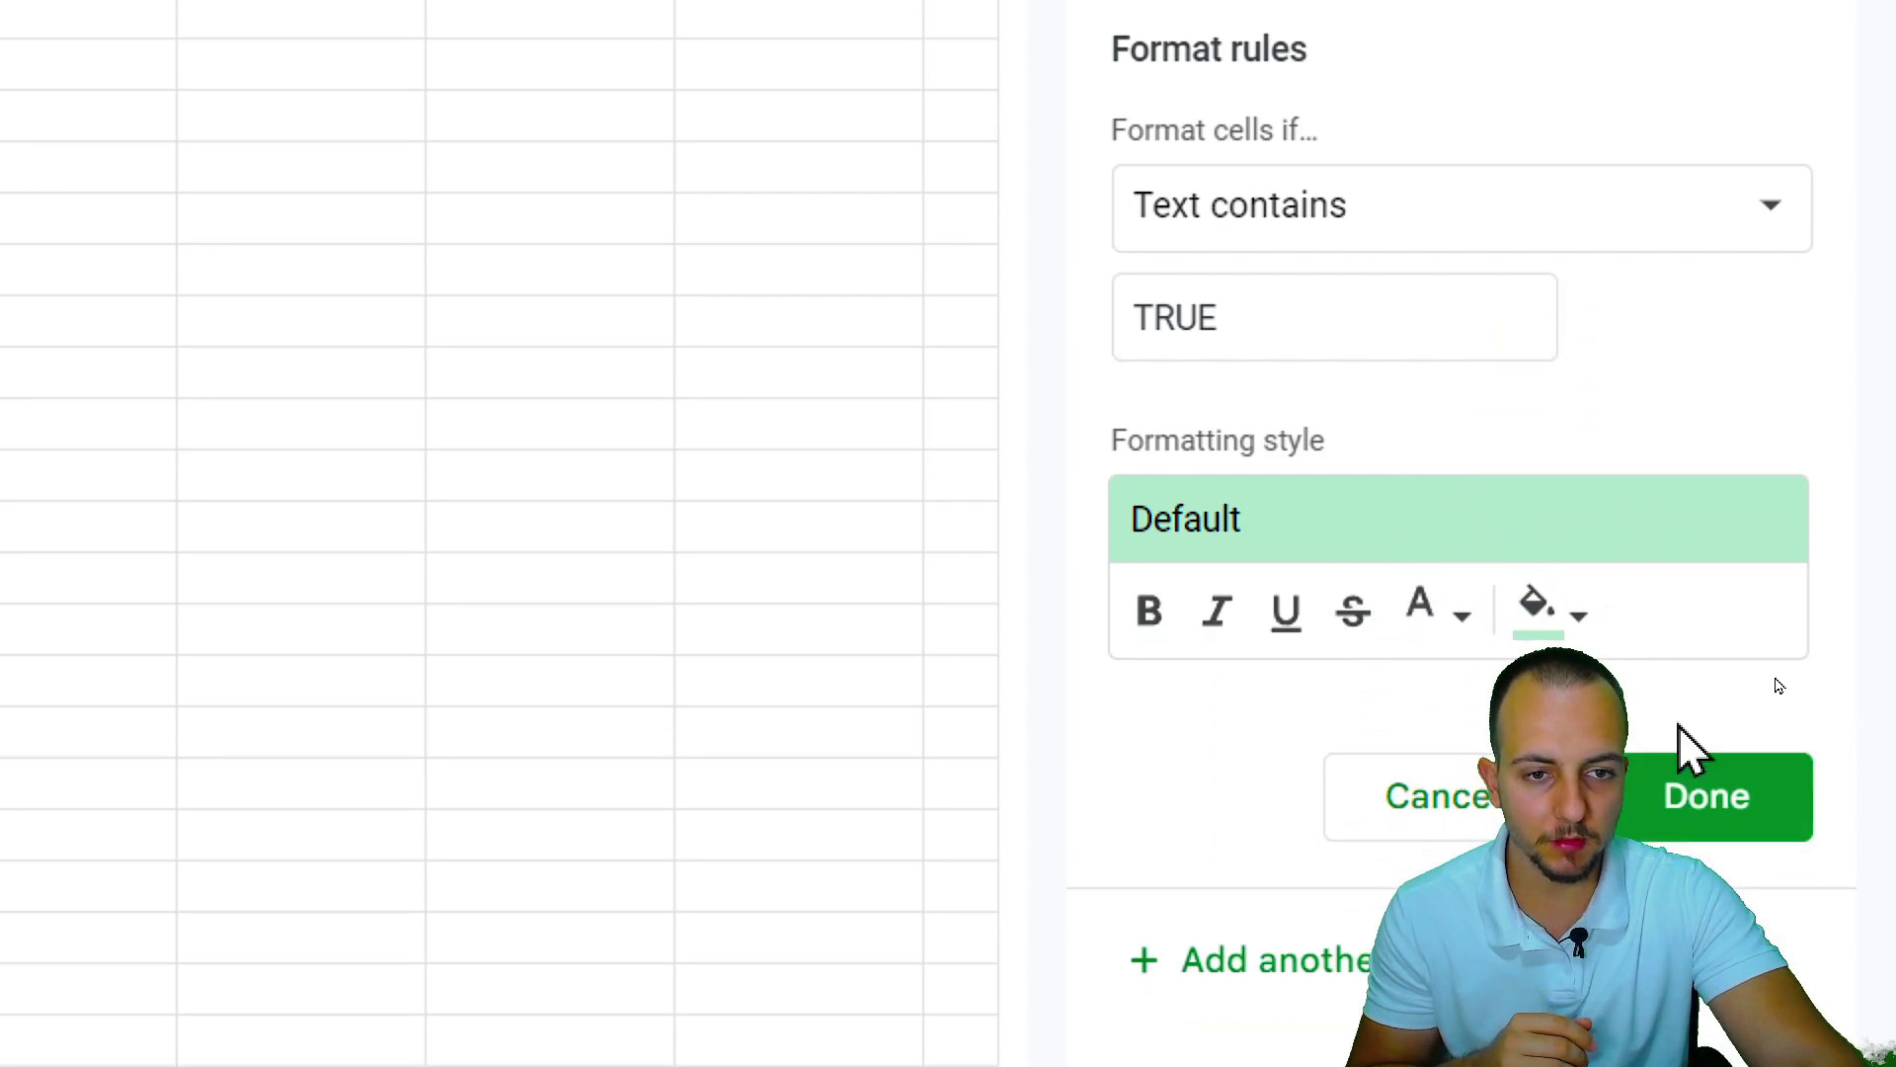
Change the rule's condition to Custom formula is and replace TRUE with an equals sign to start the formula.
left_click(1363, 235)
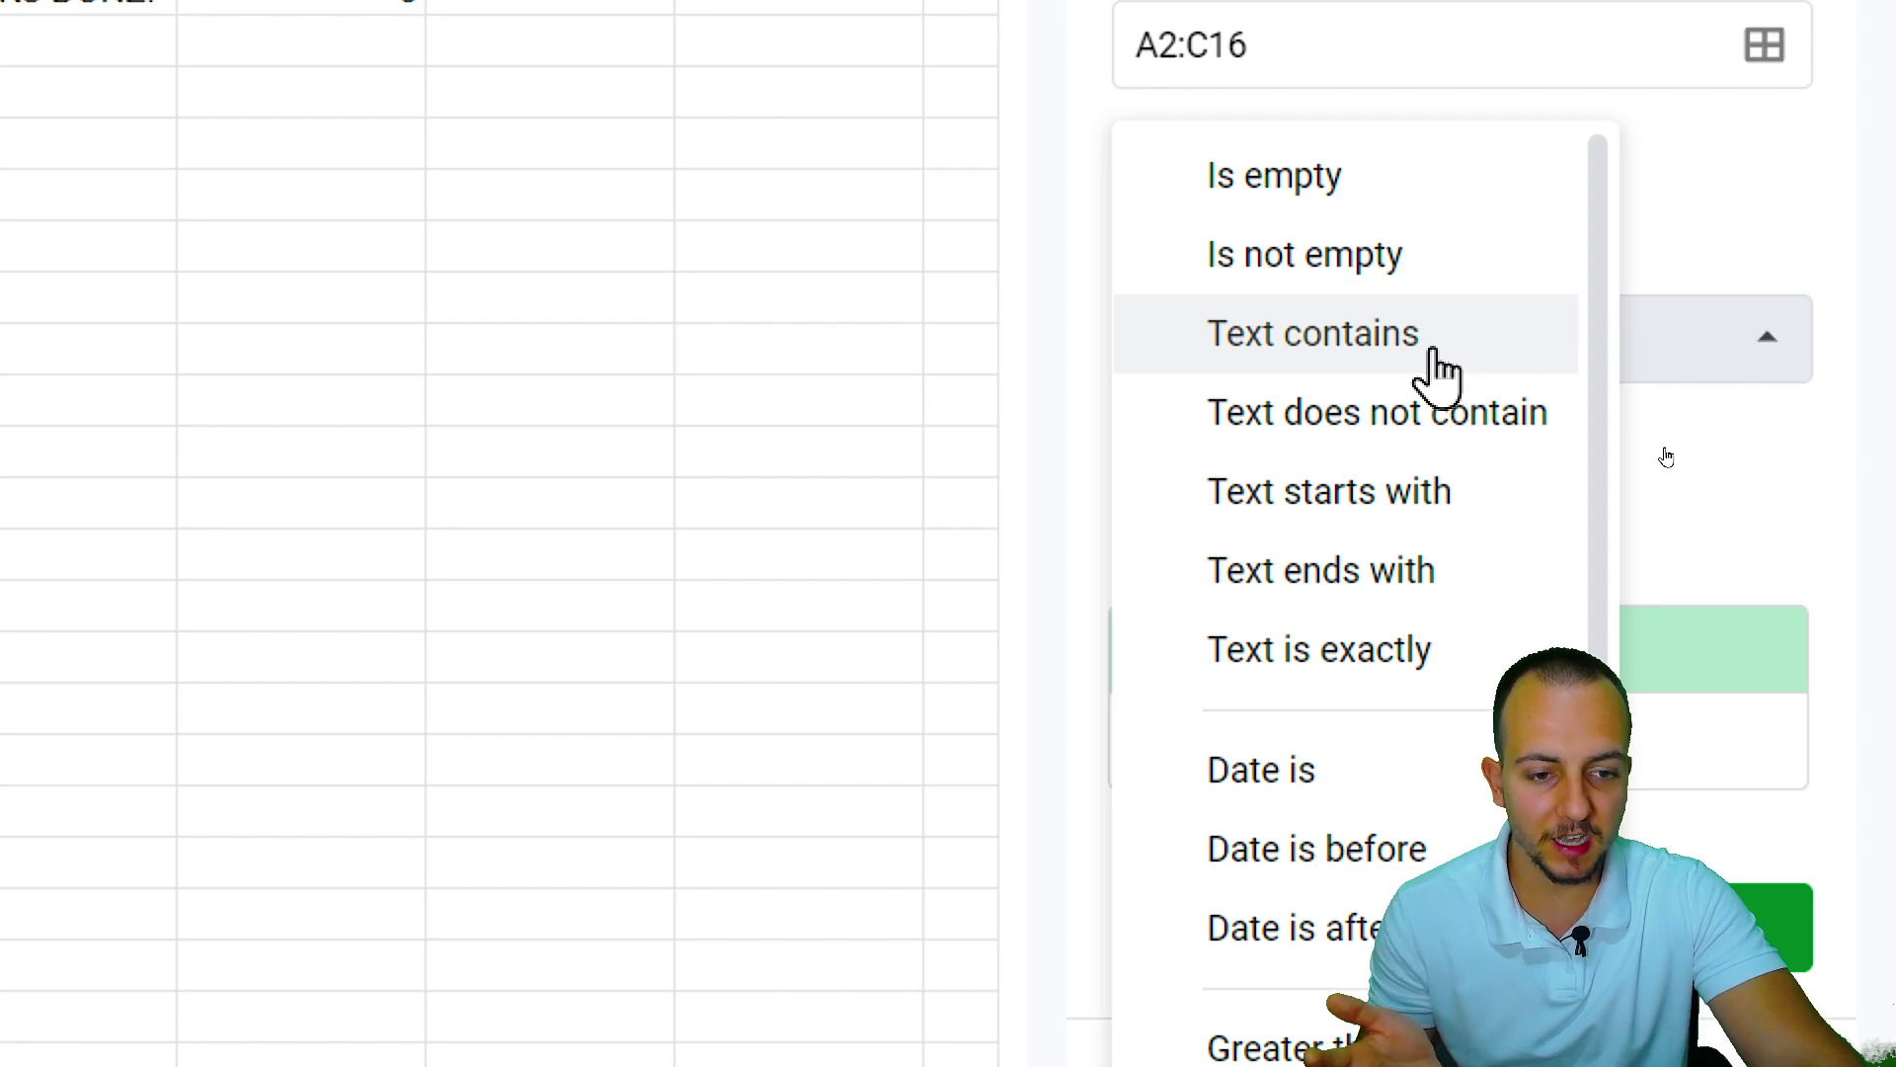
scroll(1383, 889, "down", 2)
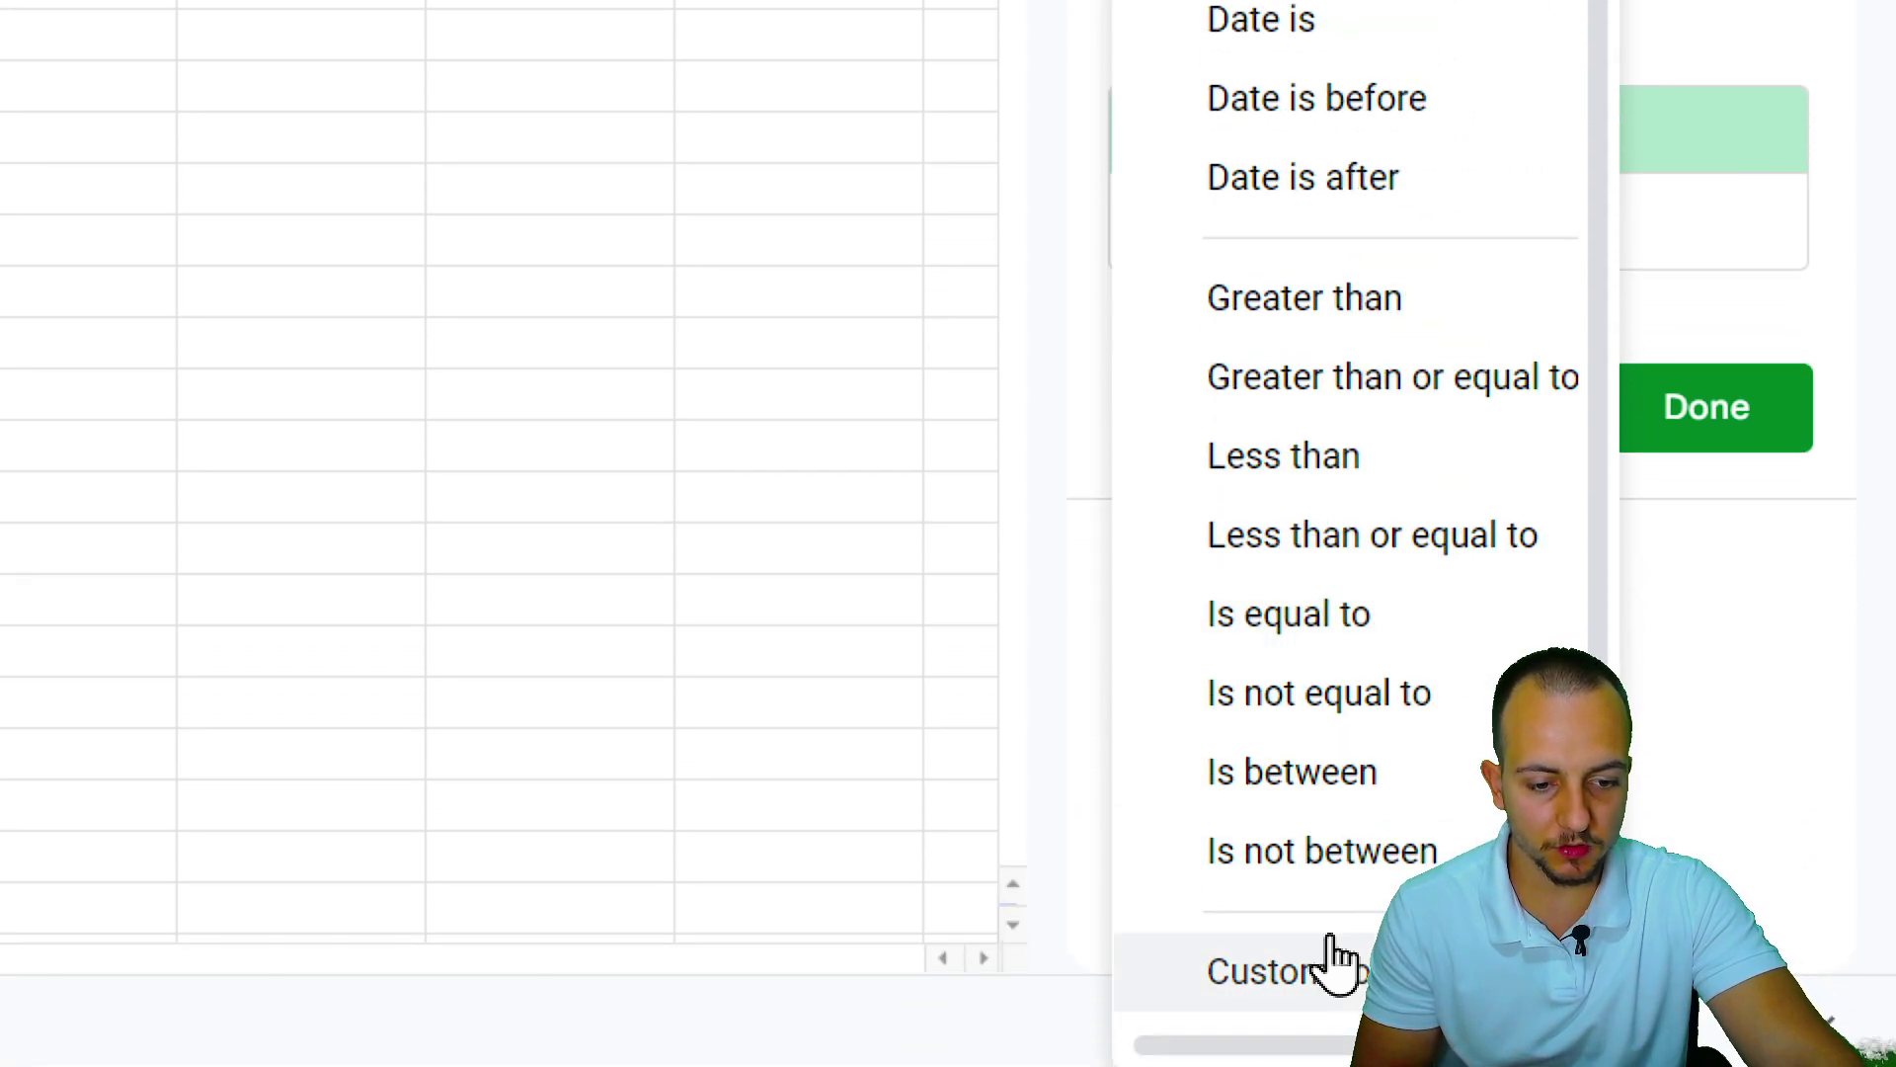
left_click(1322, 973)
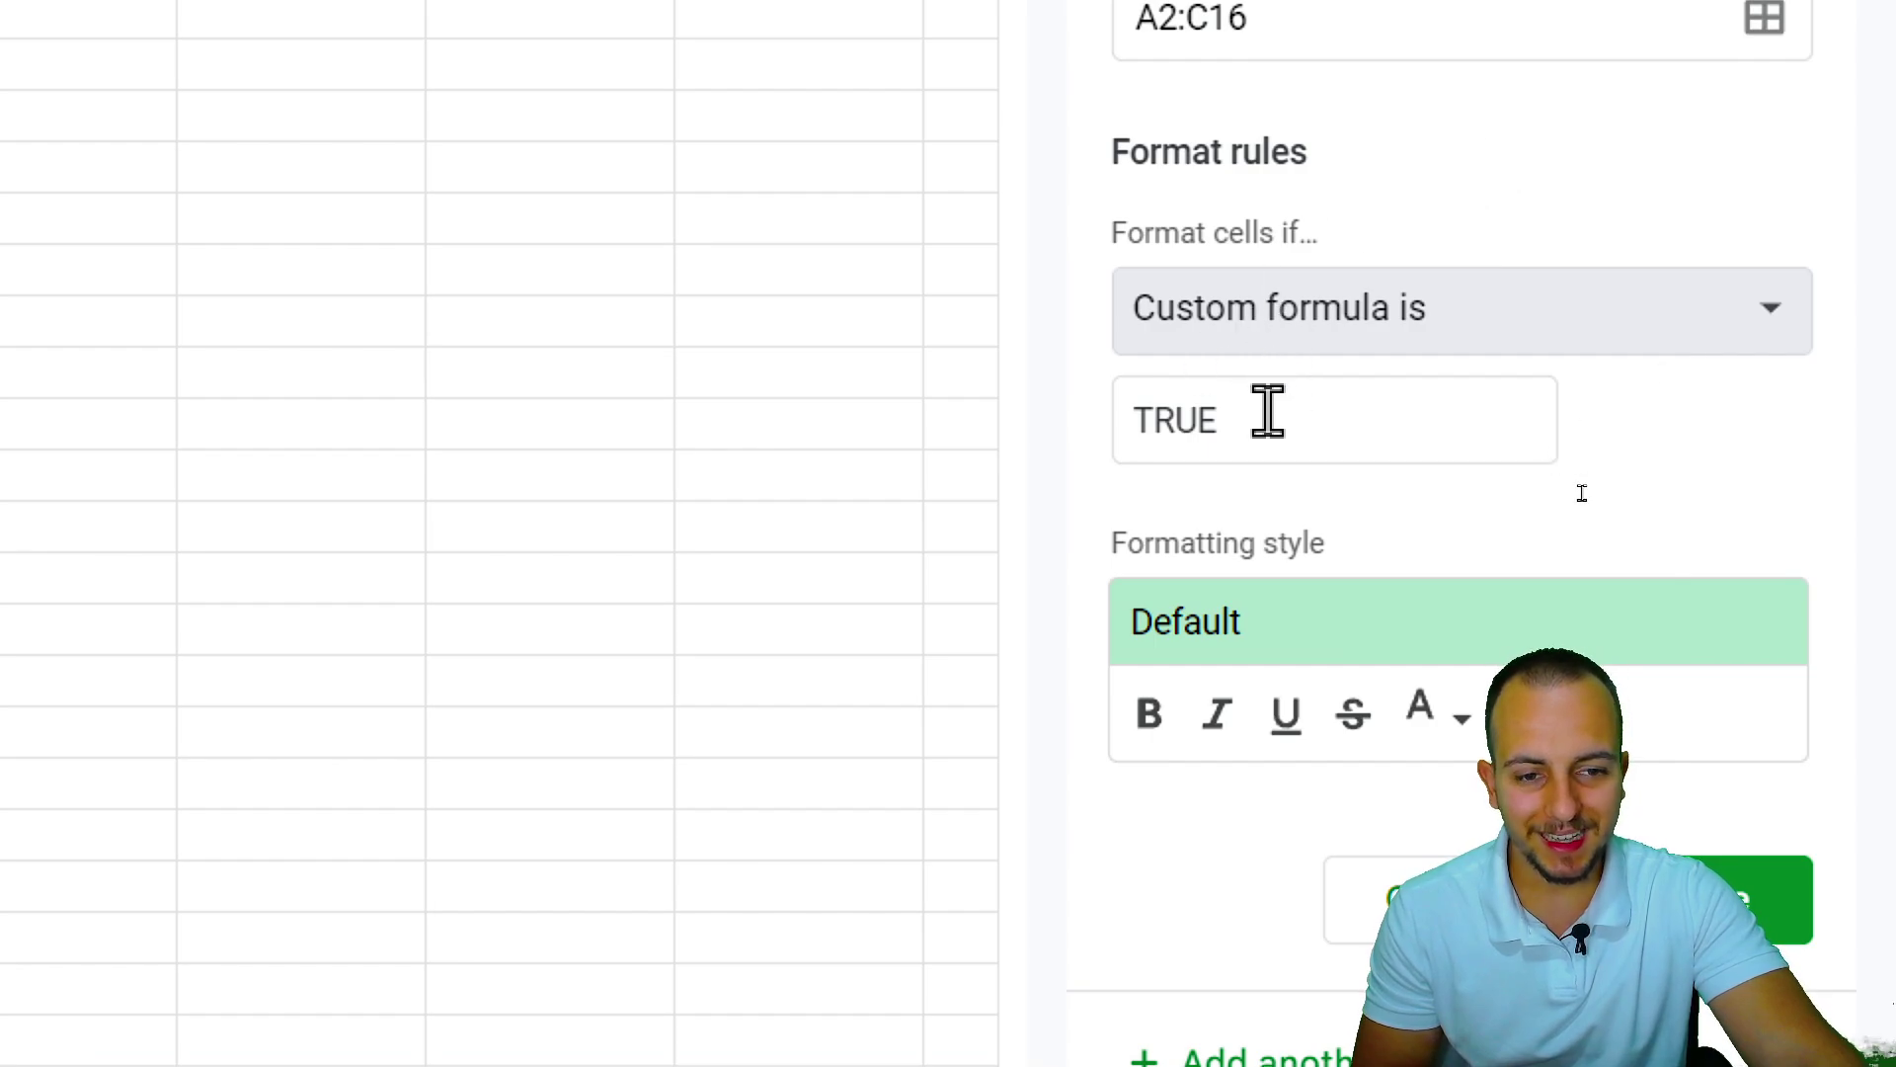
left_click_drag(1265, 413, 1114, 435)
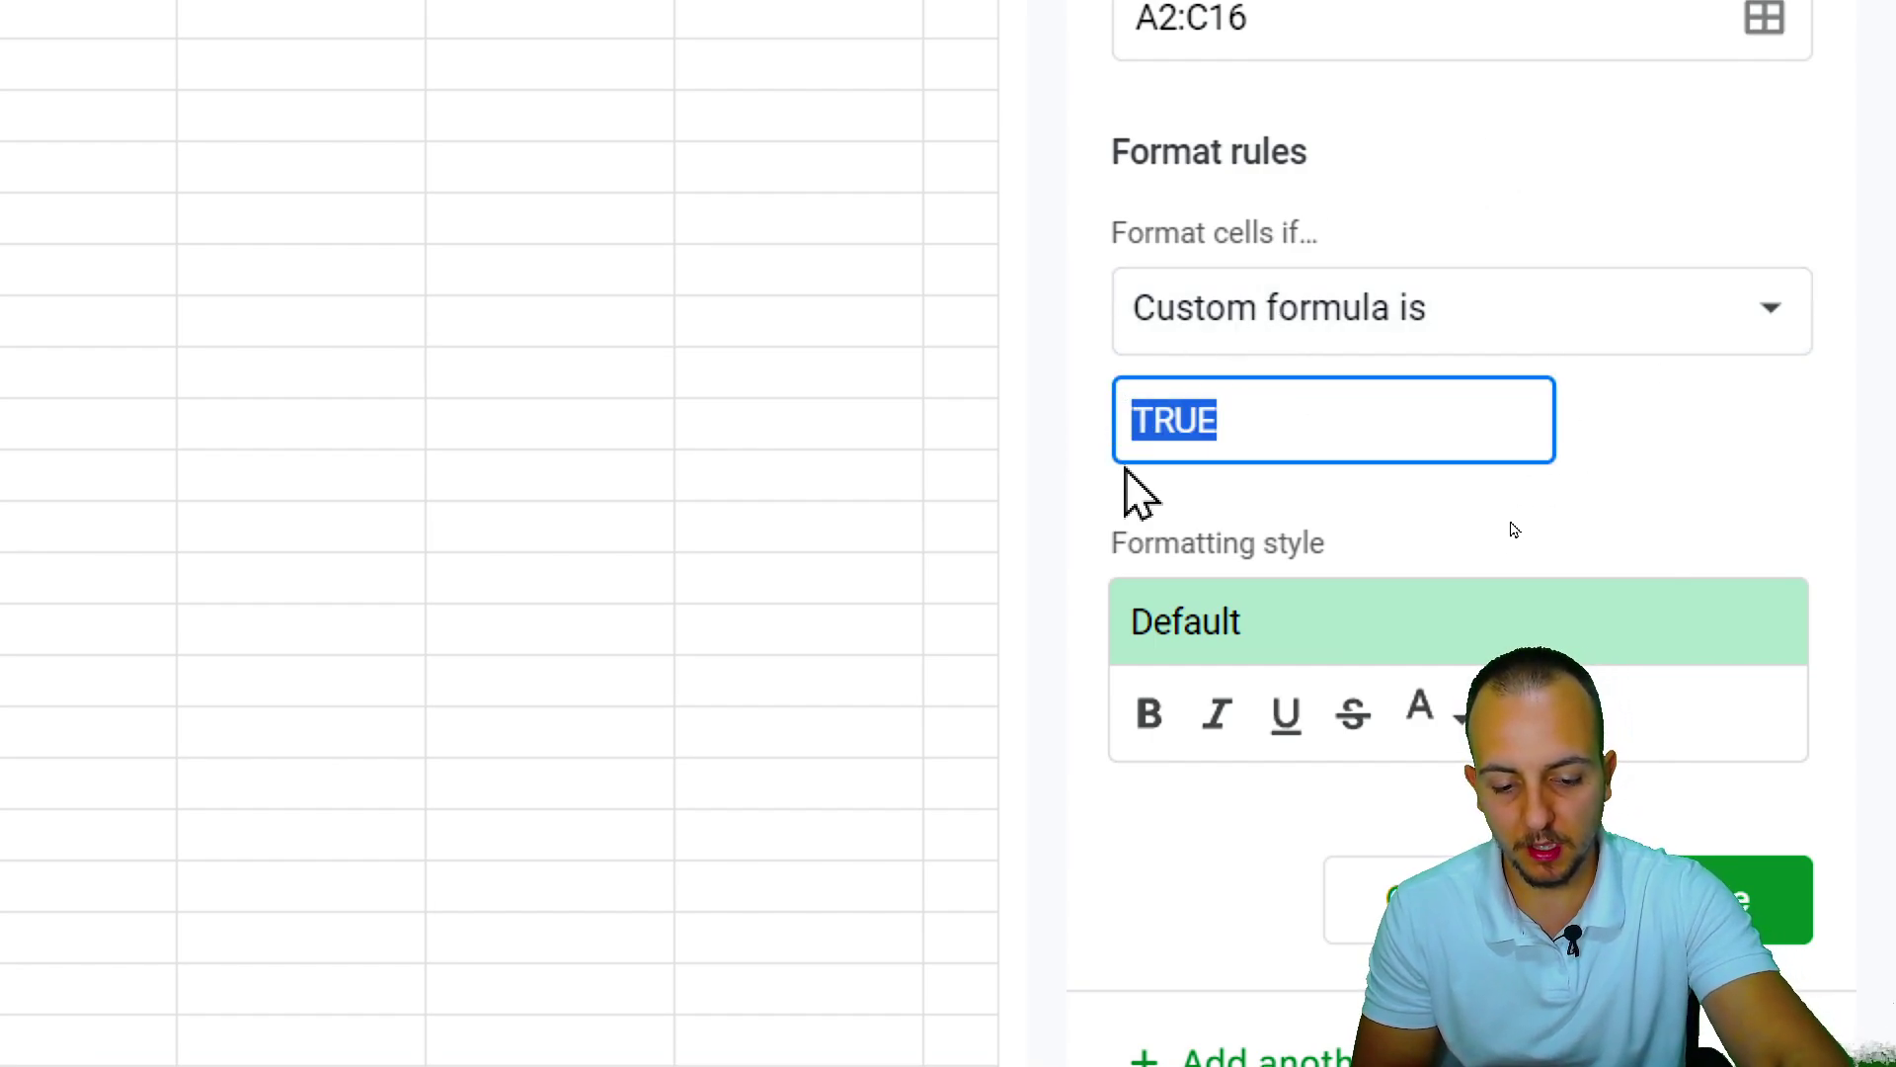
type("=")
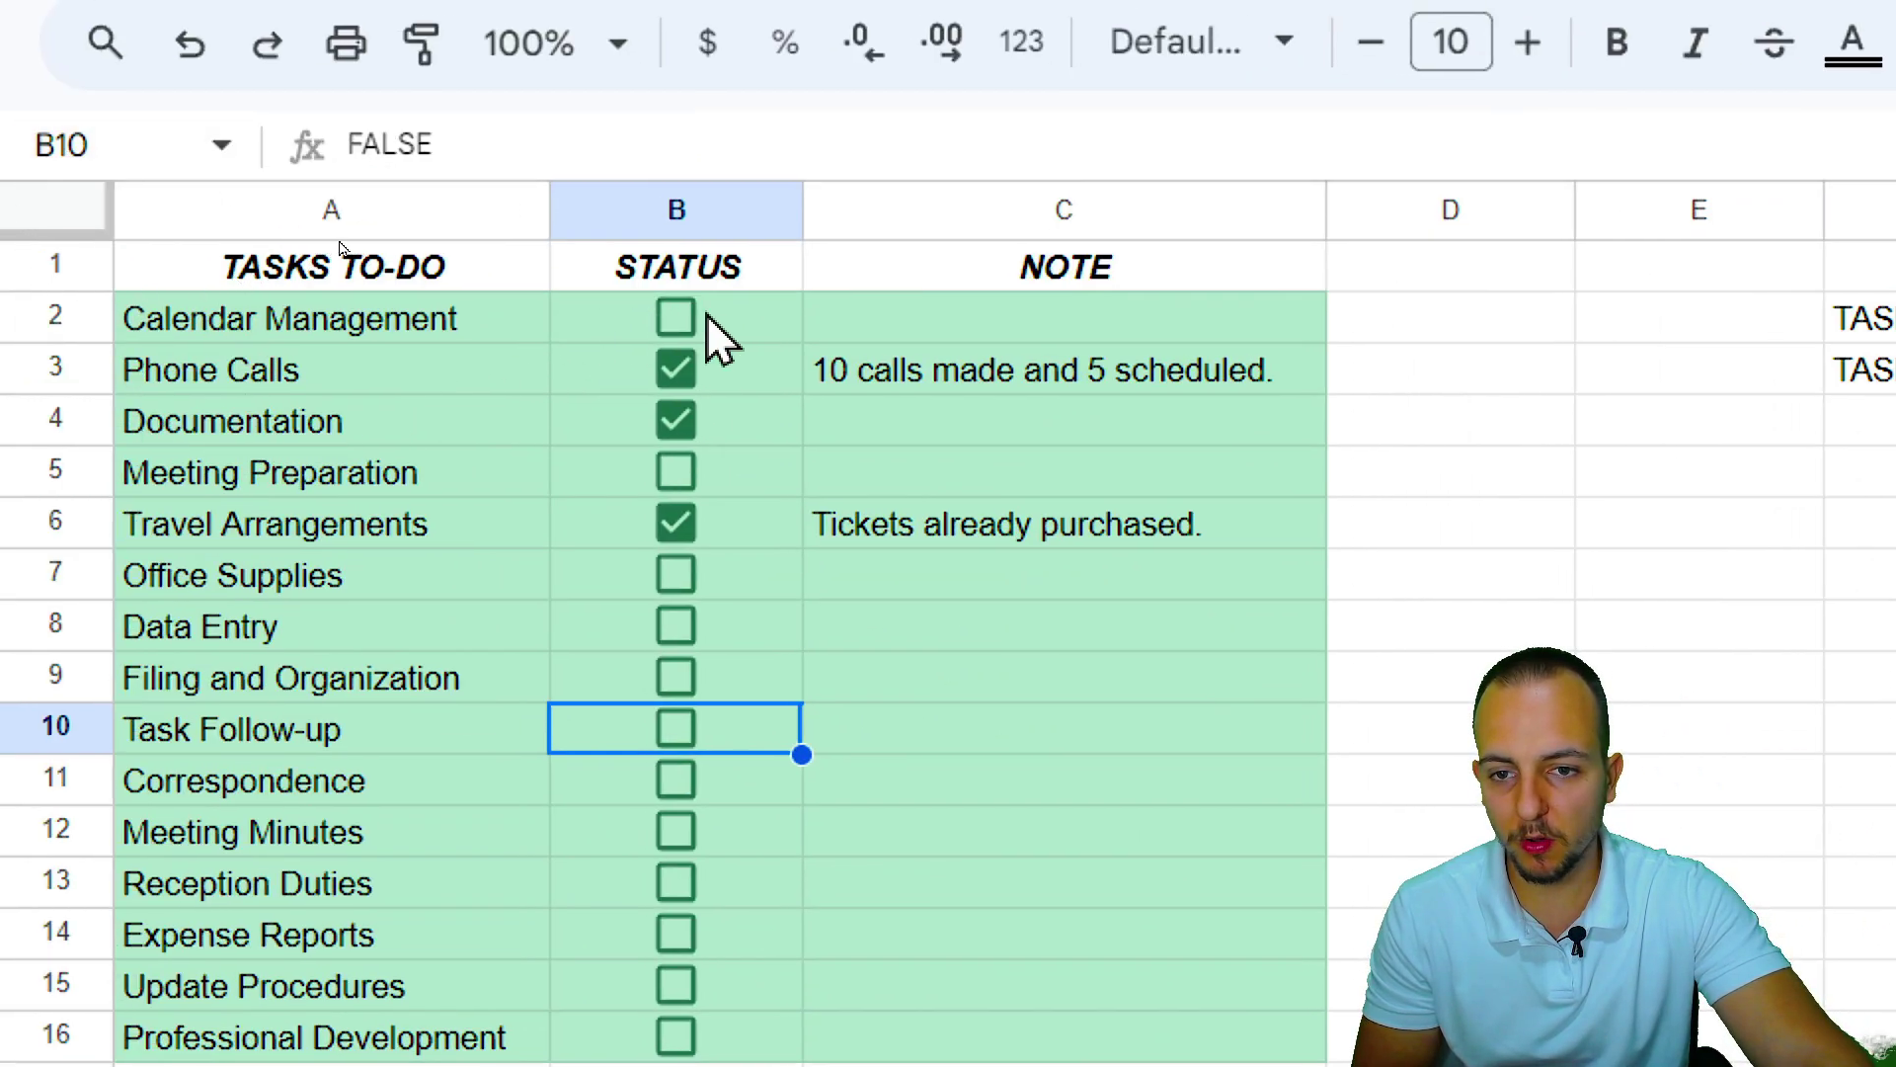
mouse_move(613, 278)
left_mouse_down()
mouse_move(732, 353)
mouse_move(875, 499)
left_mouse_up()
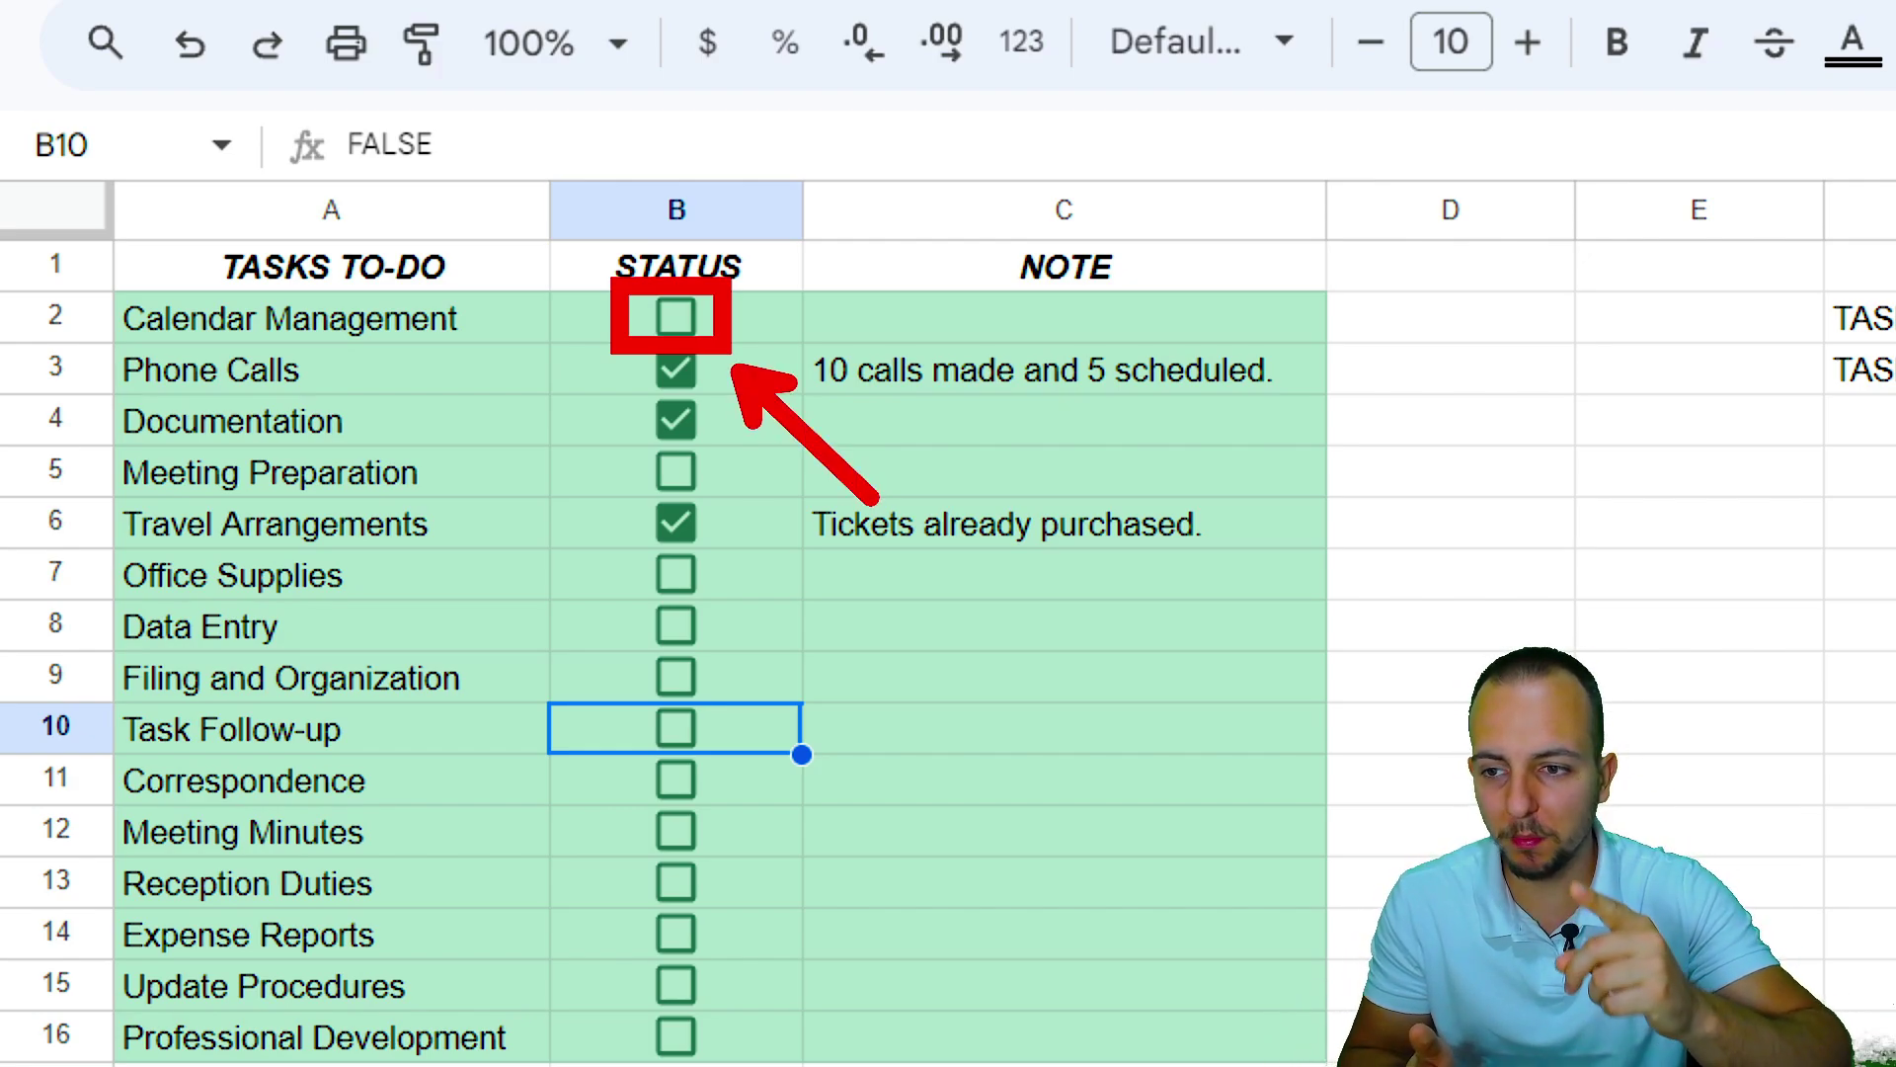
key("ctrl+z")
key("ctrl+z")
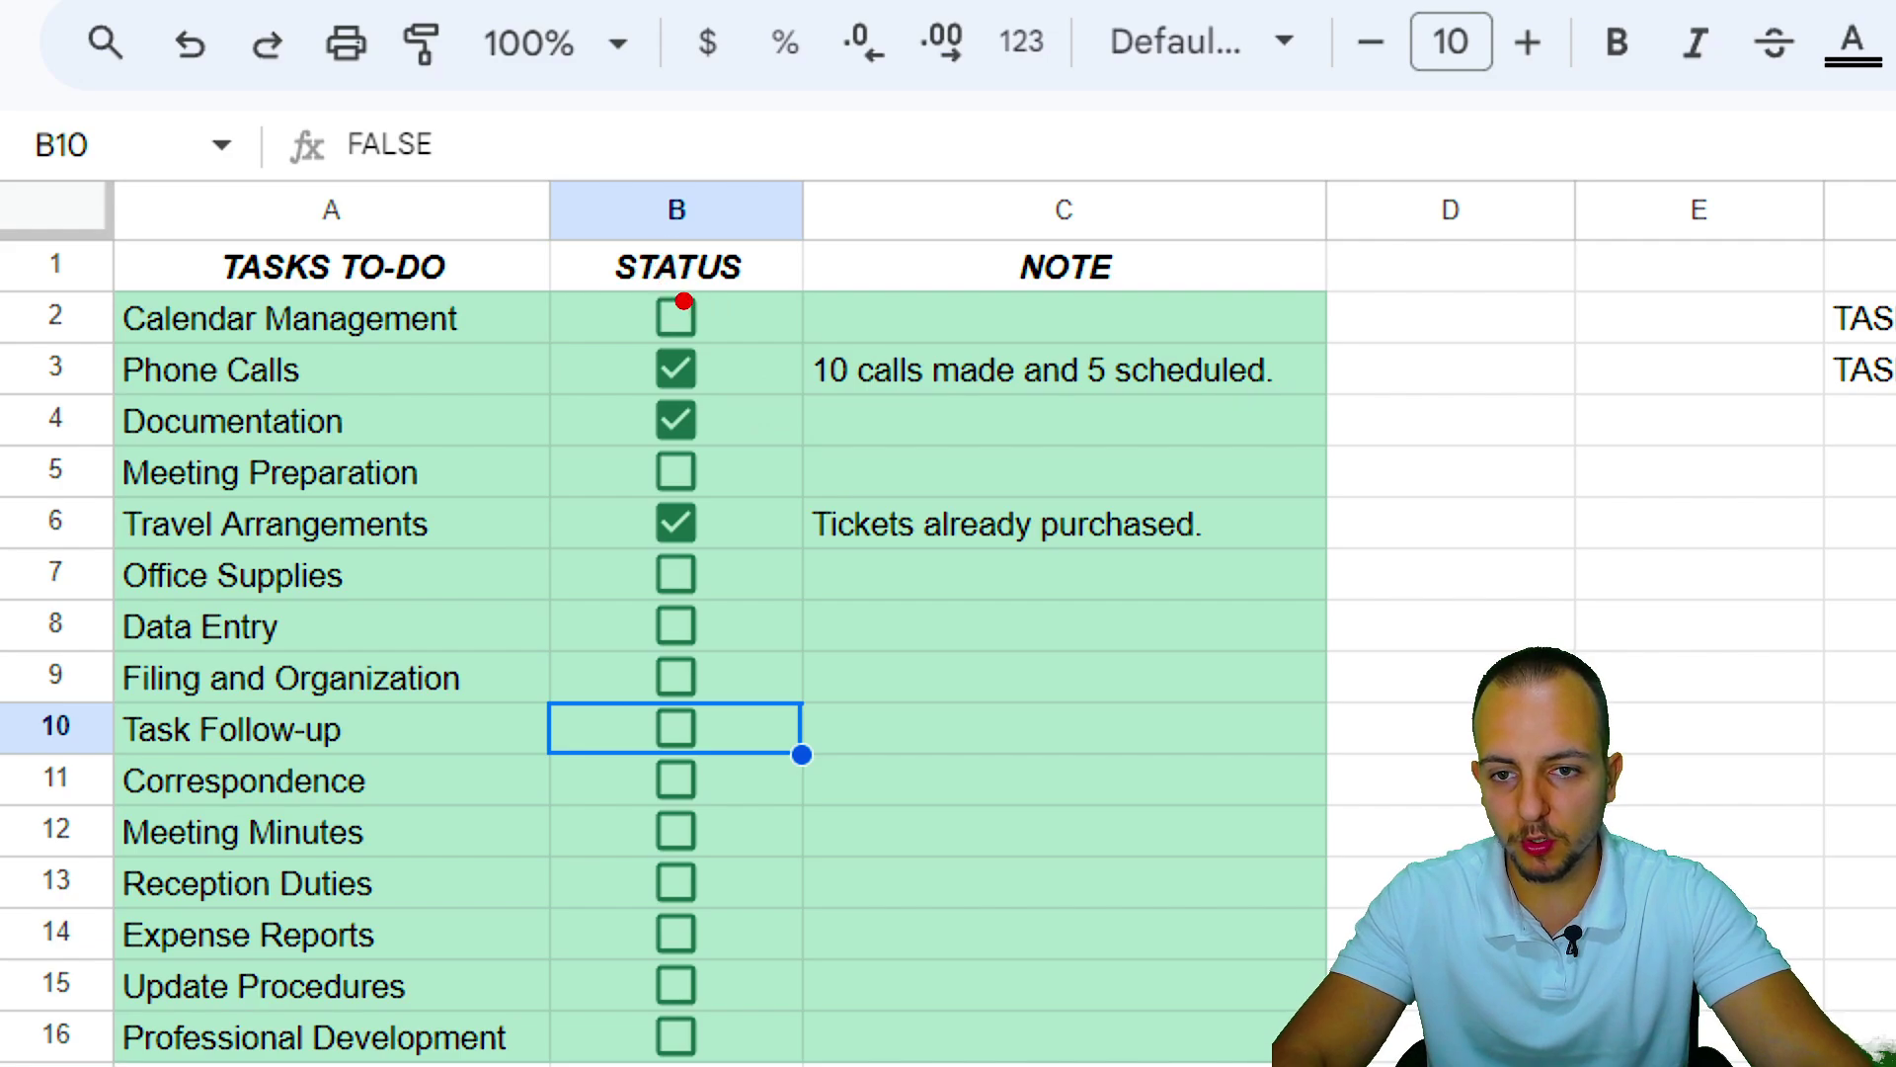
mouse_move(684, 197)
left_mouse_down()
mouse_move(684, 300)
mouse_move(99, 317)
left_mouse_up()
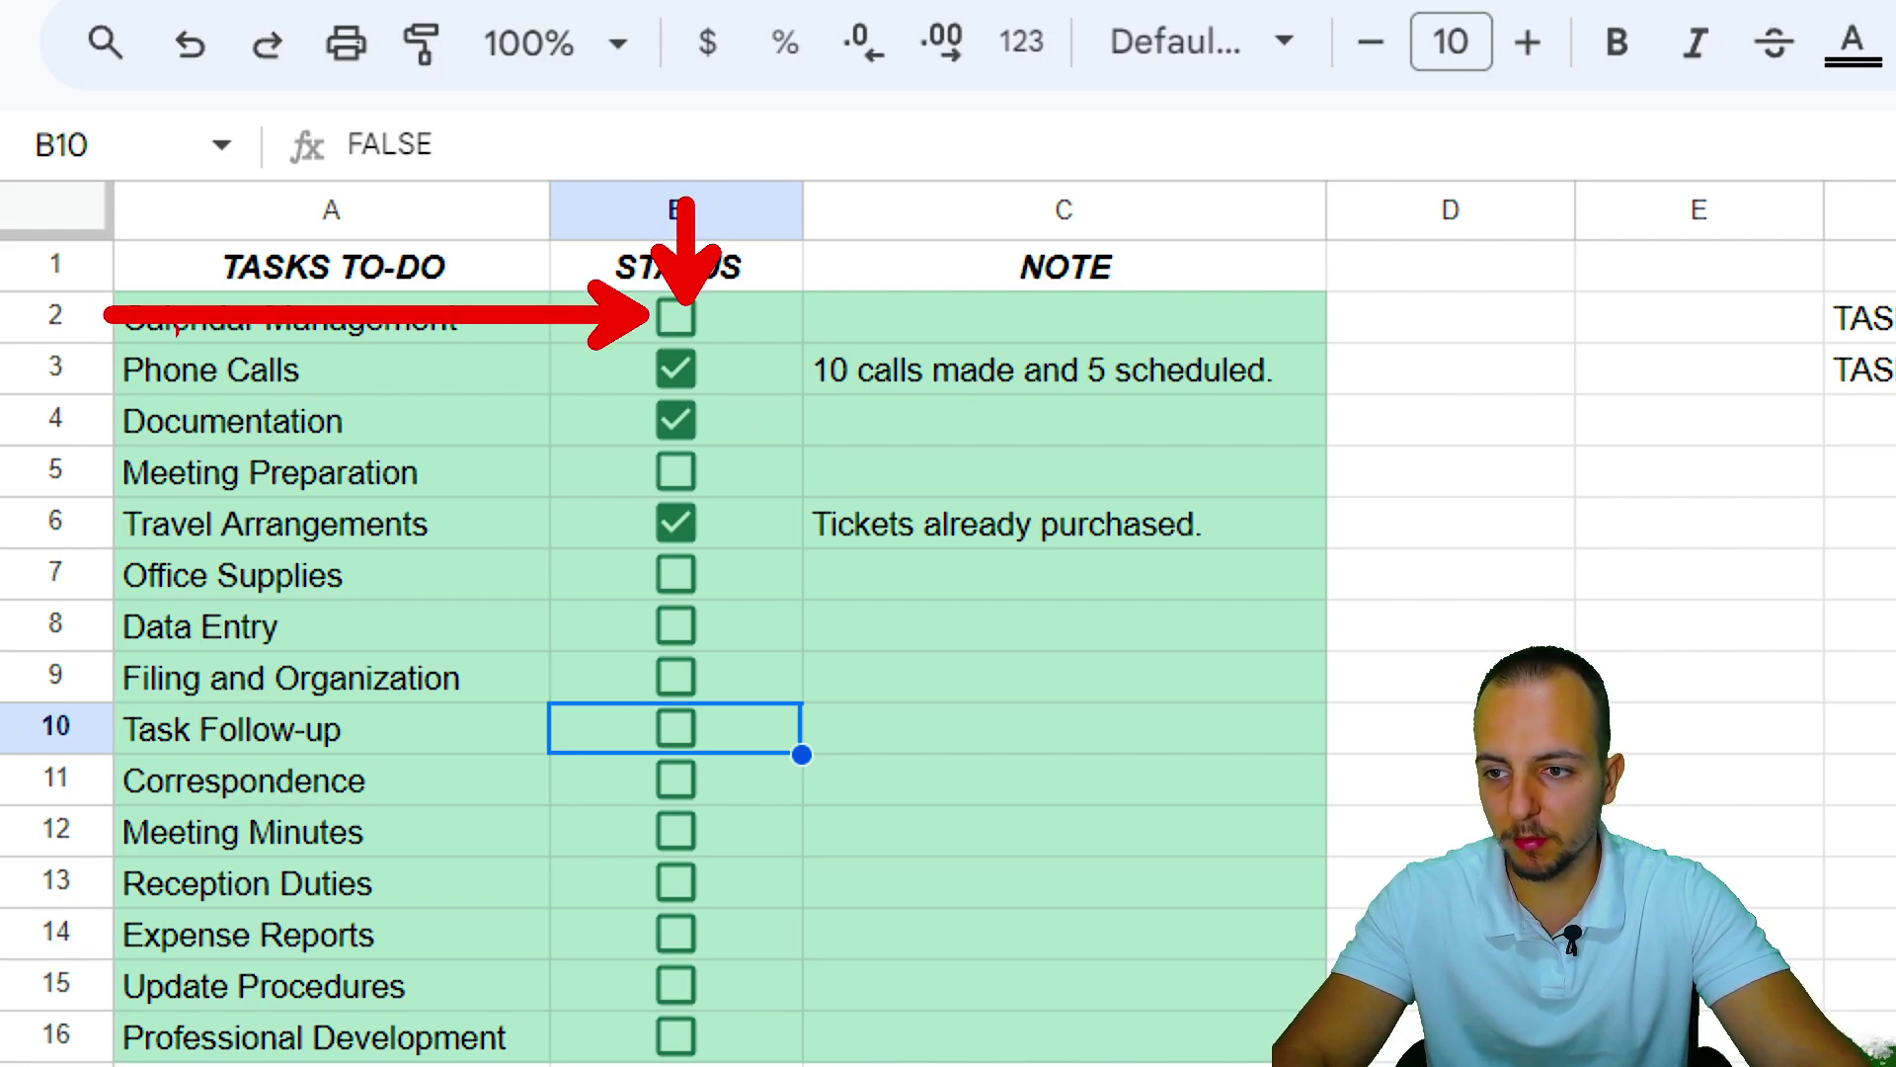
left_click_drag(630, 257, 702, 355)
key("Escape")
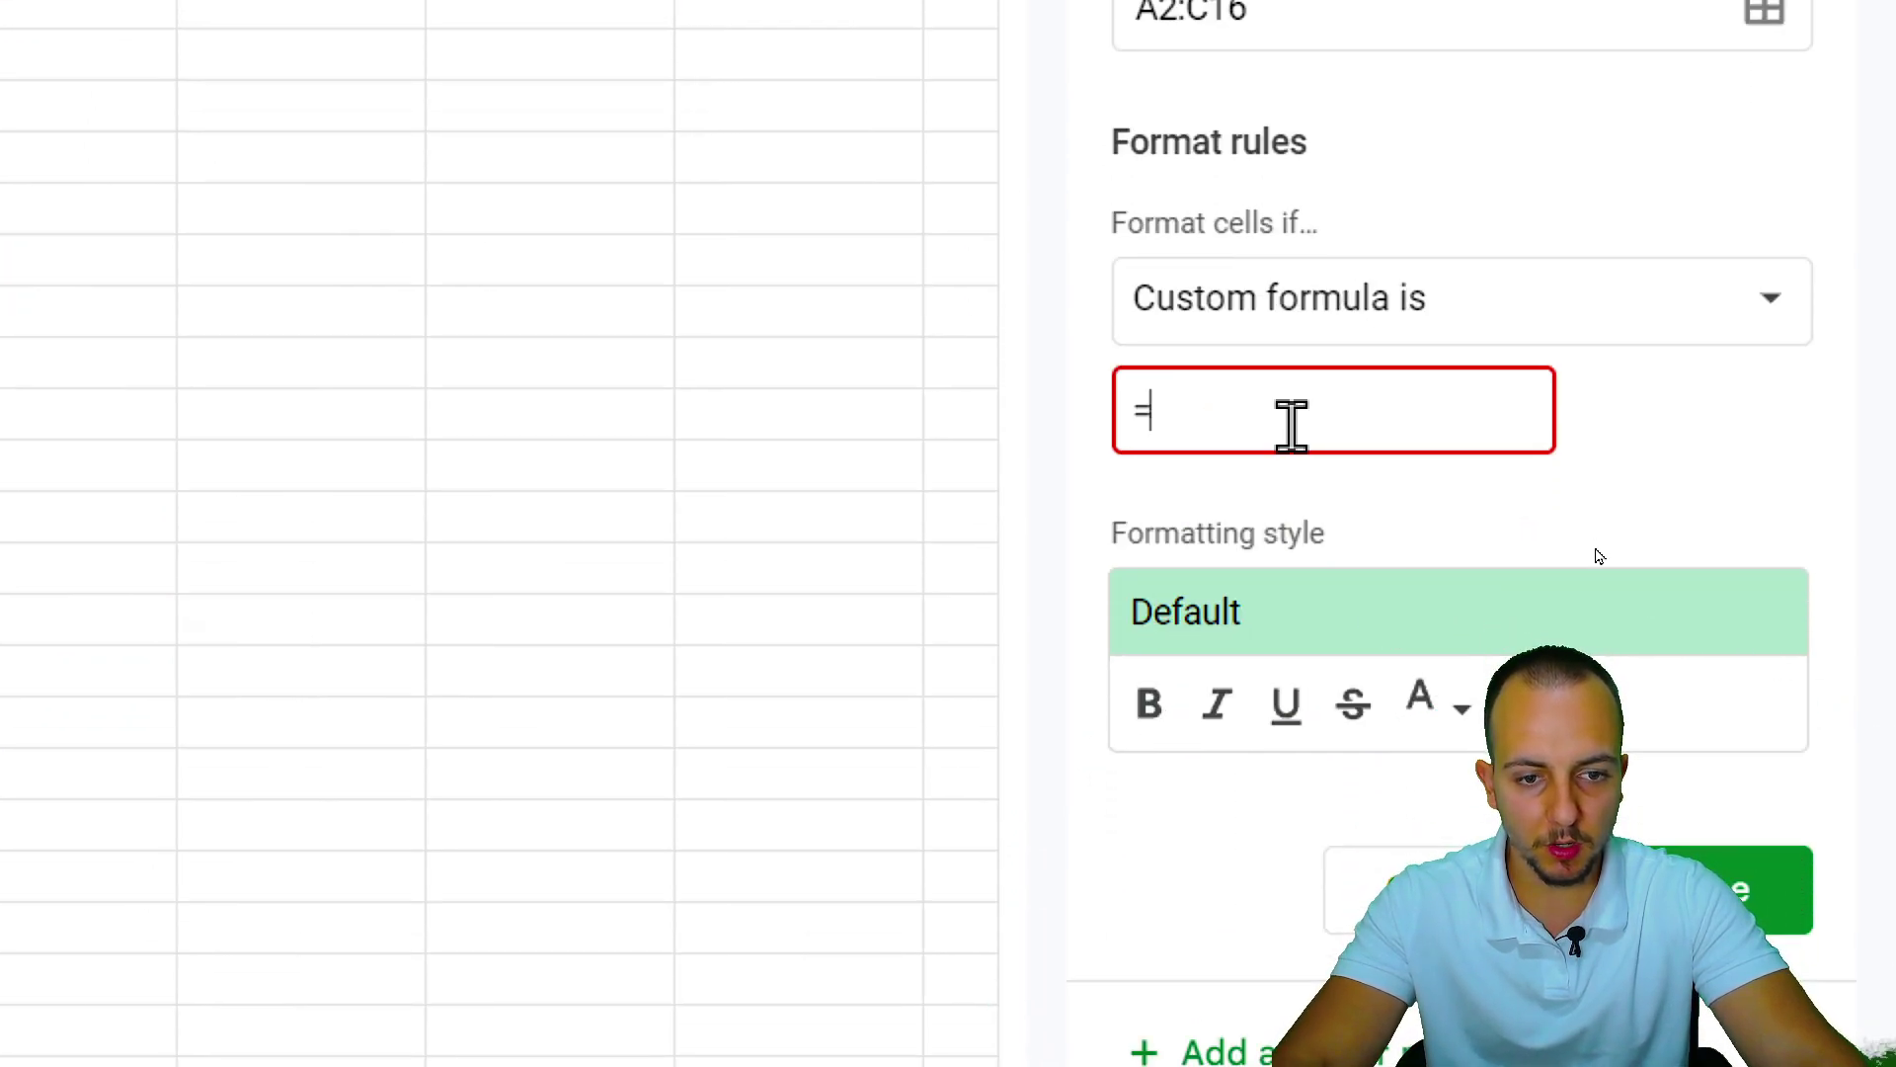
Complete the rule's custom formula as =$B2=TRUE, locking the reference to column B.
type("B2")
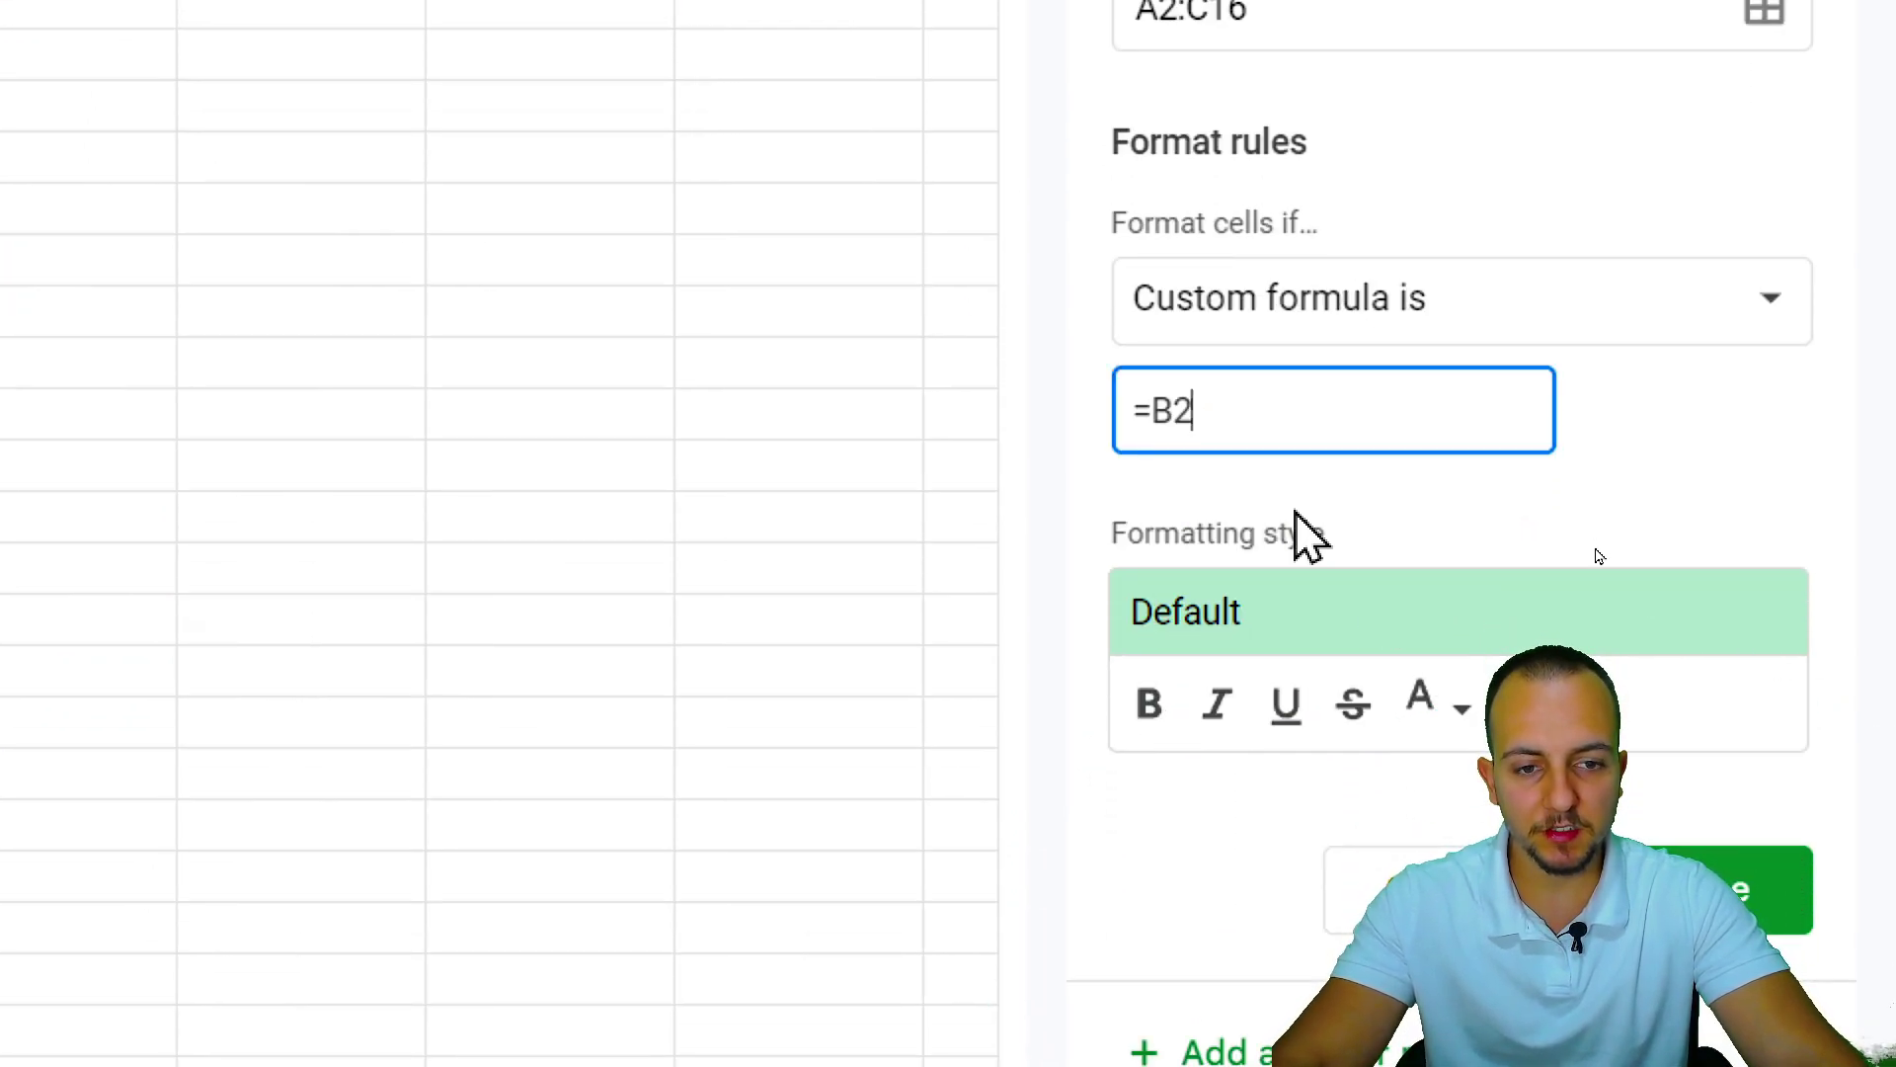
left_click_drag(1161, 414, 1174, 414)
left_click(1170, 419)
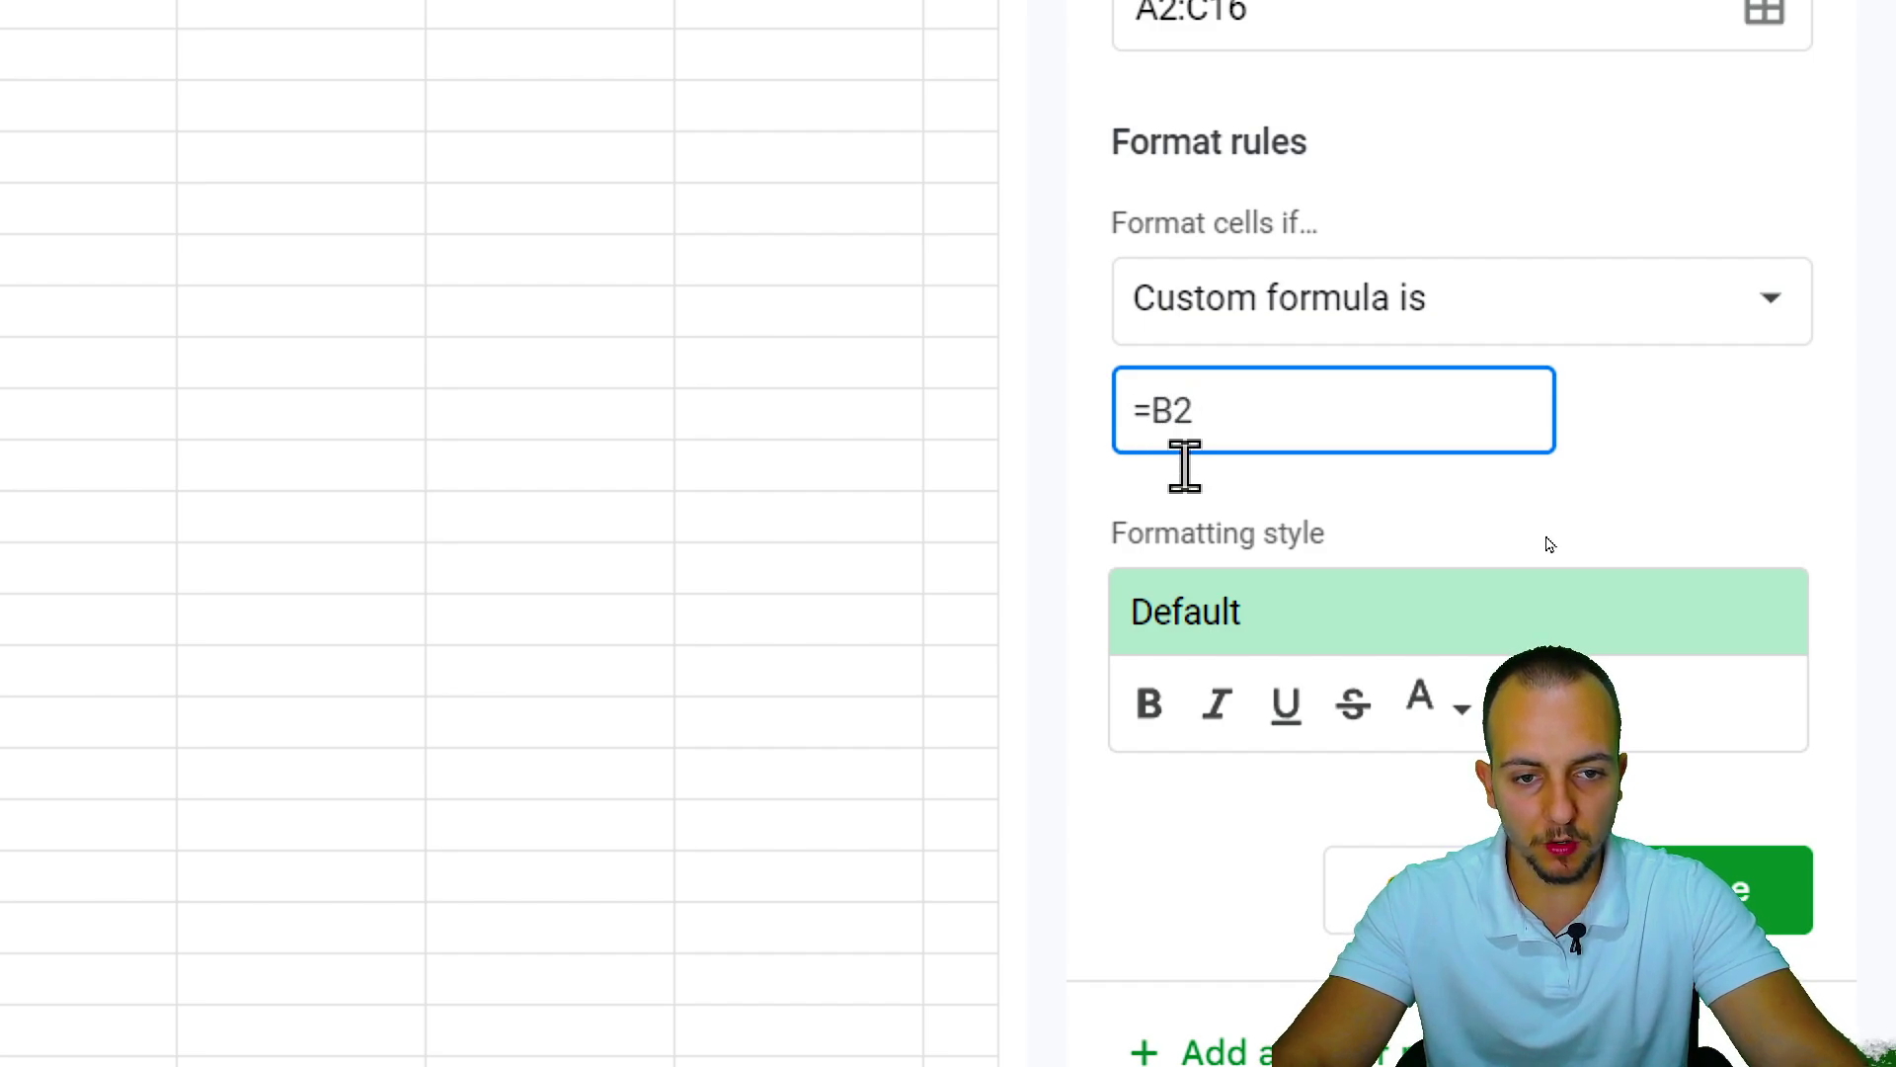
type("$")
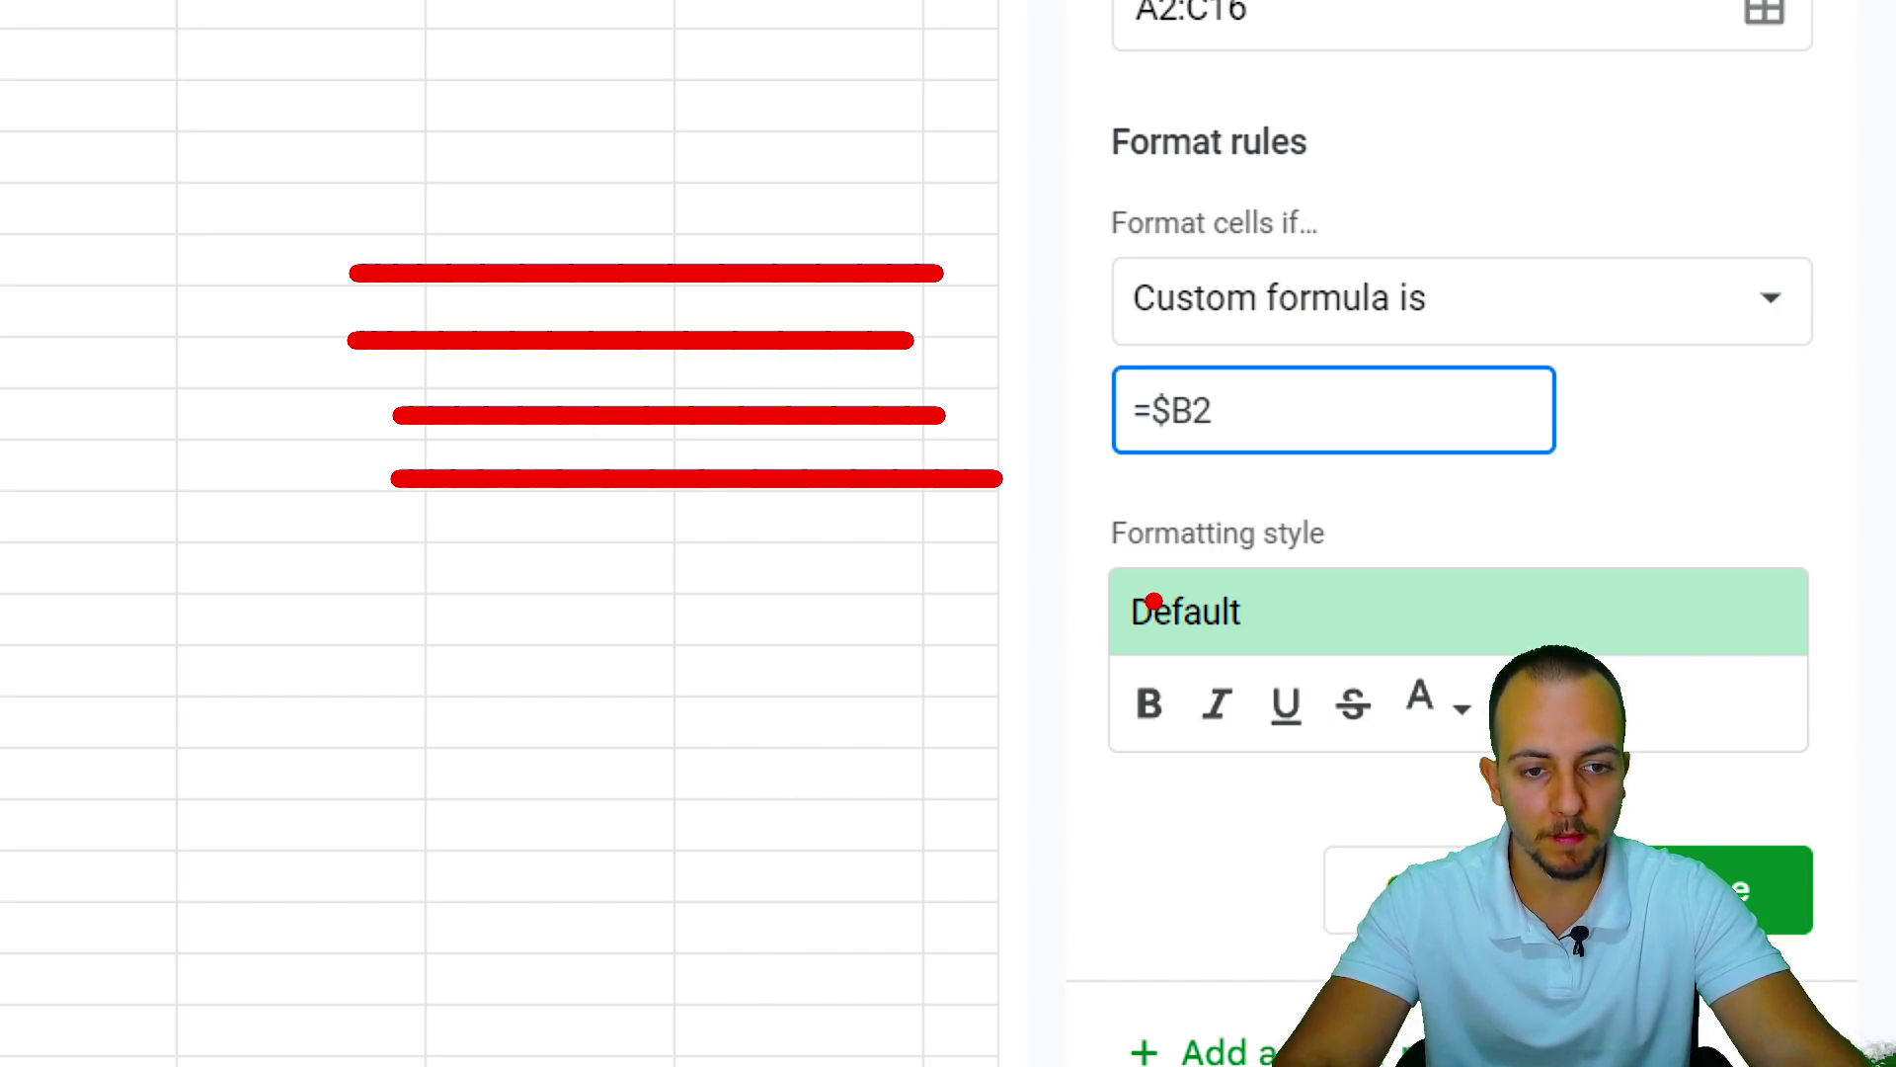
left_click_drag(1253, 424, 1148, 481)
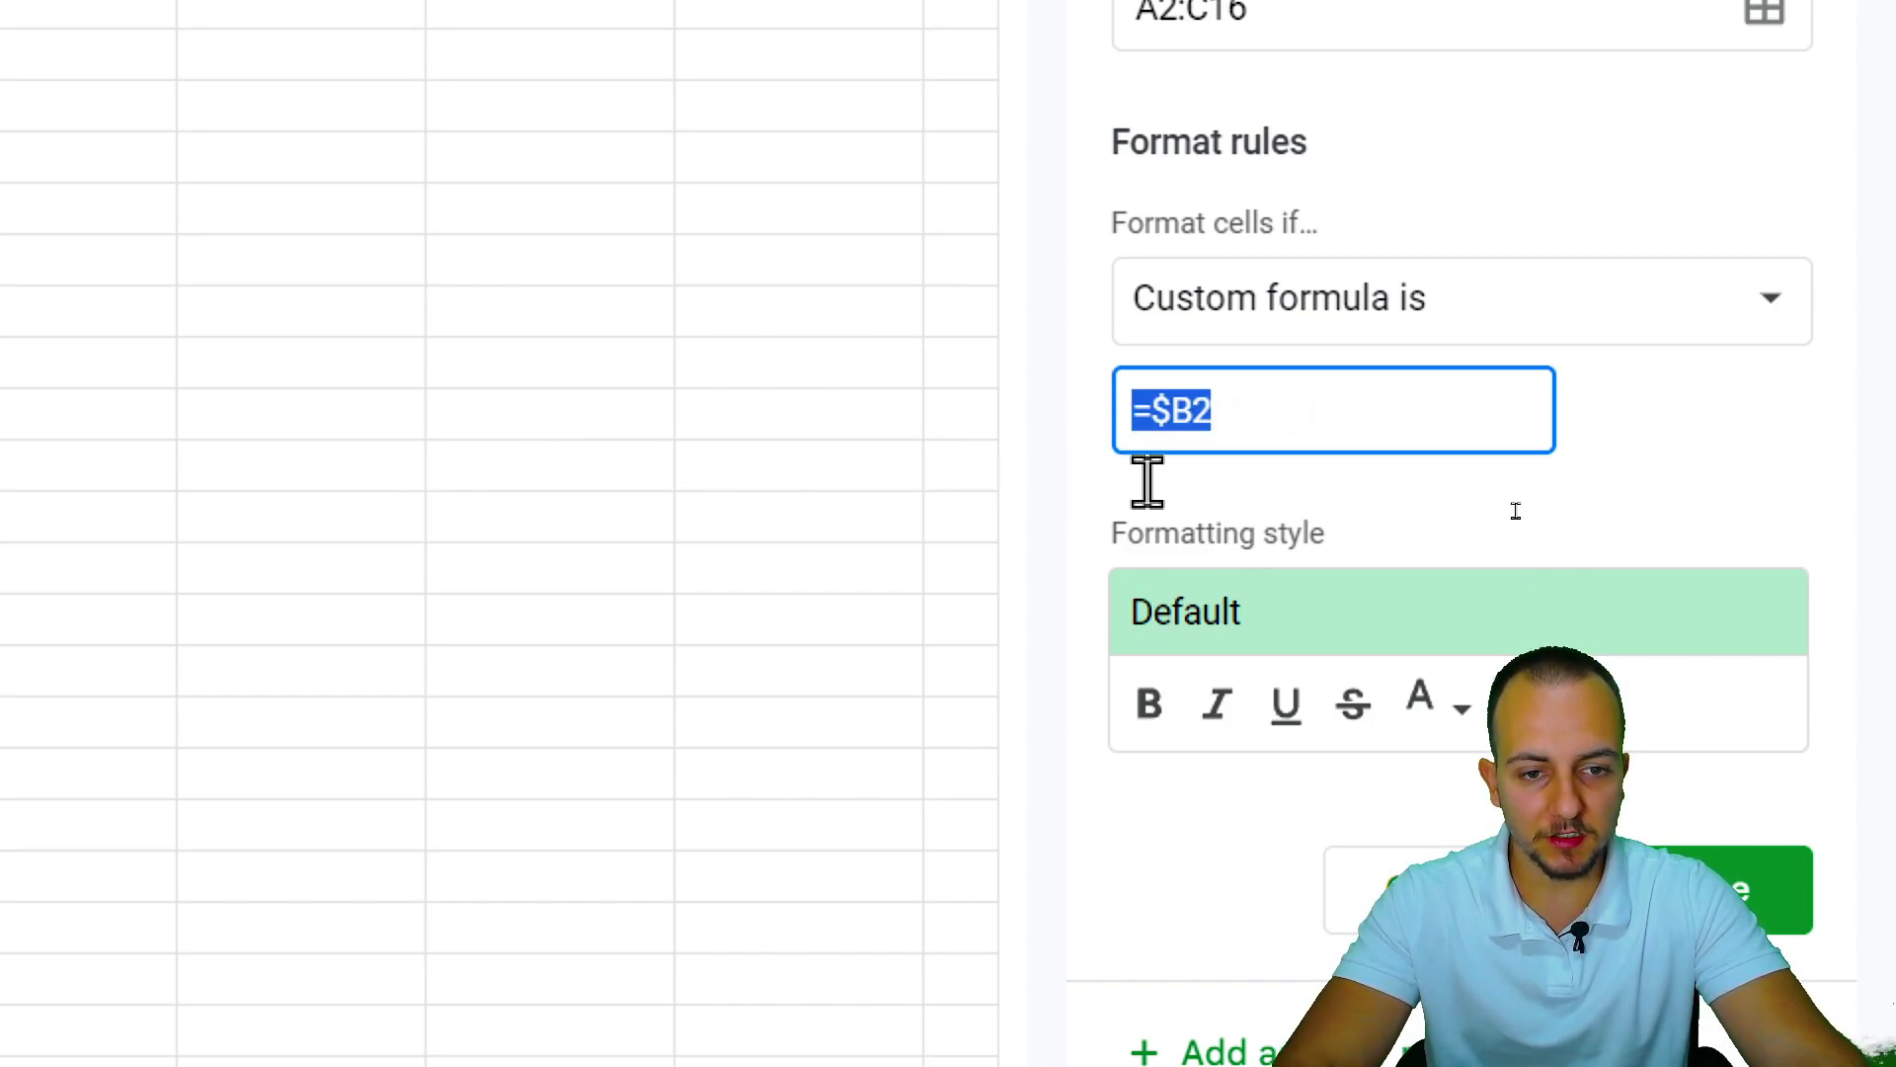
left_click(1245, 427)
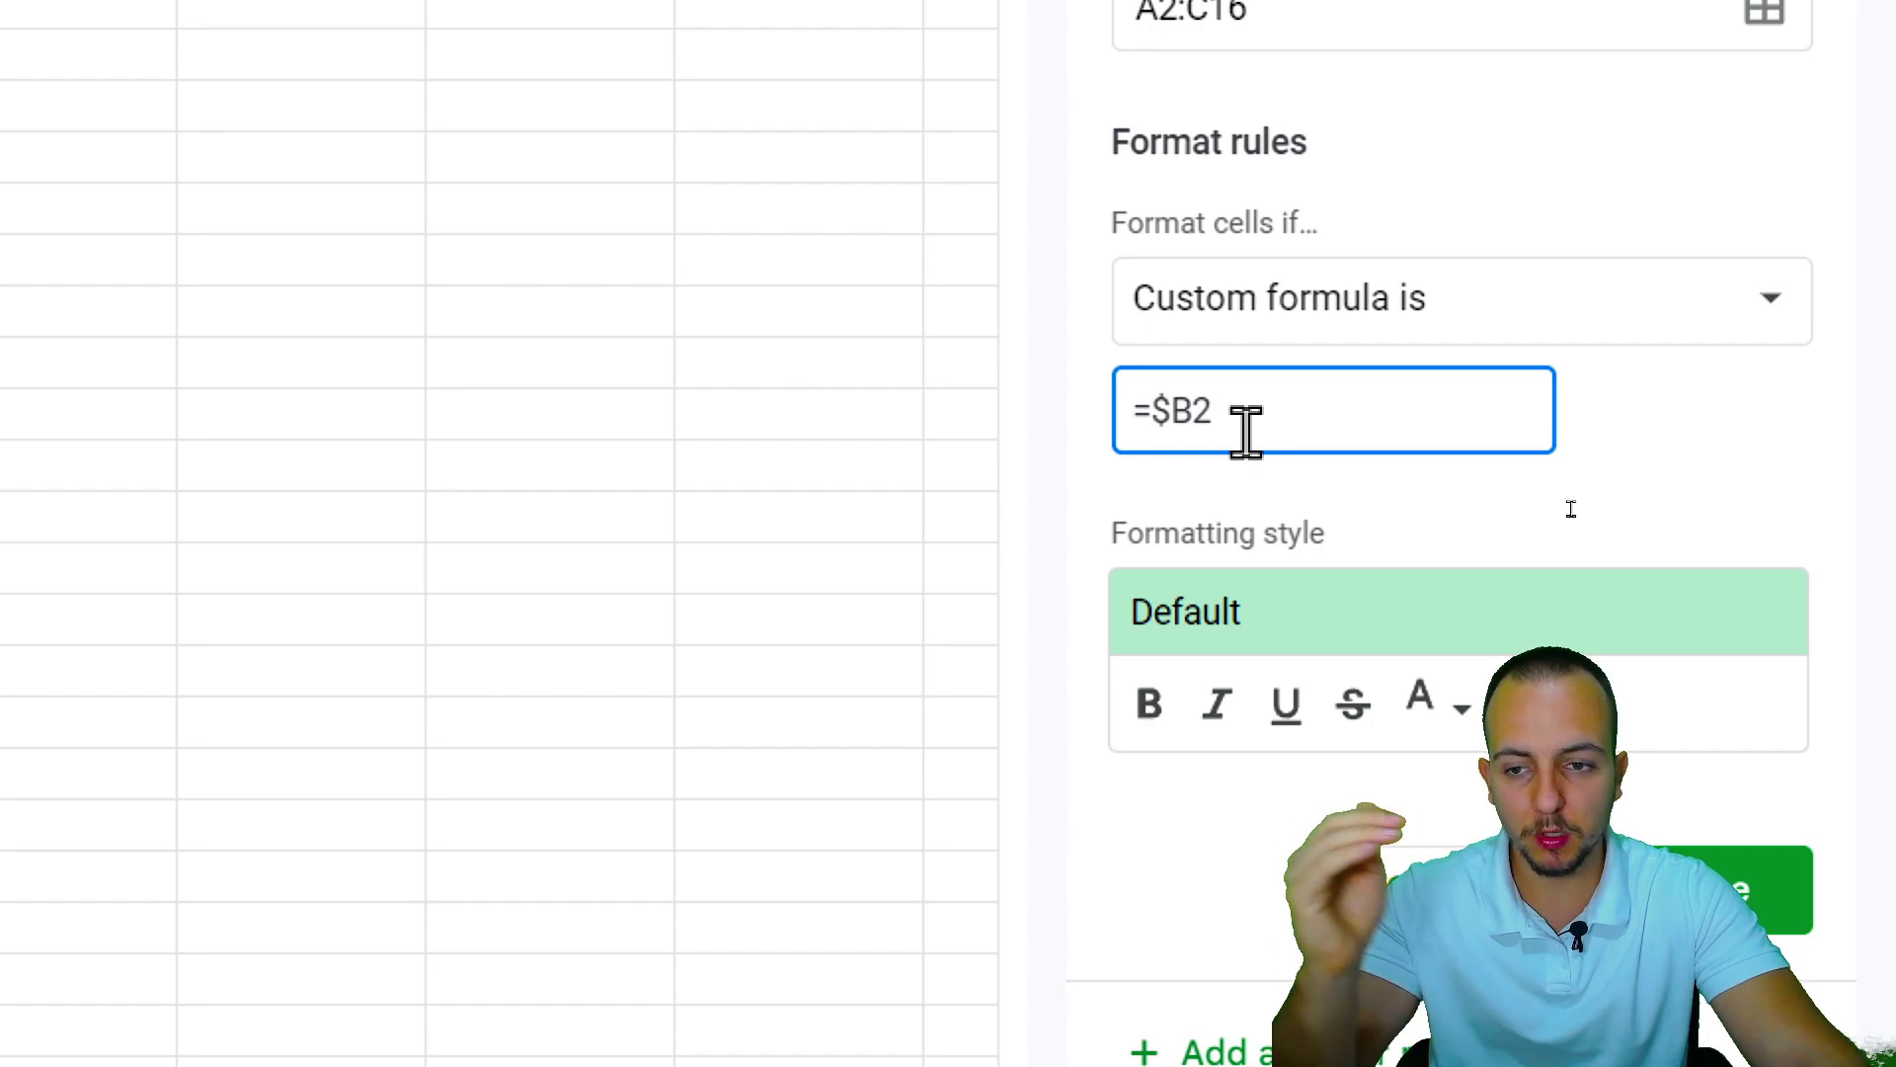
type("=TRUE")
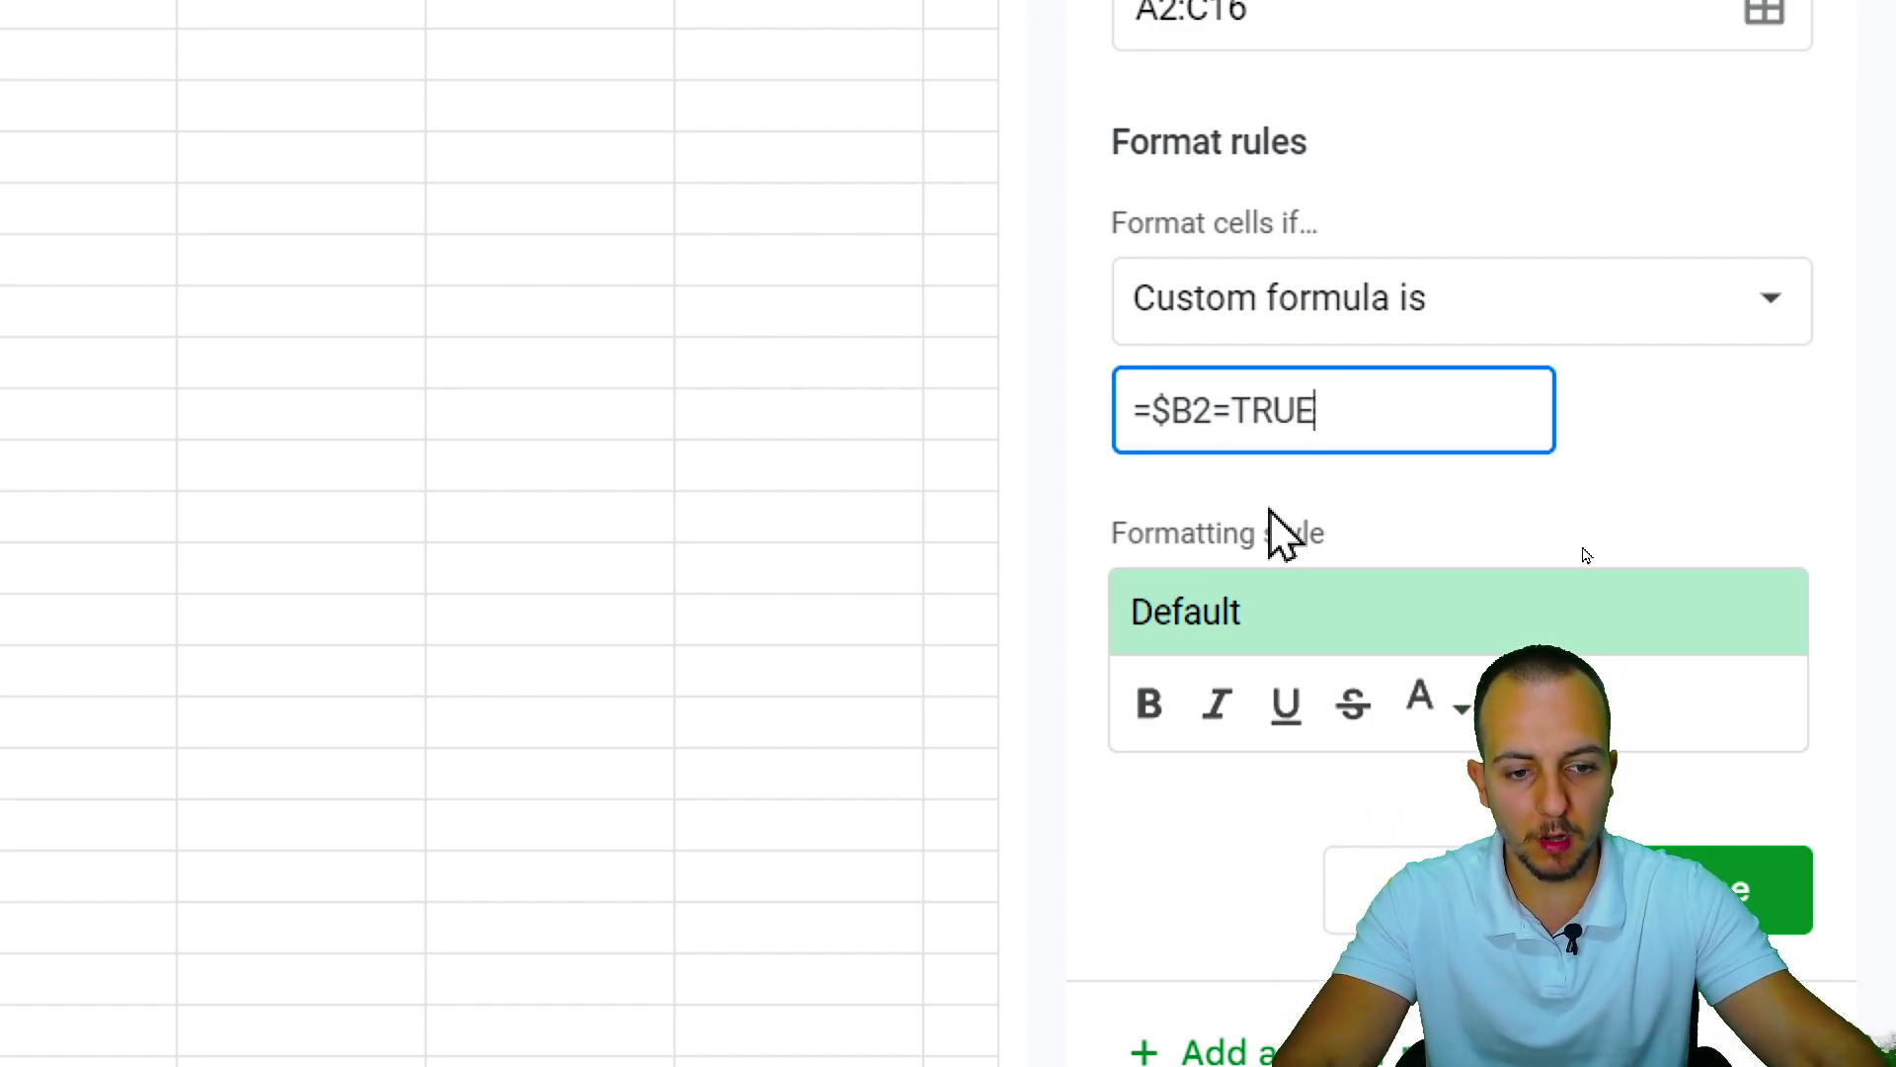
left_click(1270, 508)
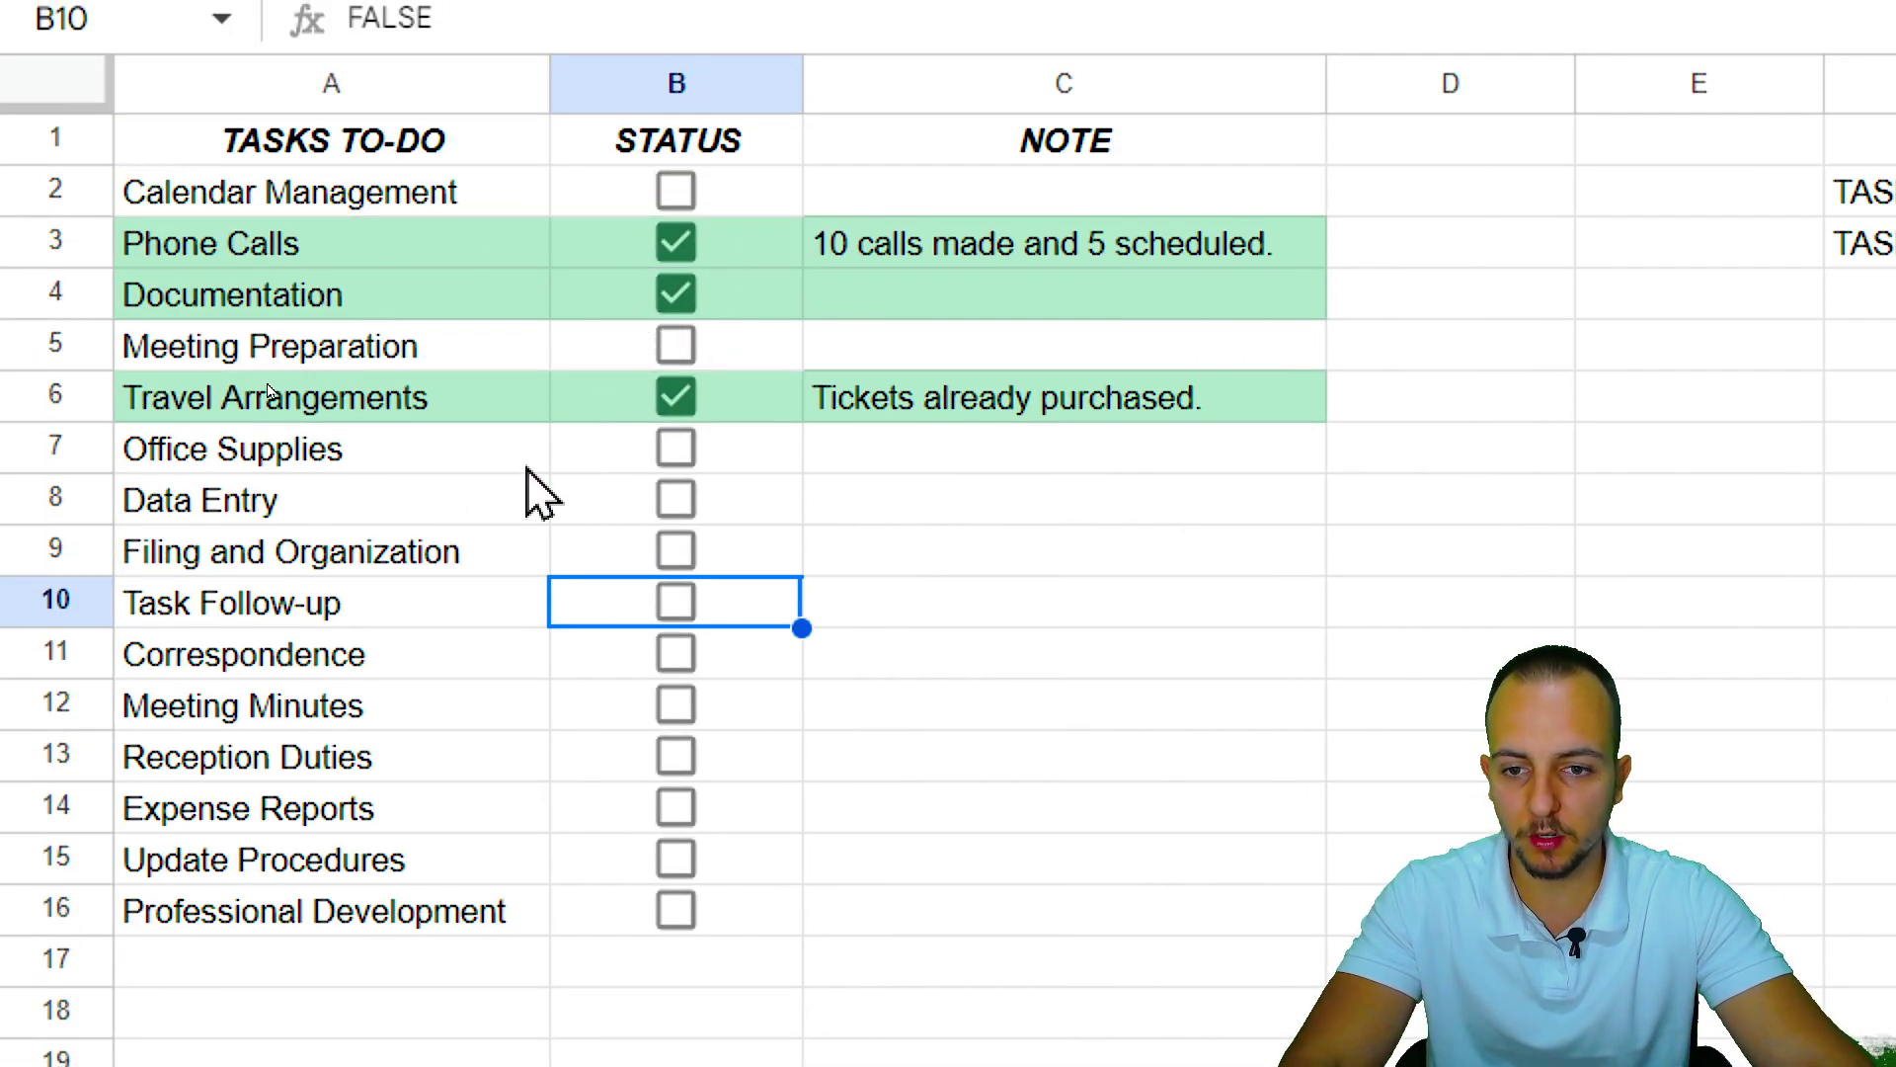
Test the custom formula rule by ticking and unticking the STATUS checkboxes for Data Entry and Correspondence.
left_click(668, 500)
left_click(662, 662)
left_click(668, 661)
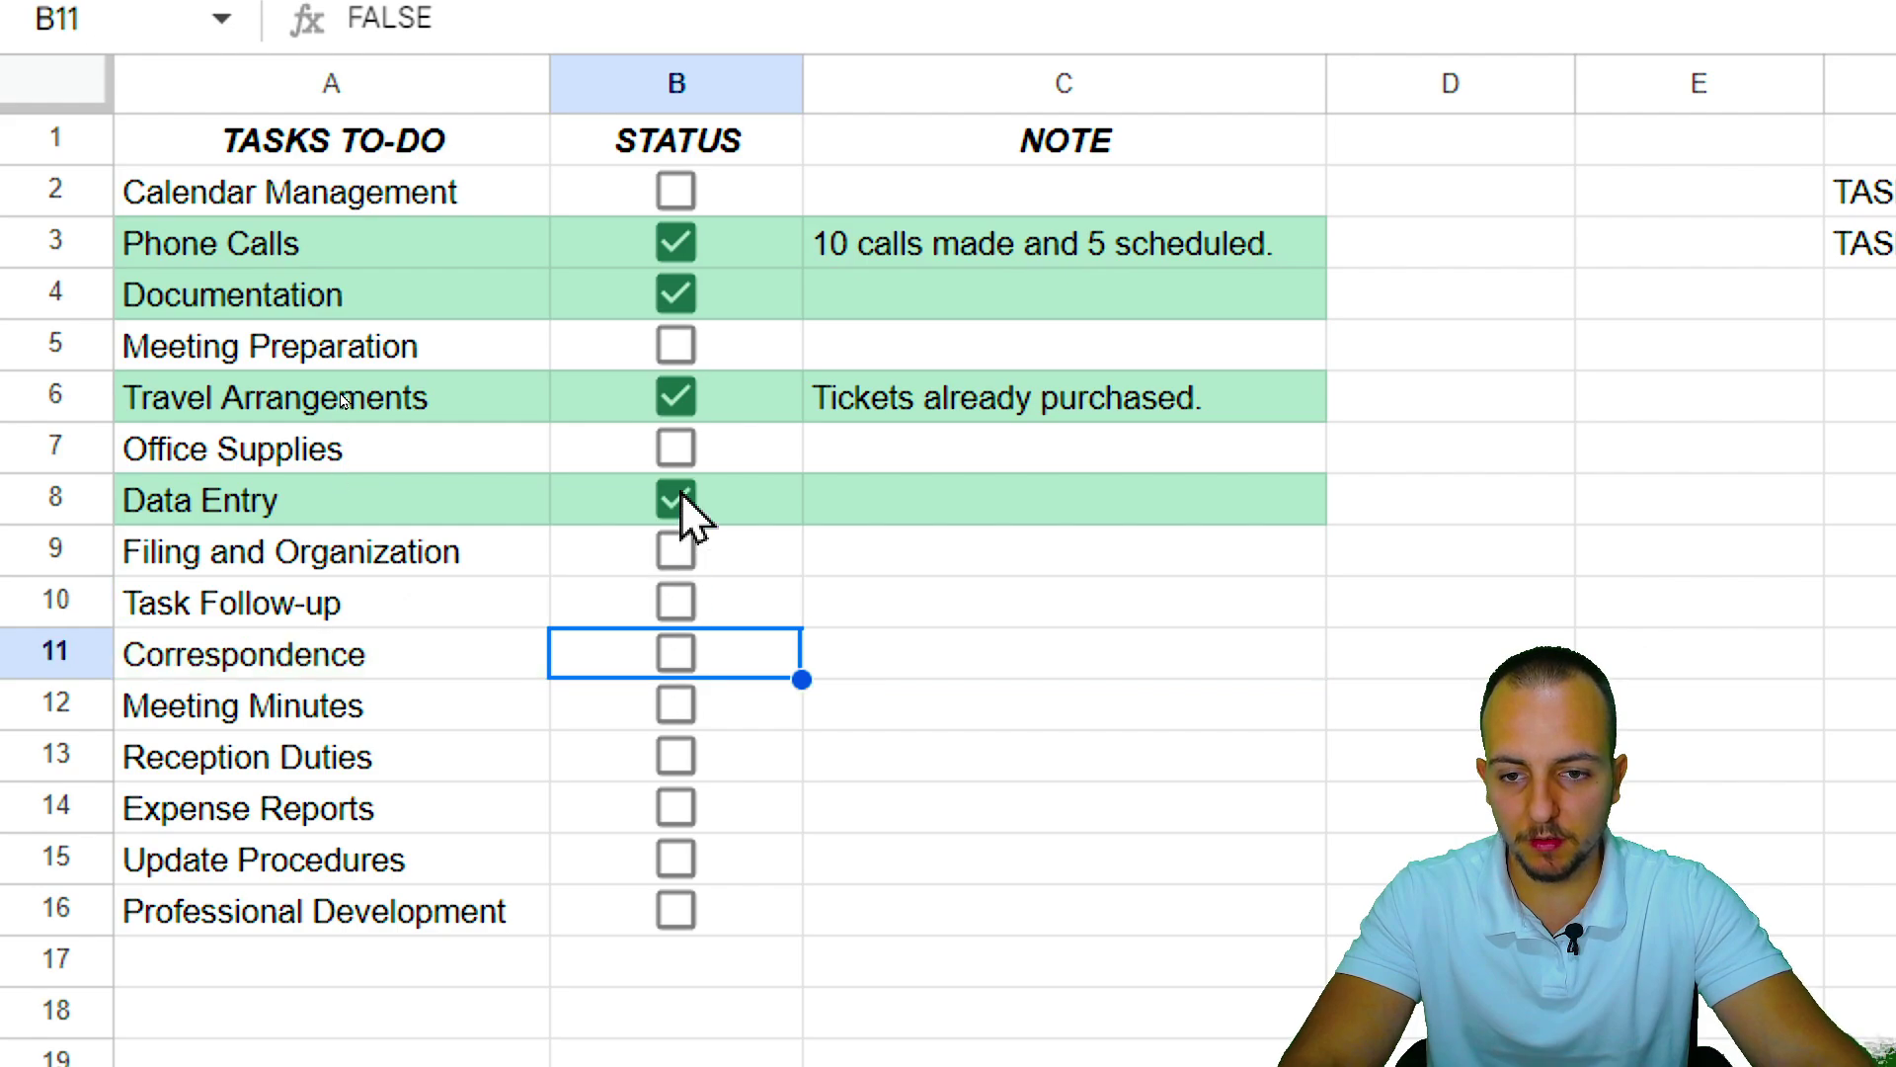
left_click(678, 494)
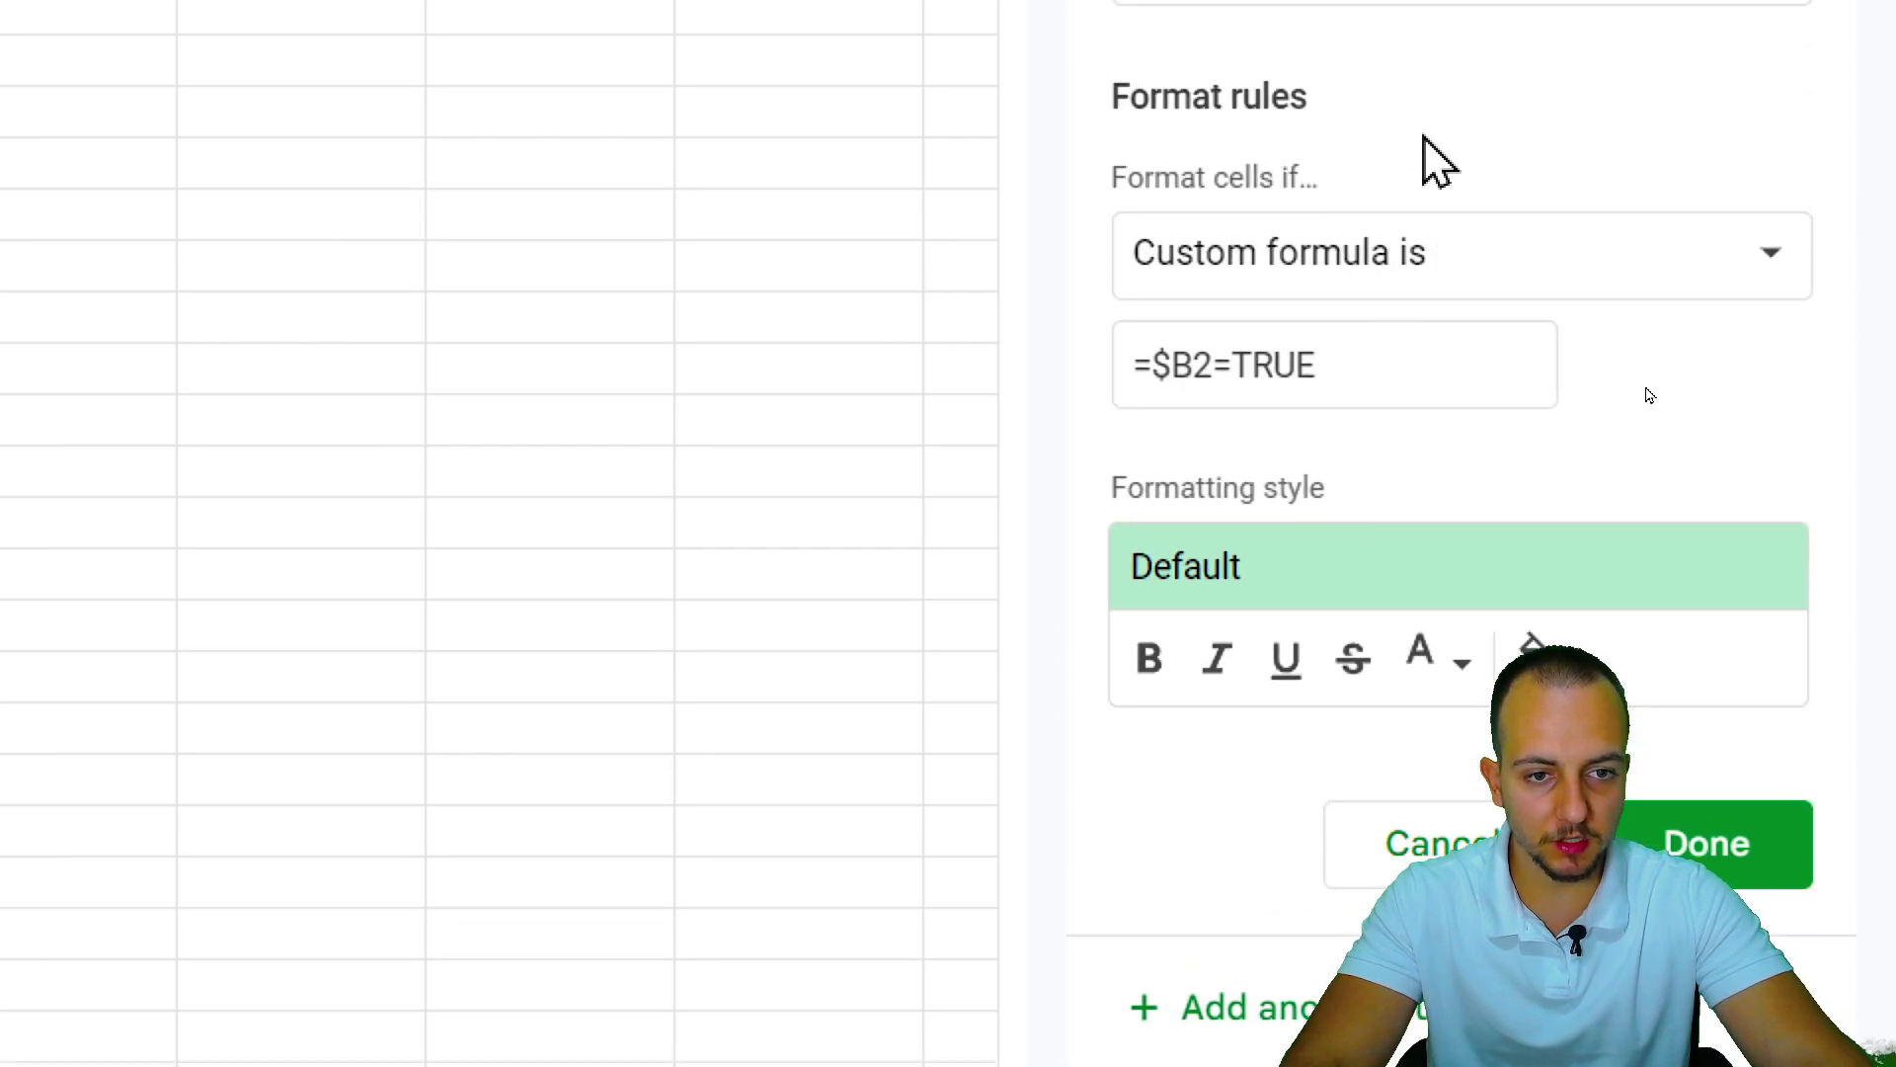
Set the second rule for A2:C16 to use the custom formula =$B2=FALSE.
left_click_drag(1246, 365, 1367, 364)
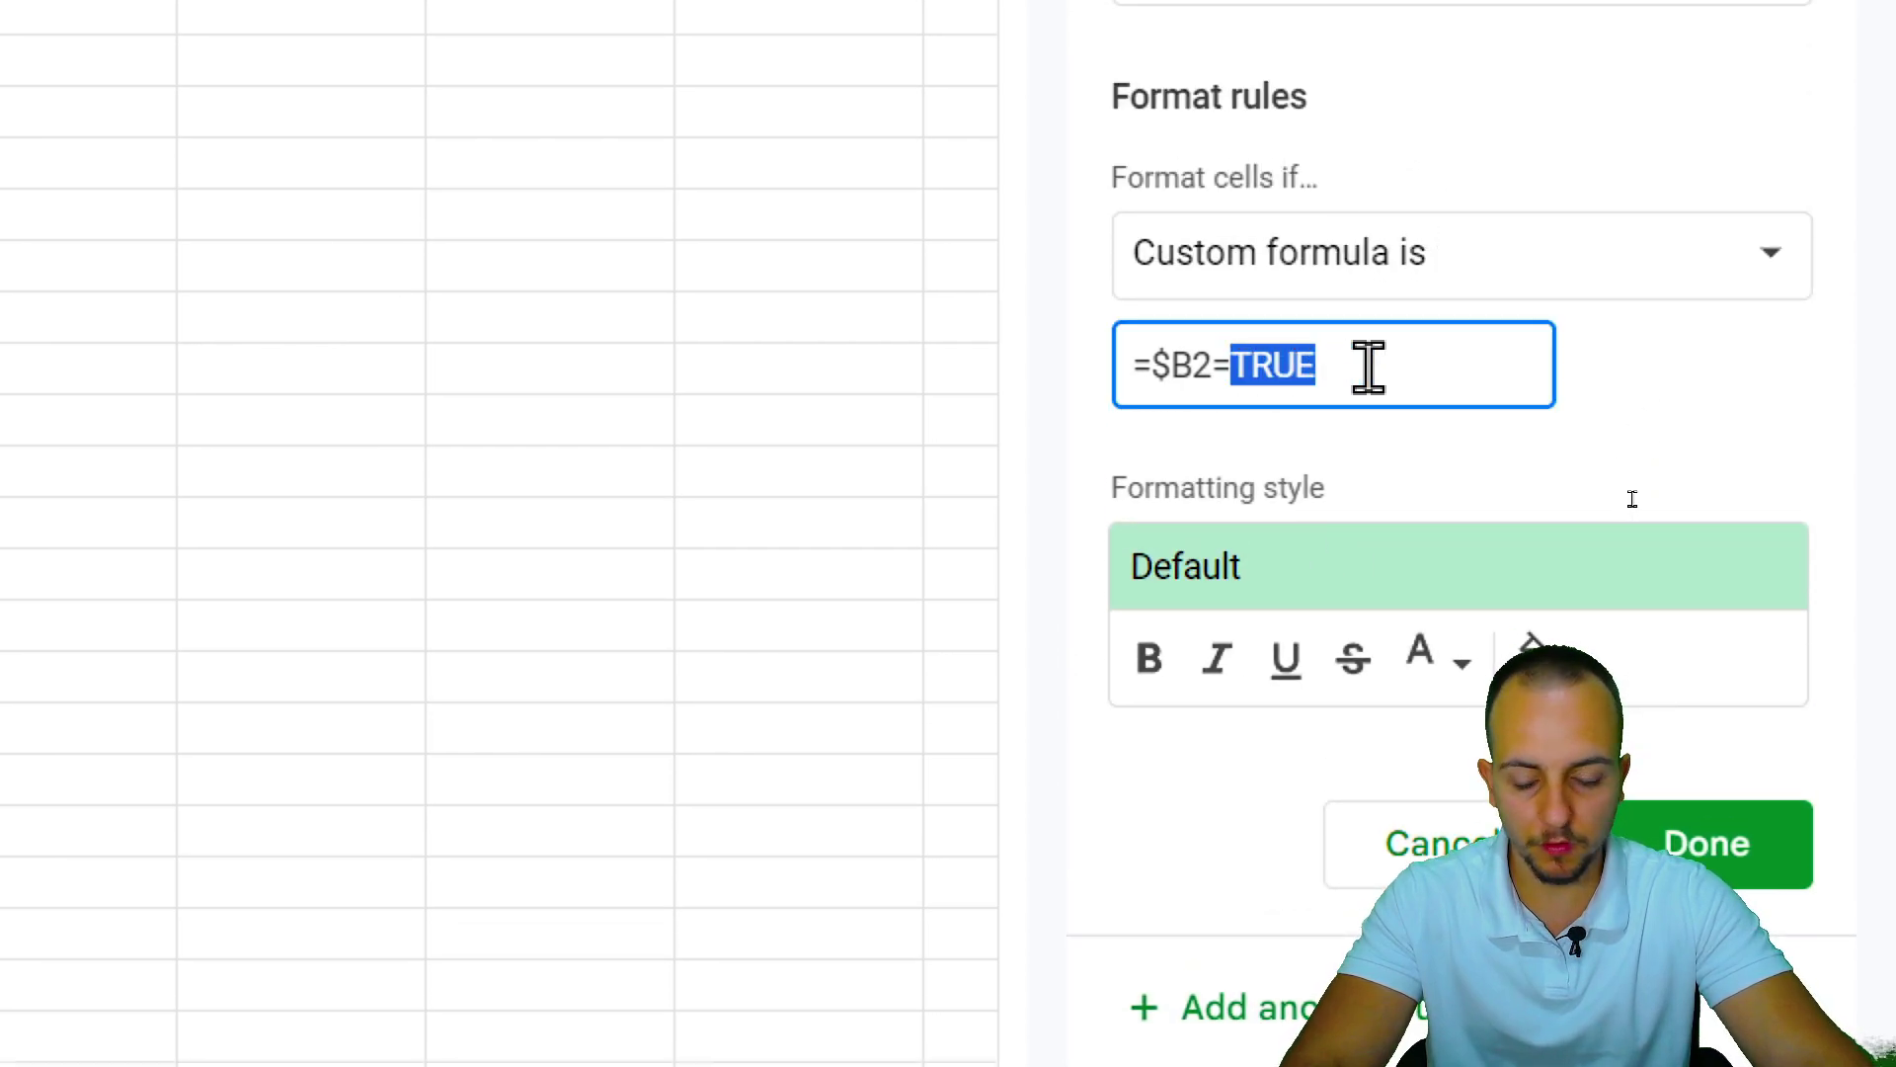
type("FALSE")
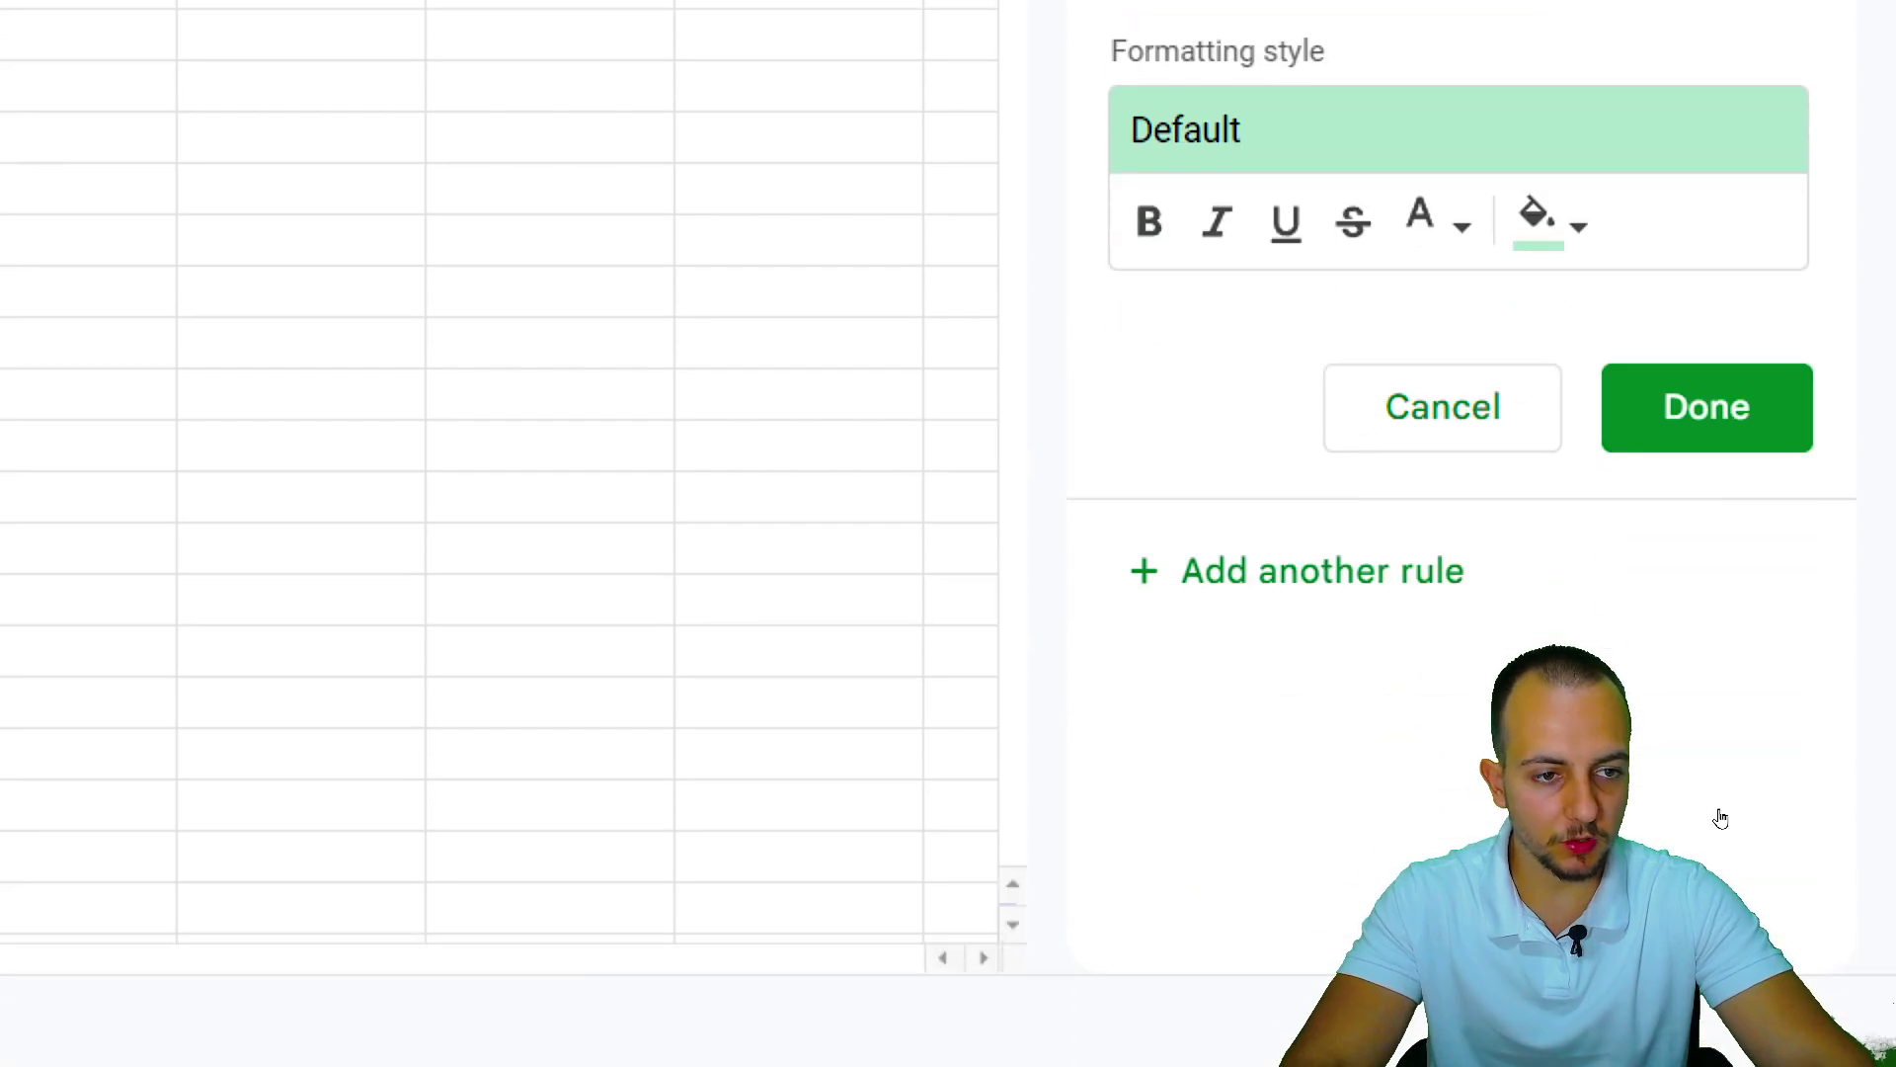
left_click(1578, 660)
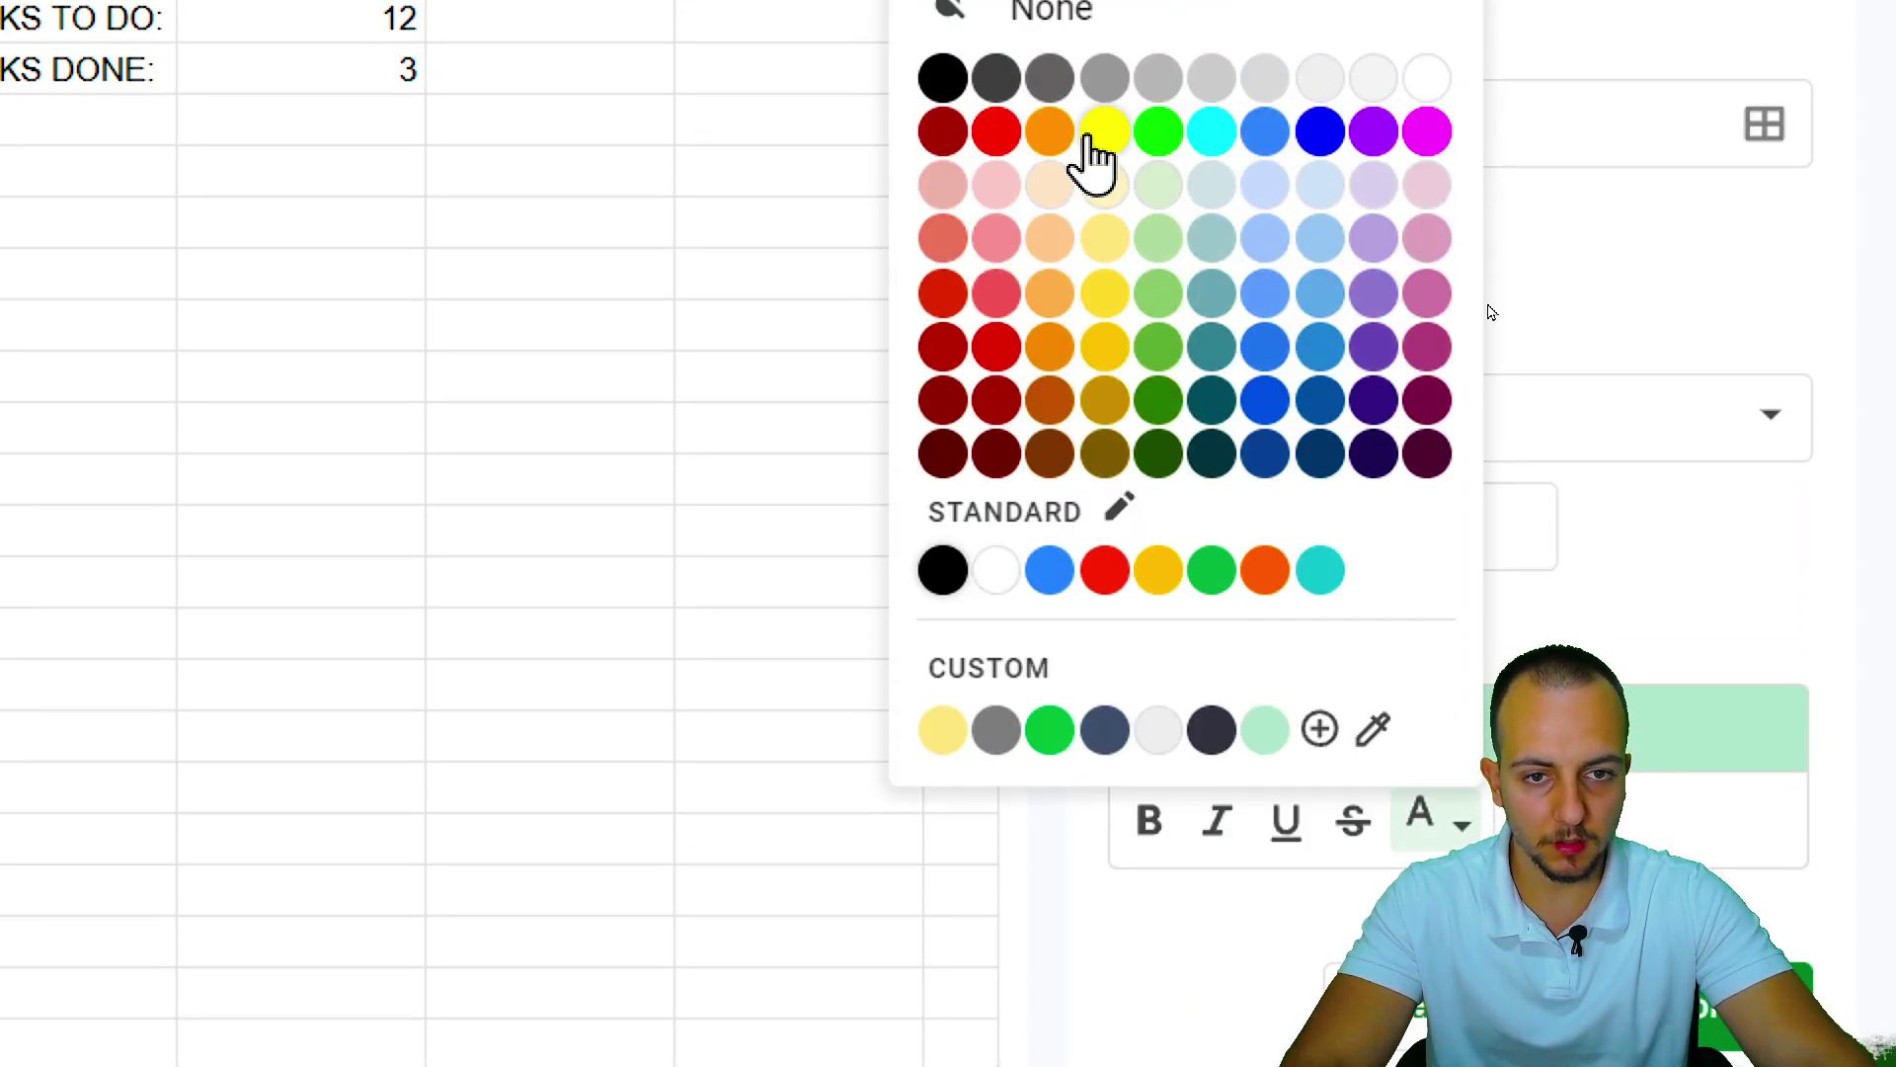
left_click(1104, 237)
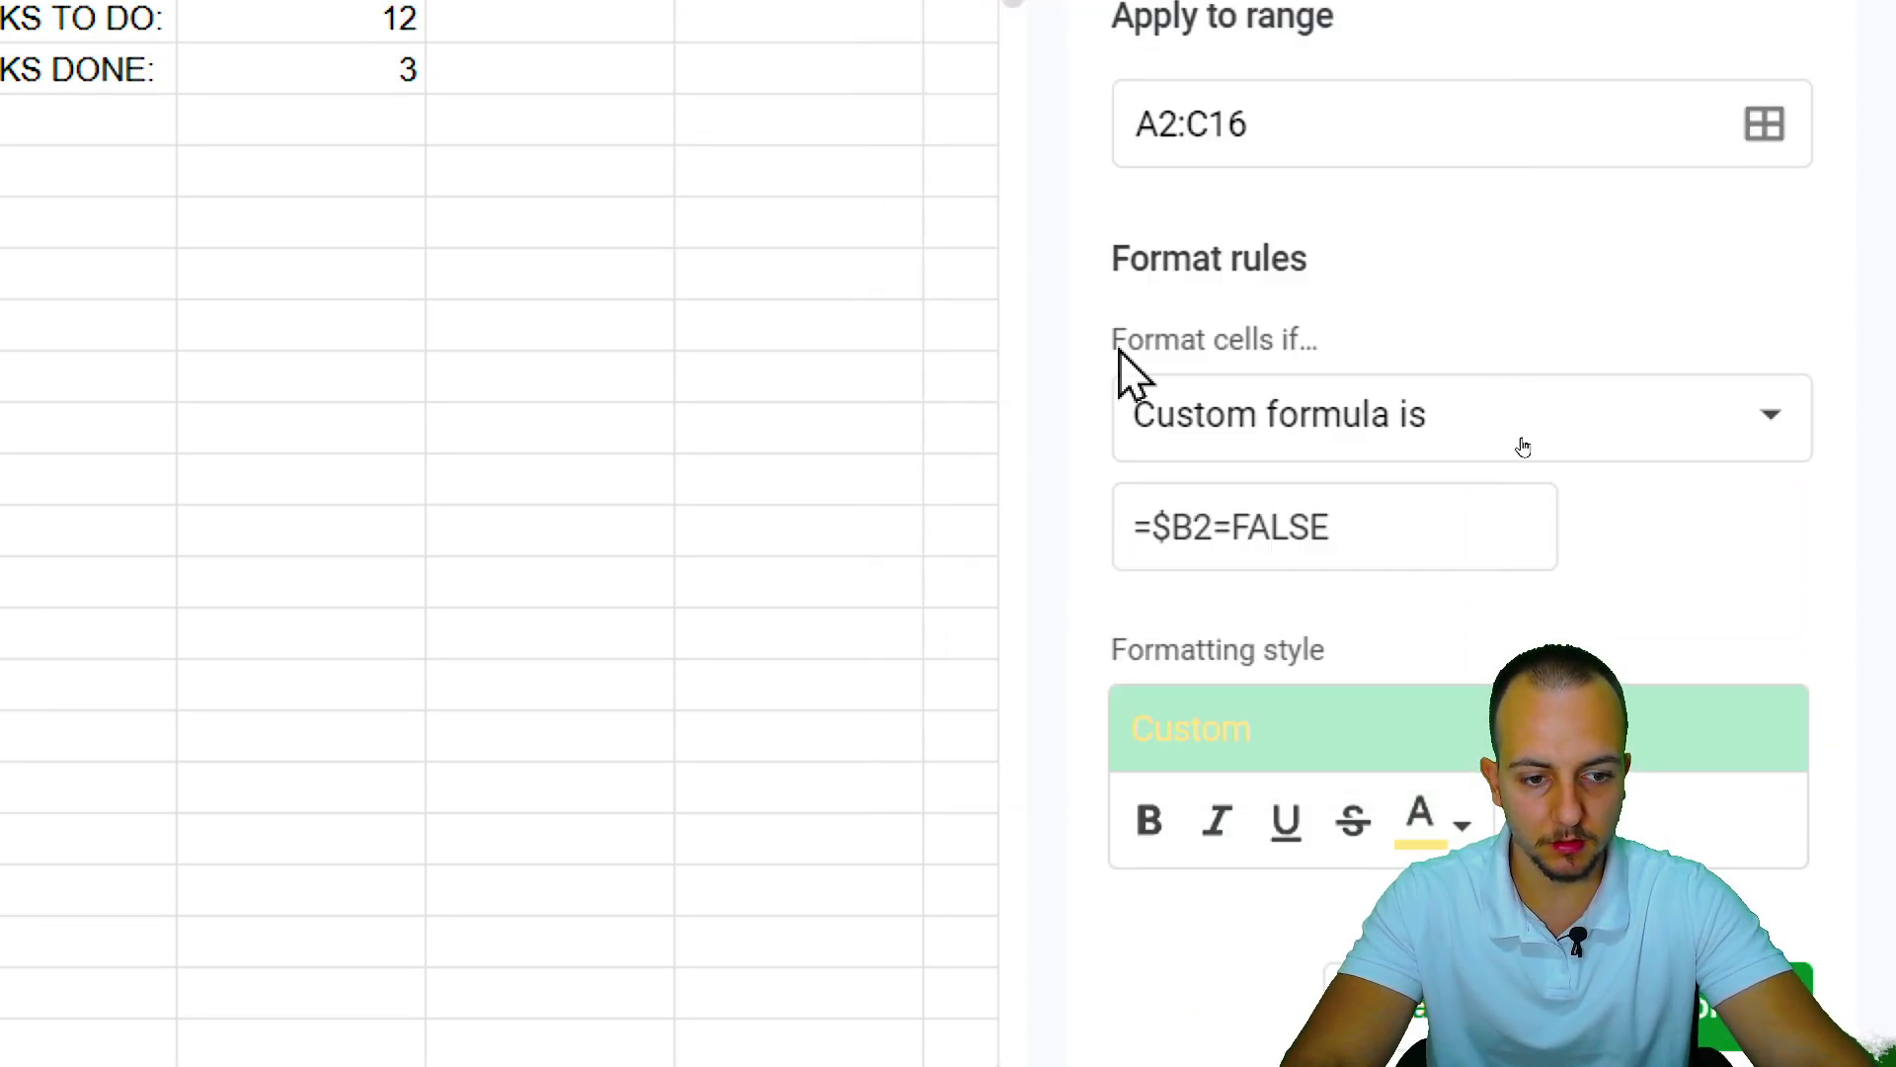
left_click(1440, 615)
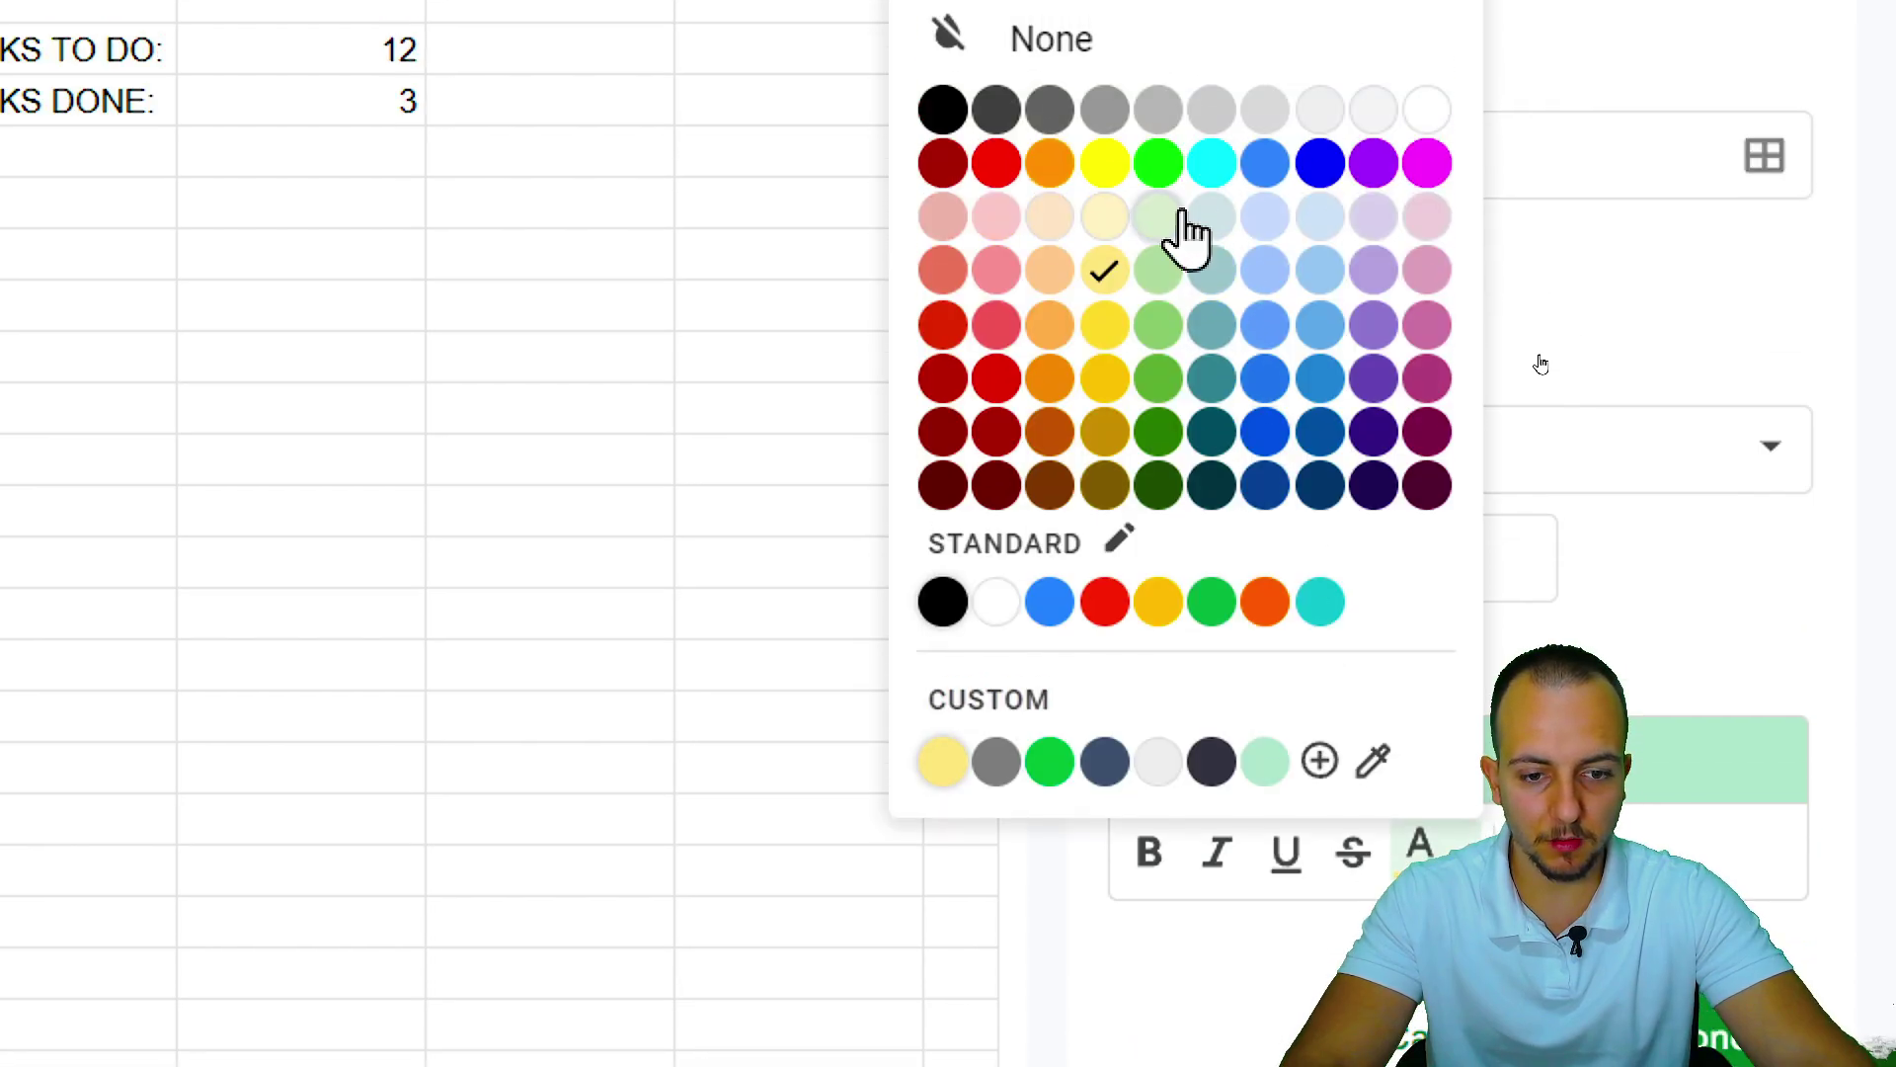
left_click(1257, 859)
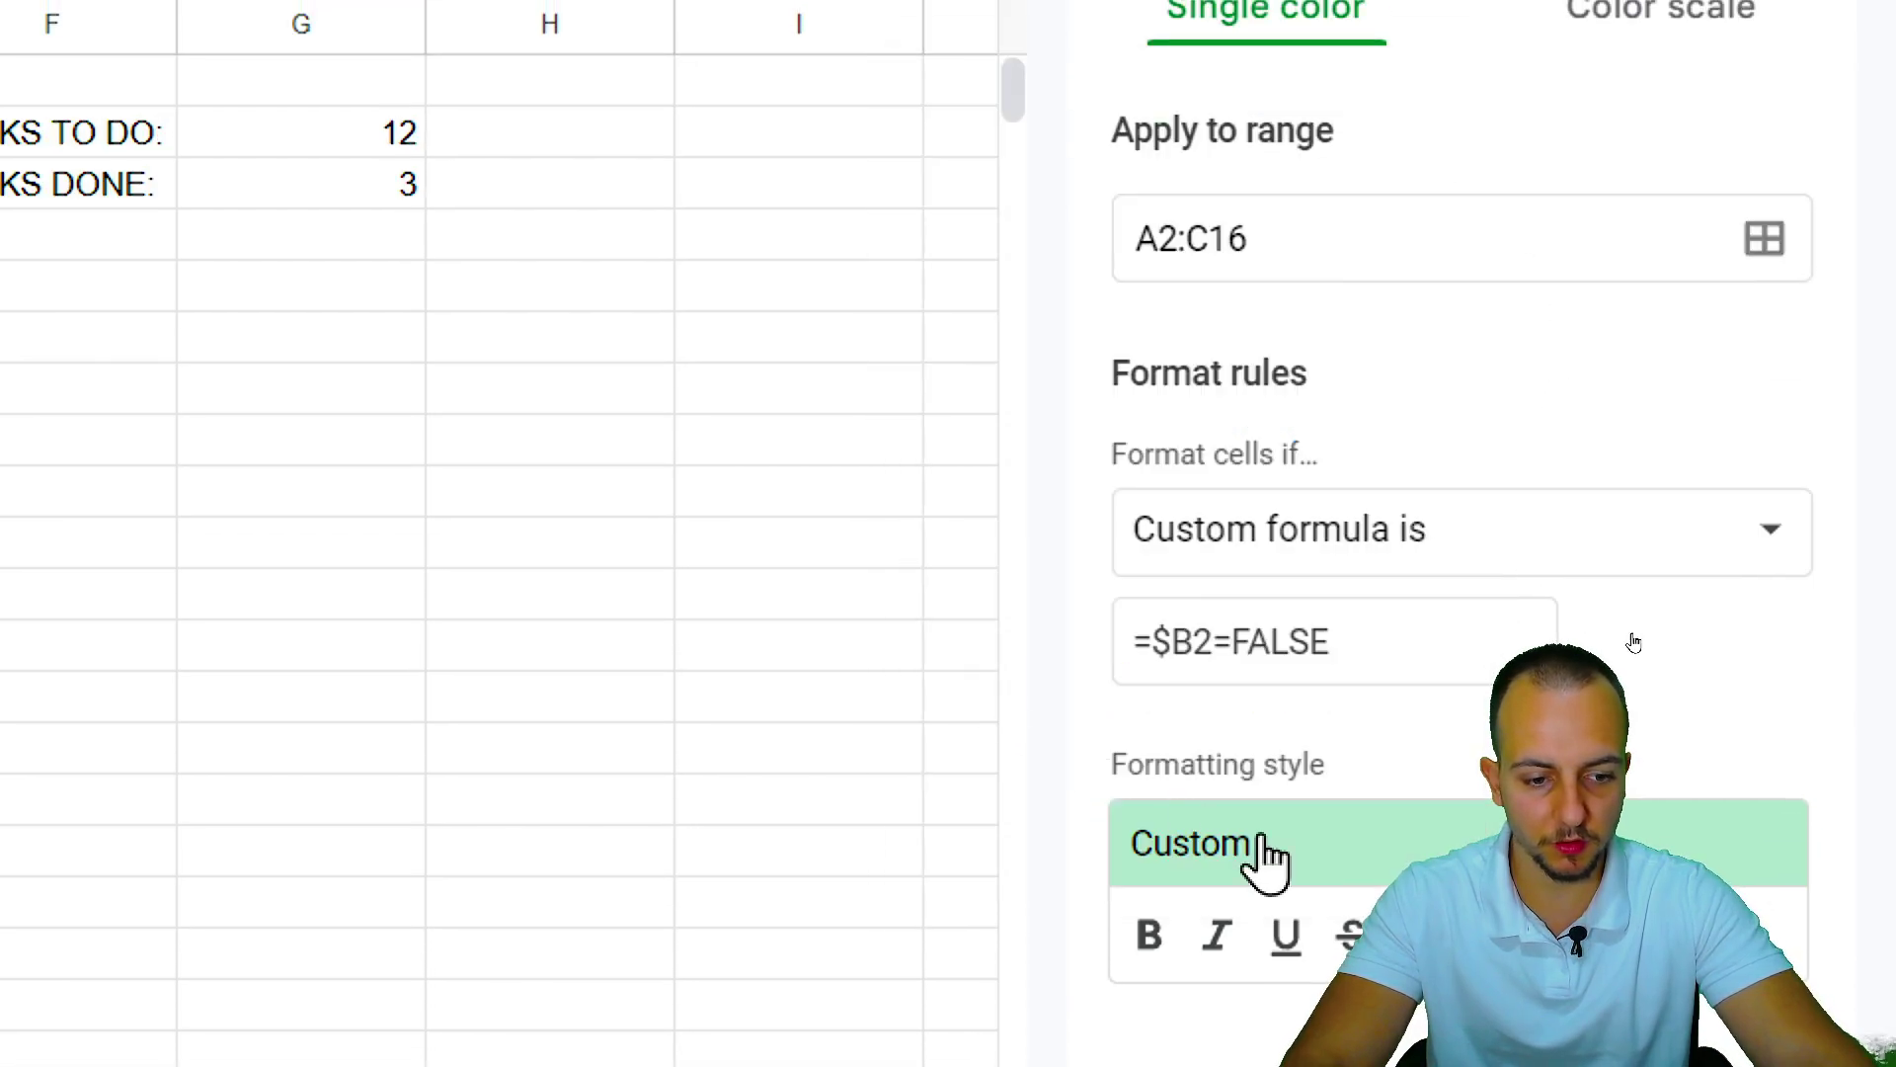
Give the =$B2=FALSE rule a light yellow fill, save it and close the conditional format rules.
left_click(1580, 357)
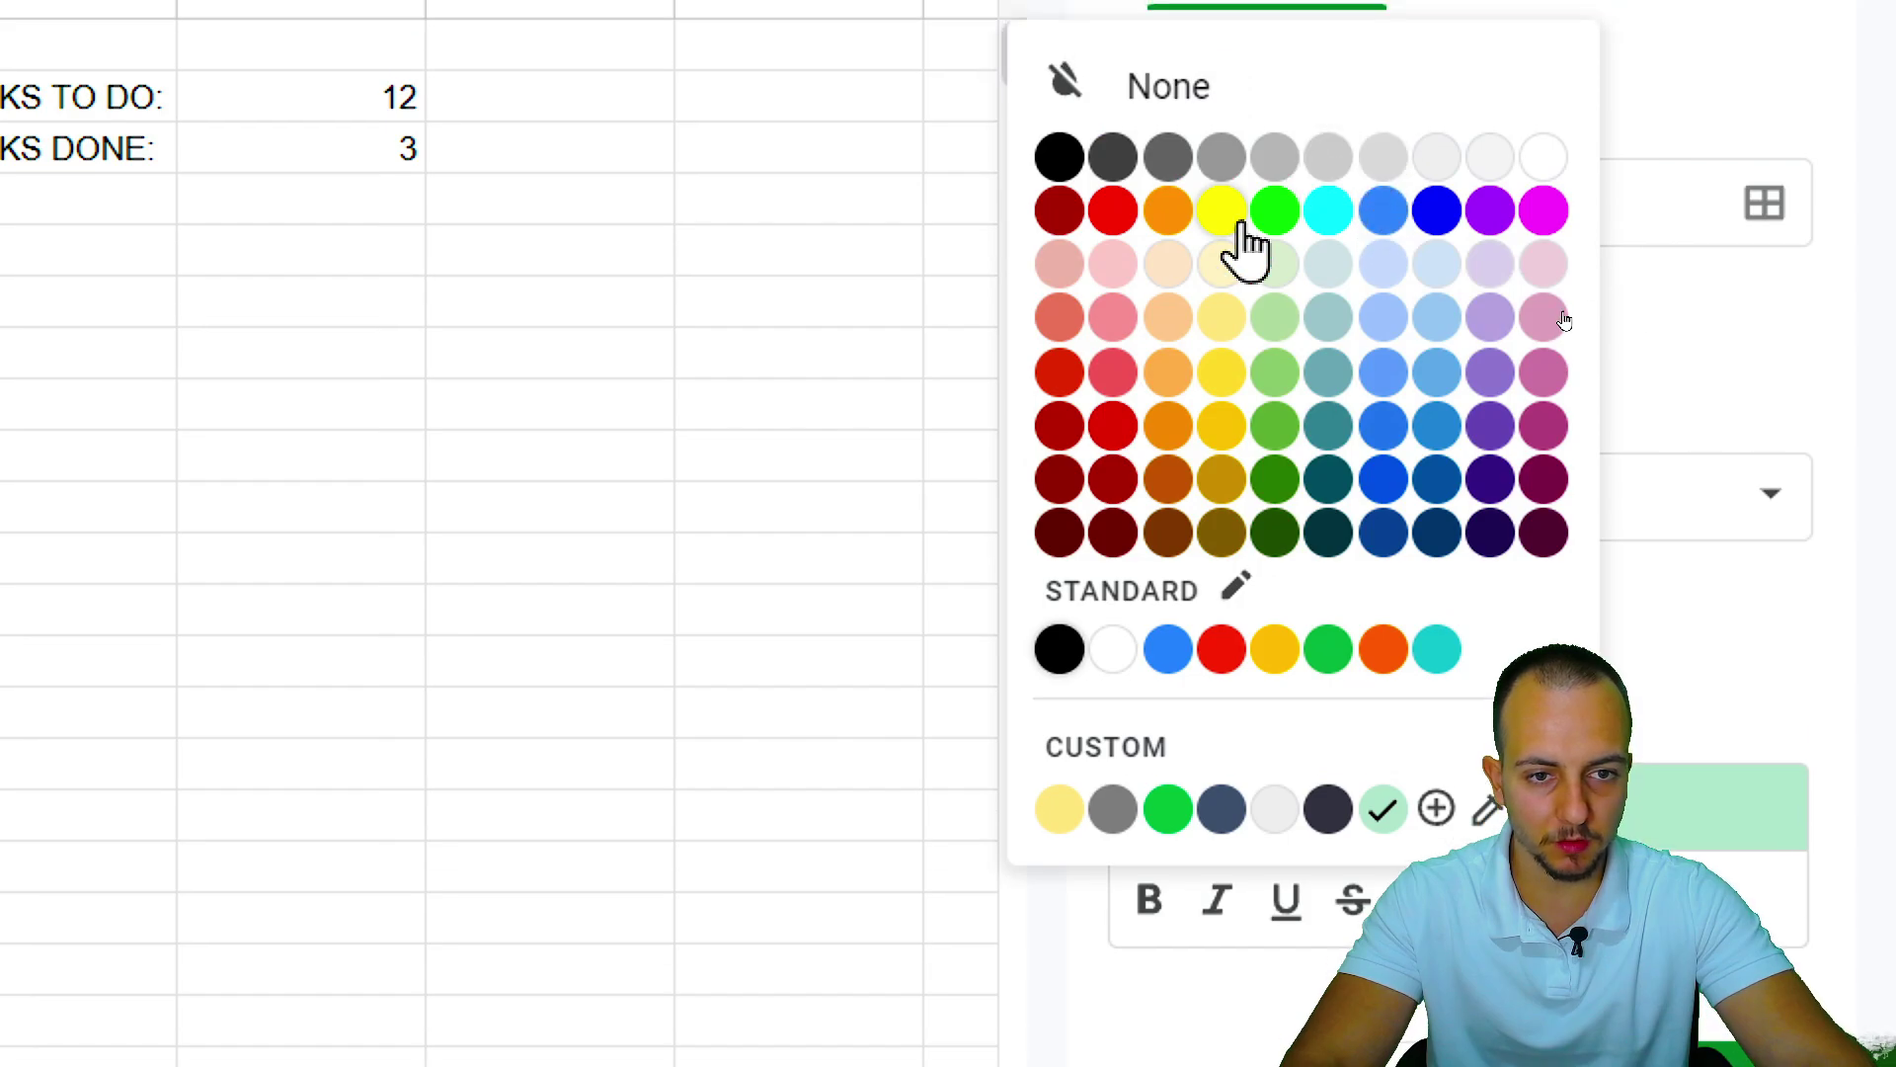
left_click(1218, 262)
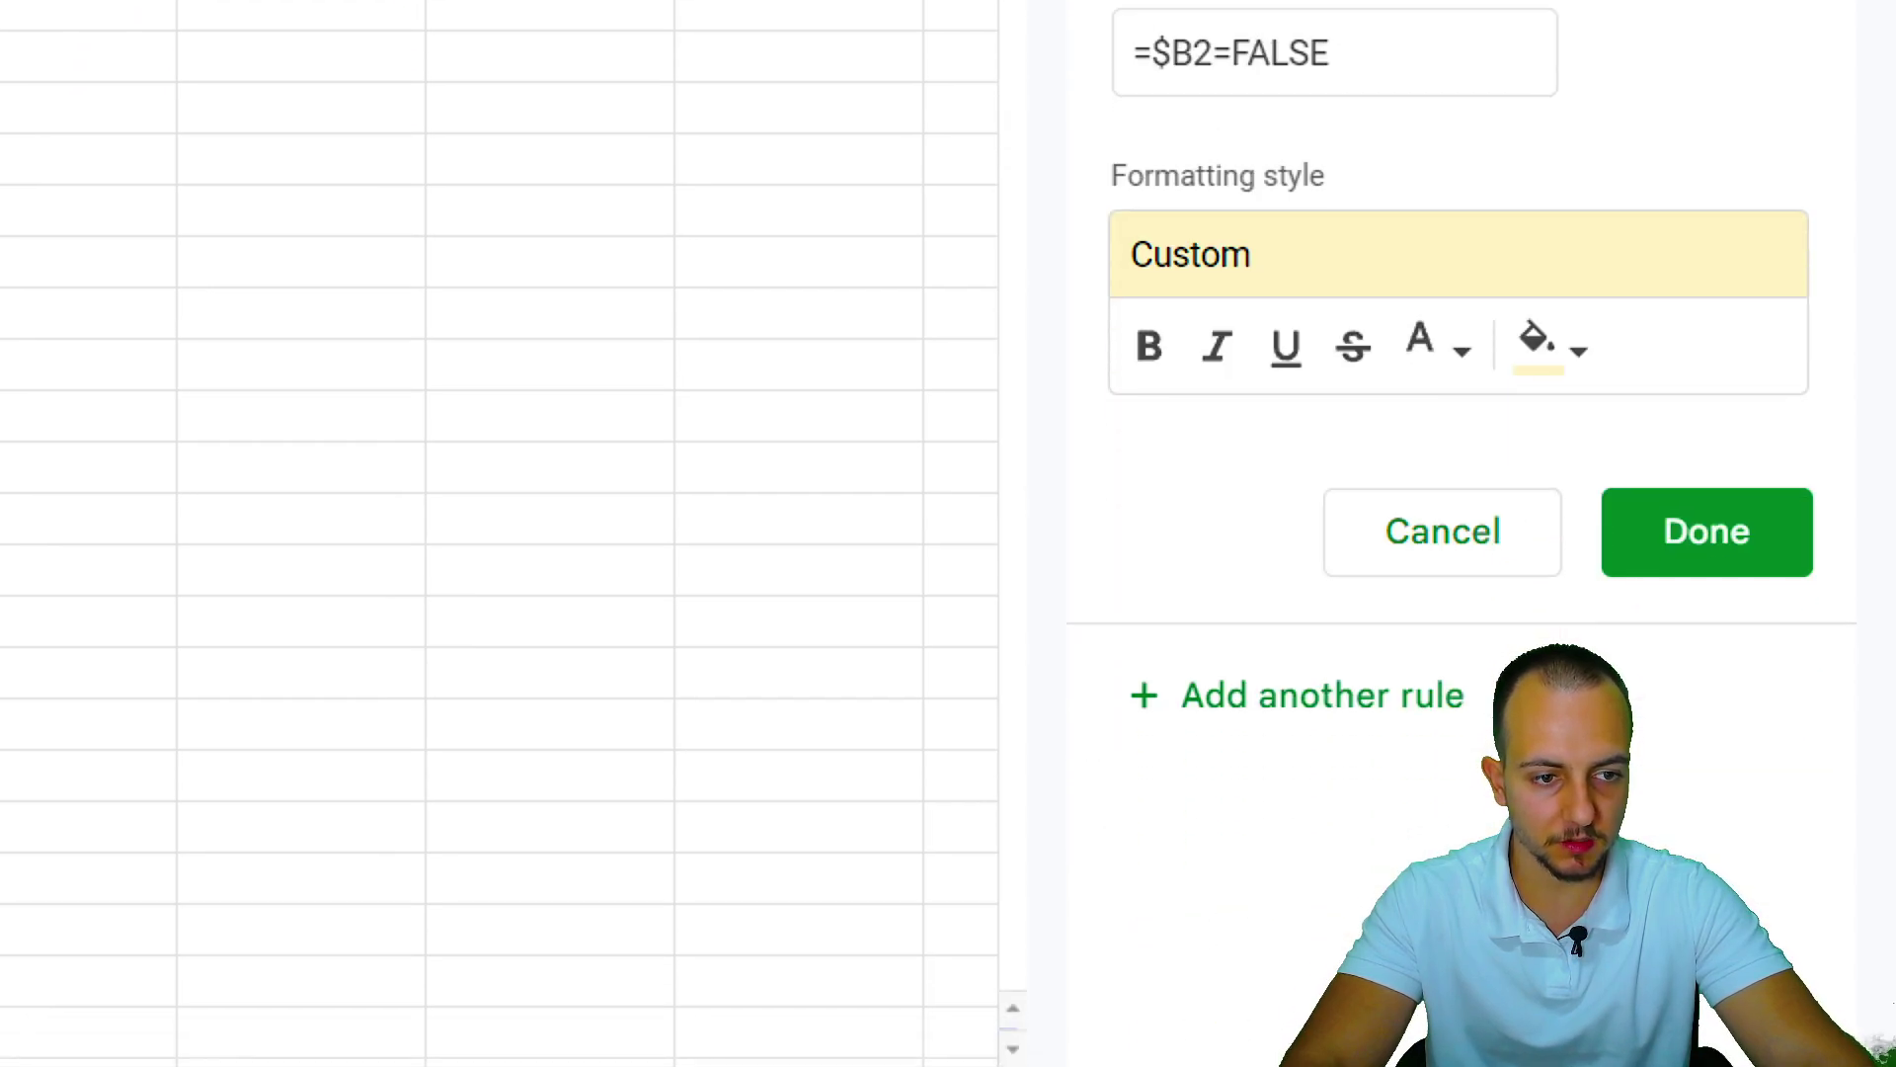
left_click(1704, 597)
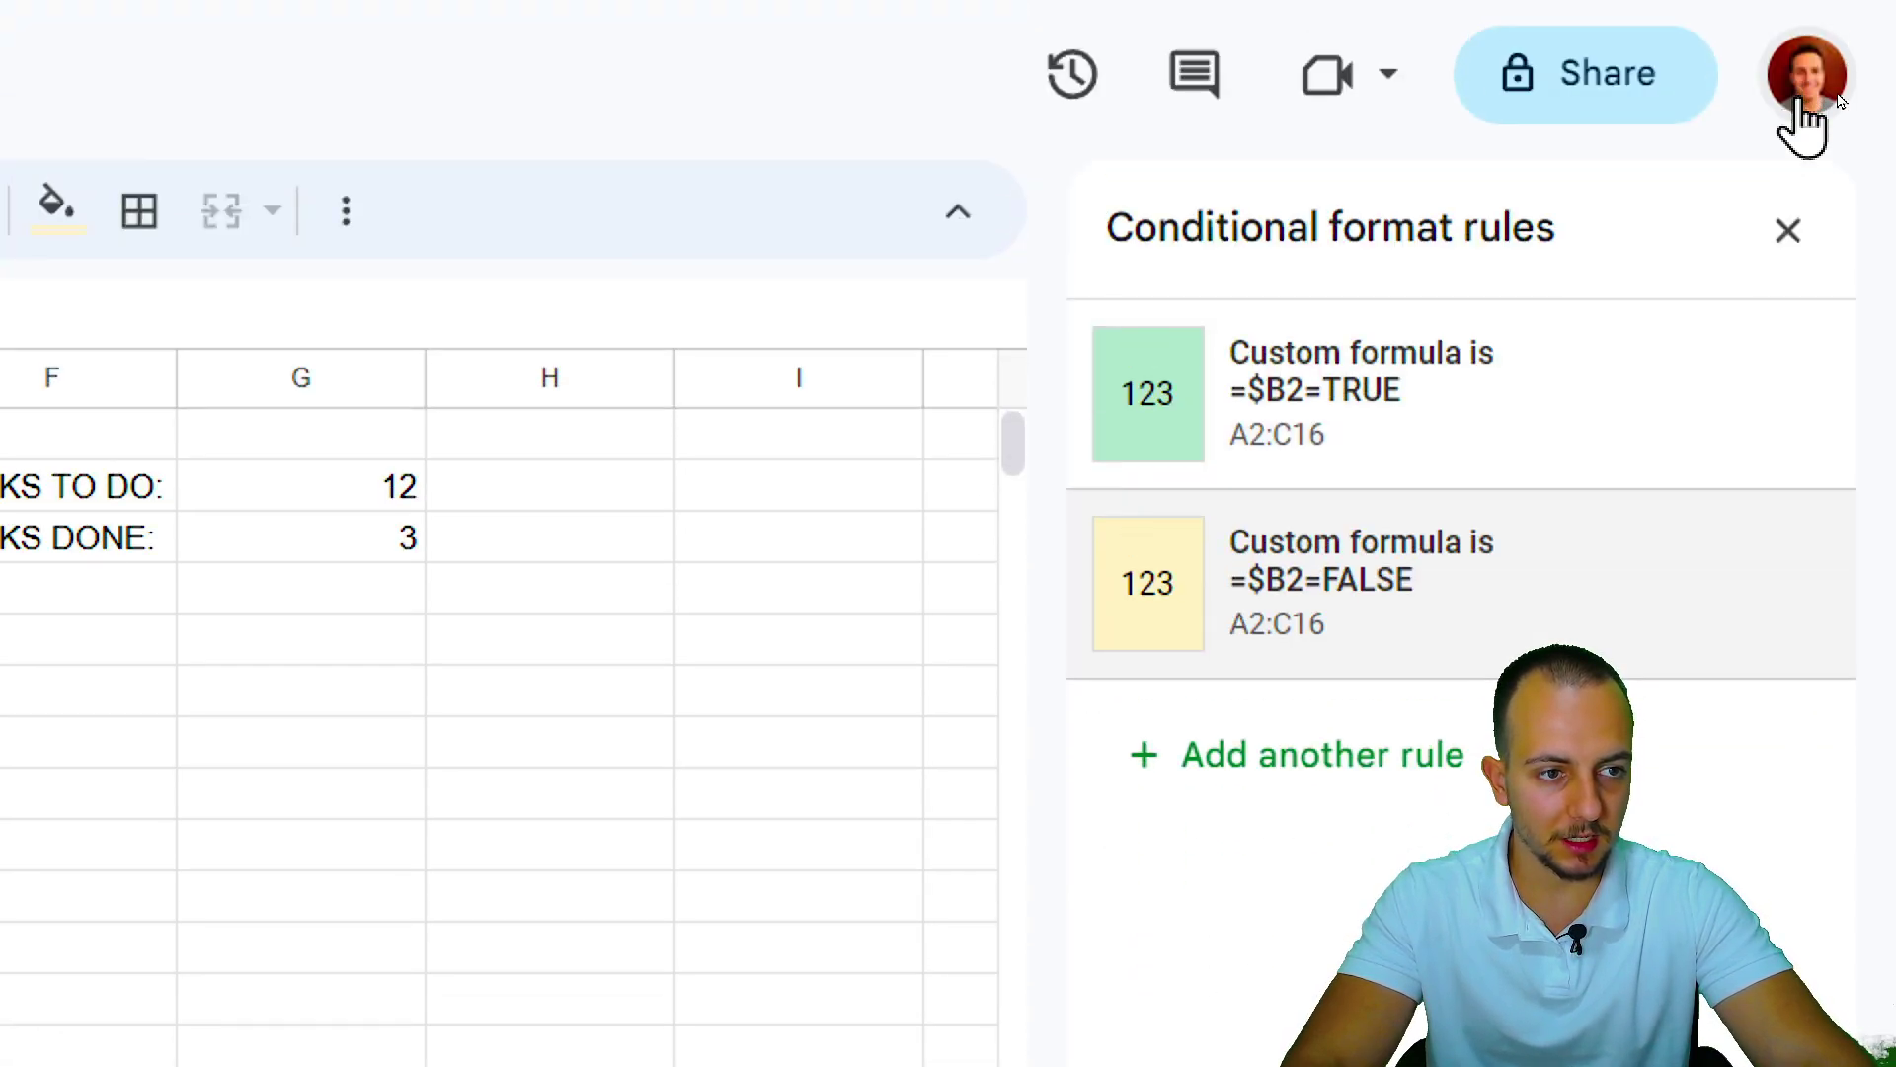
left_click(1785, 229)
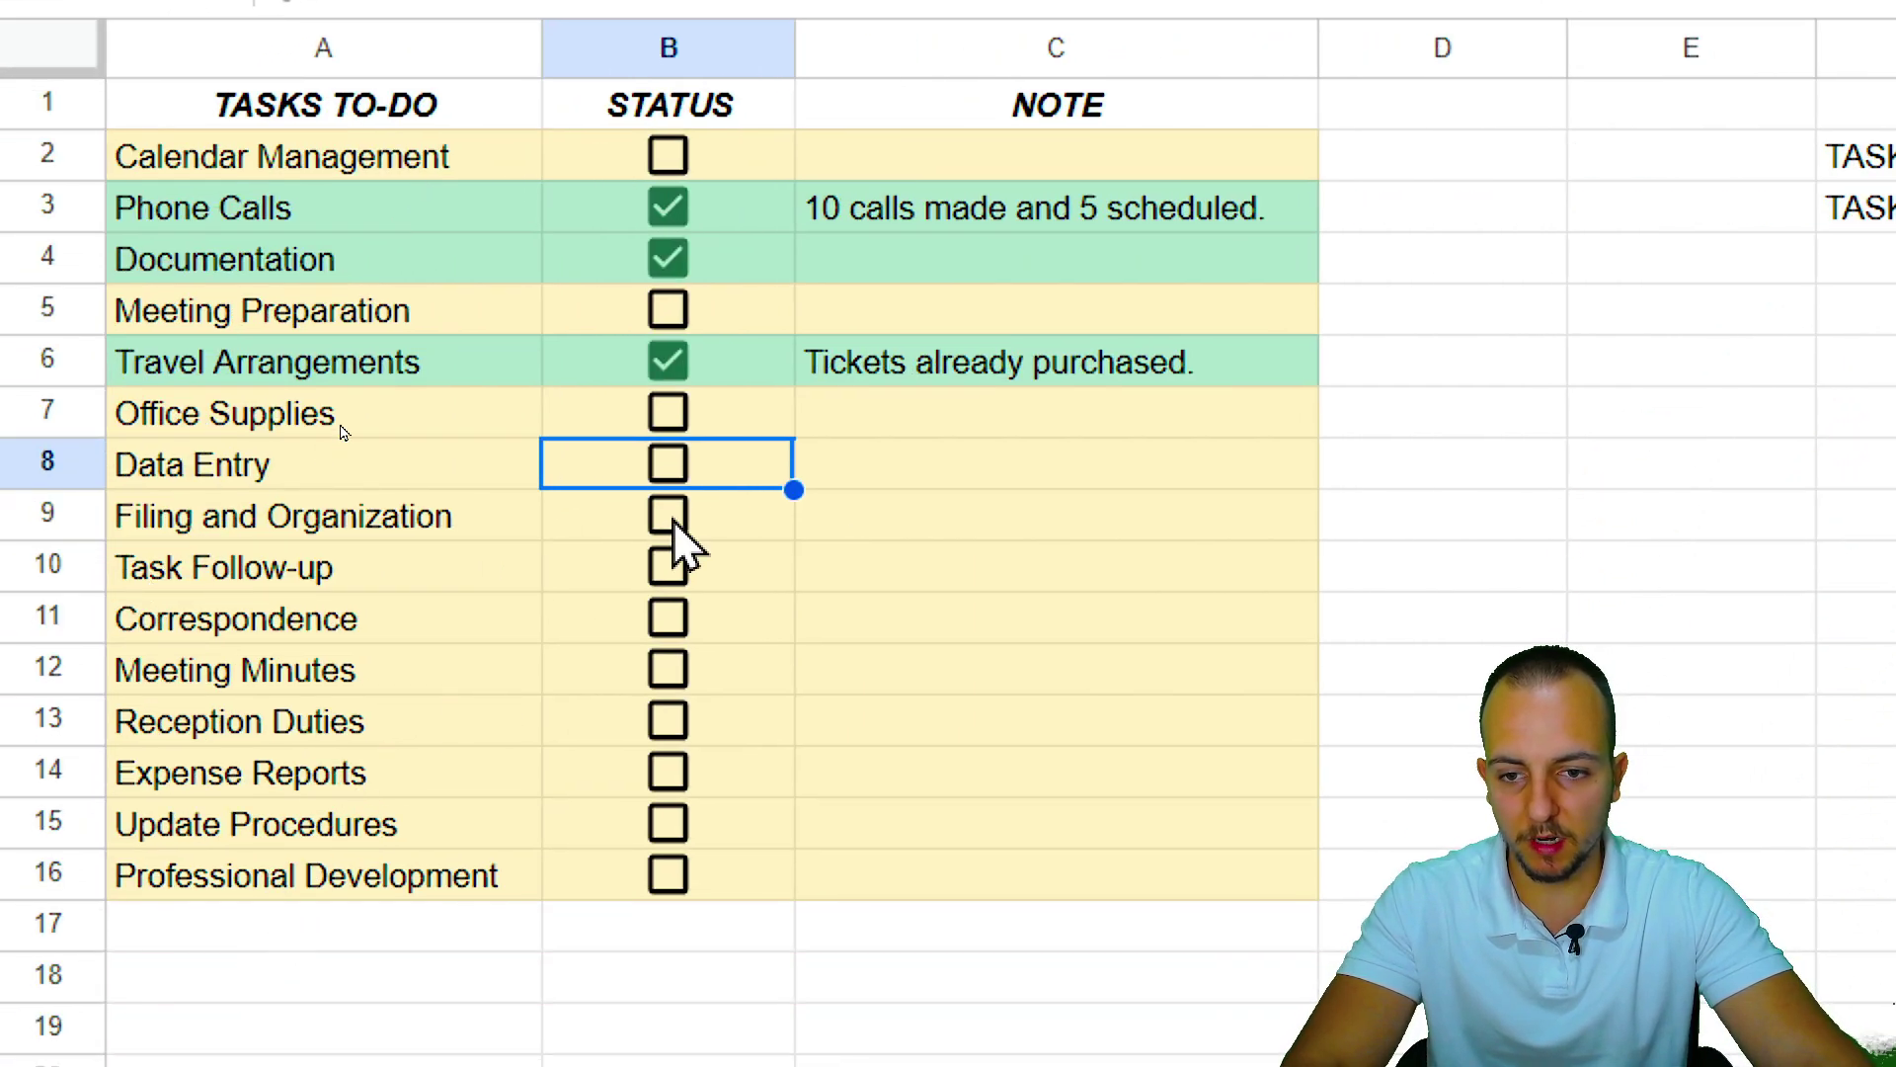
Test both rules by ticking and unticking the Filing and Organization checkbox, and finish with cell A1 selected.
left_click(672, 519)
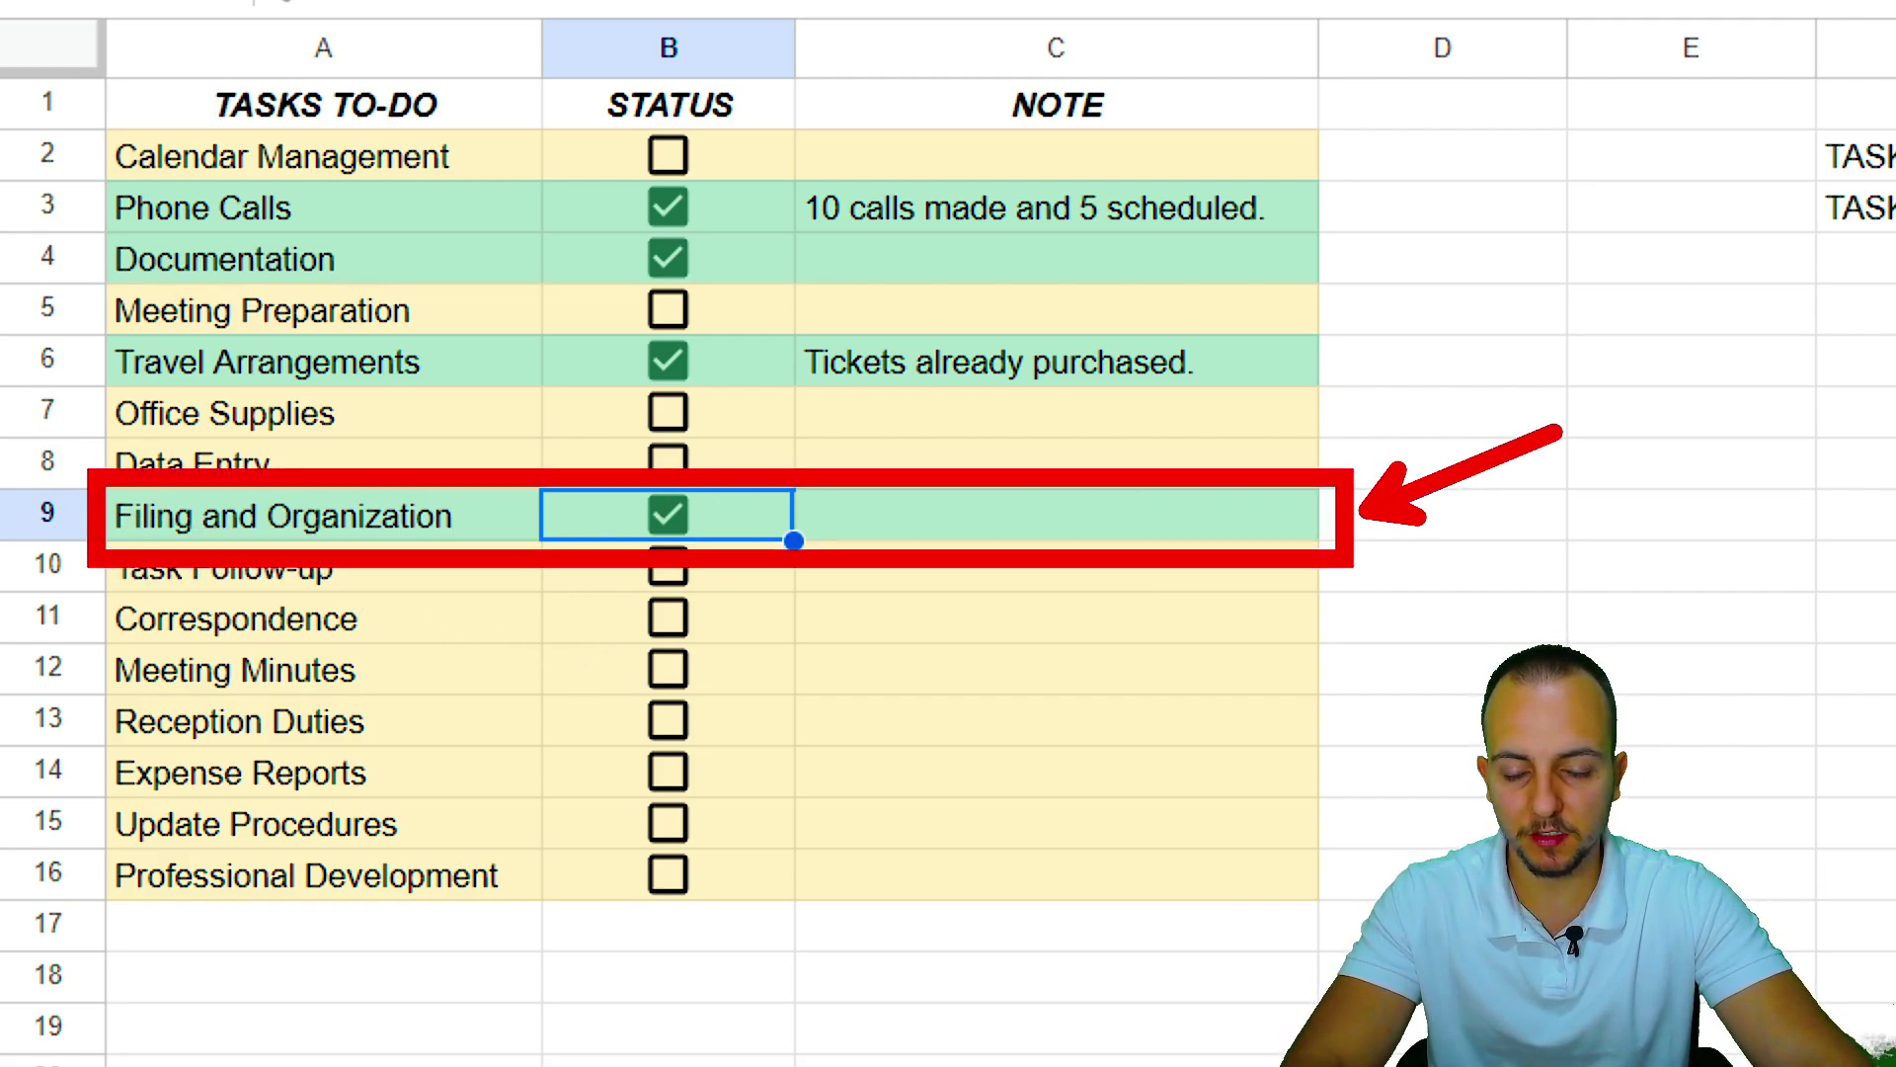
left_click(667, 516)
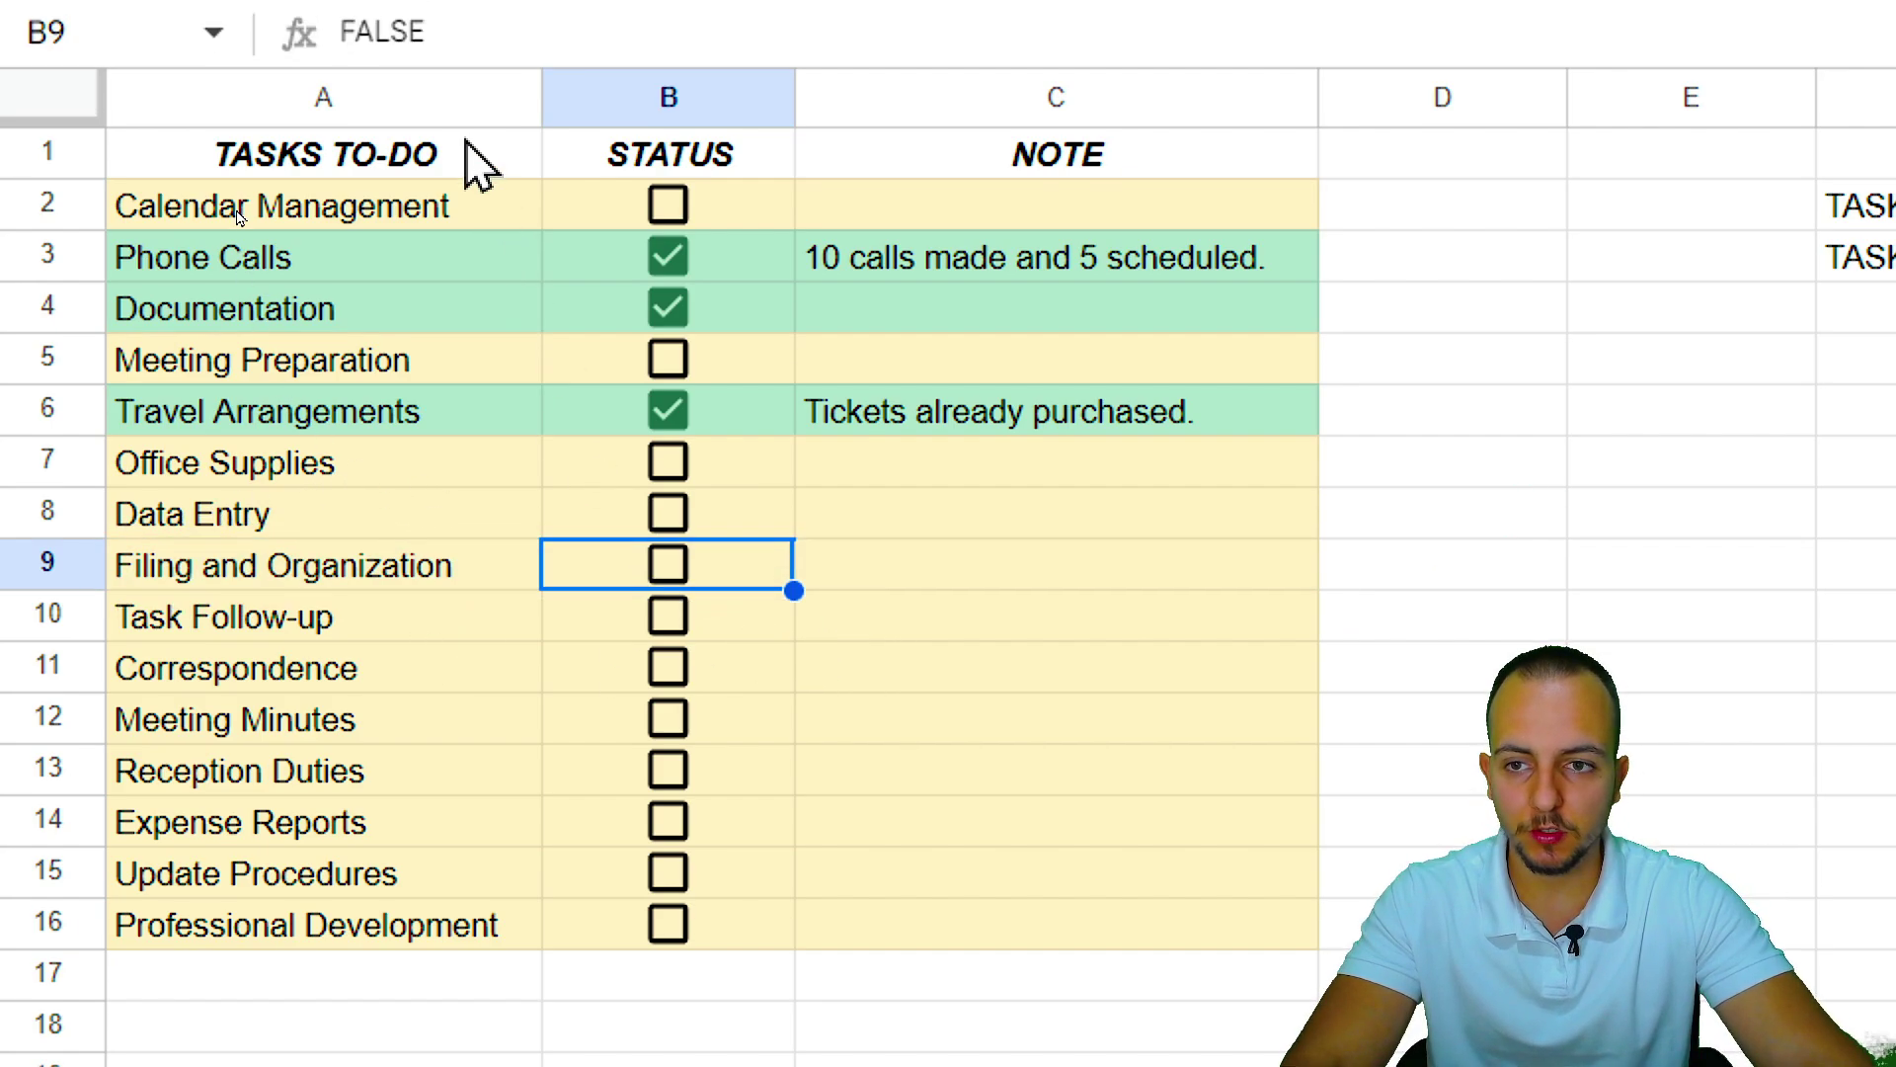
left_click(470, 148)
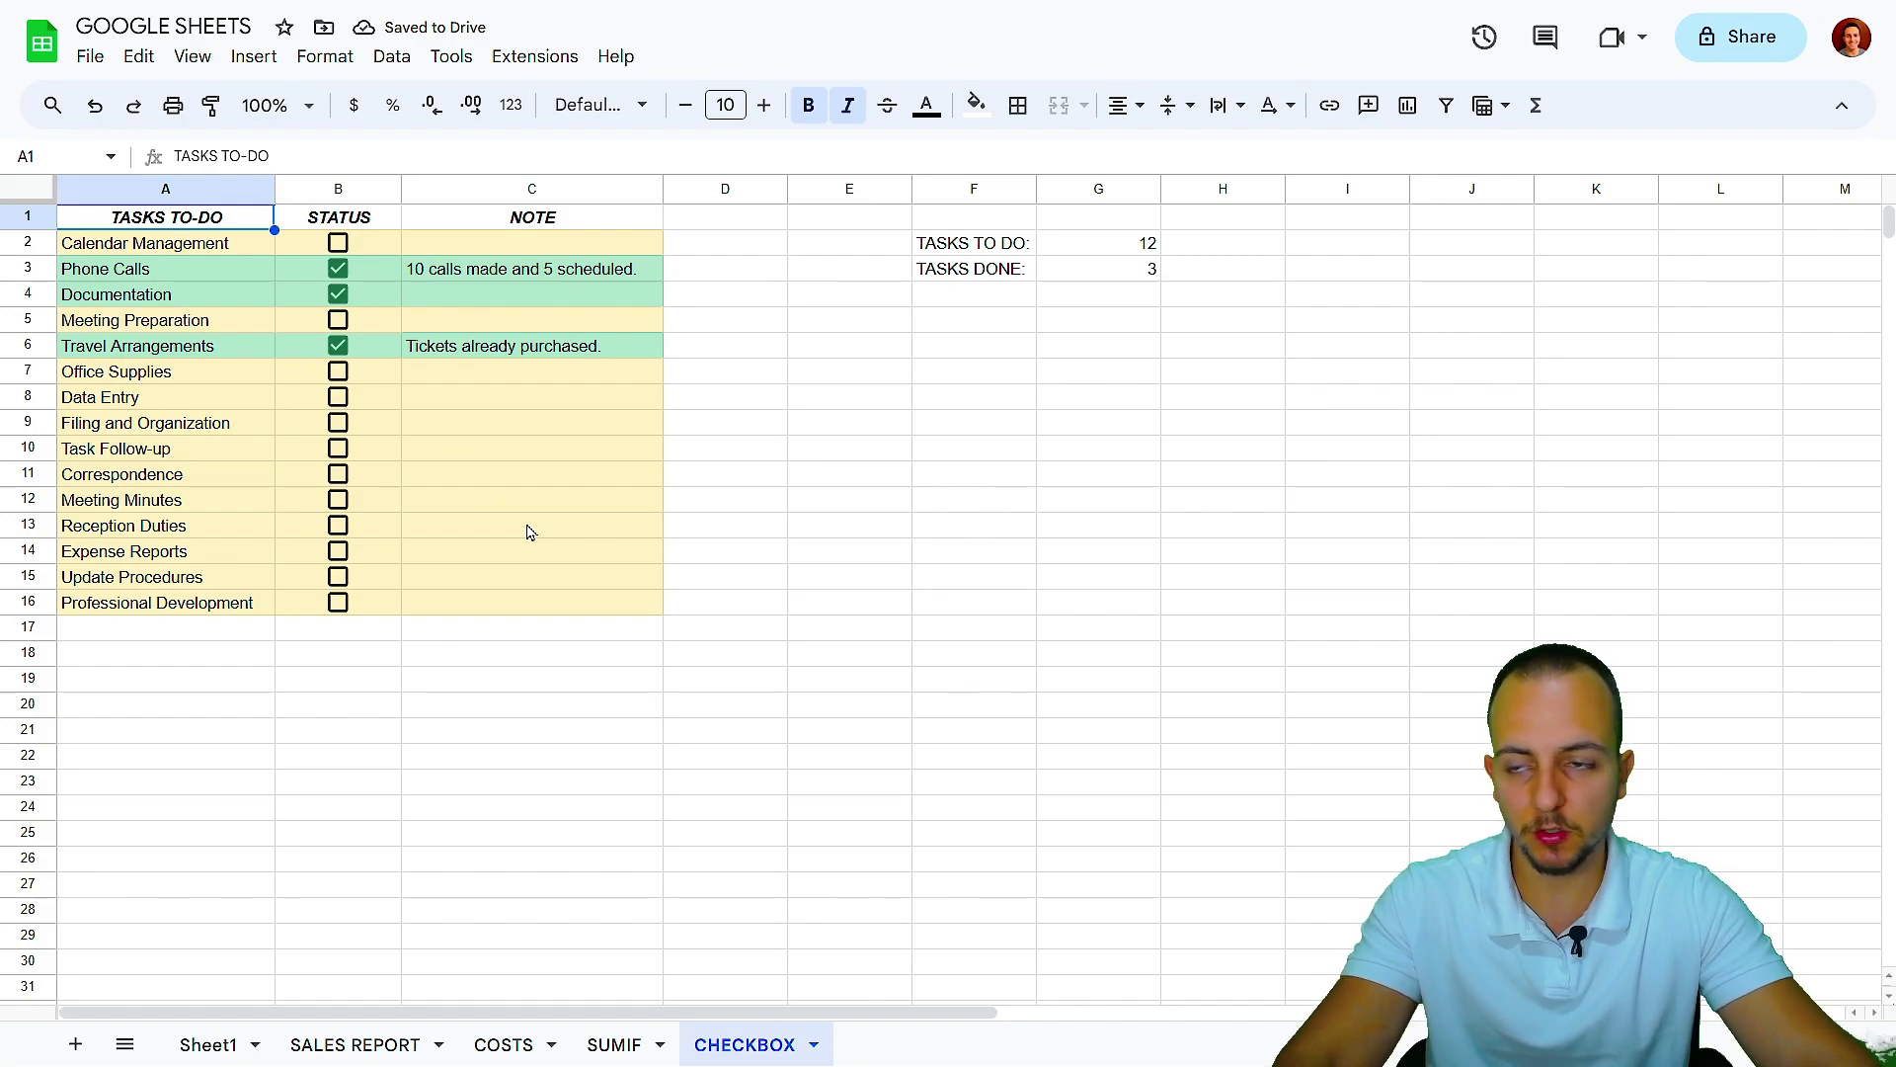